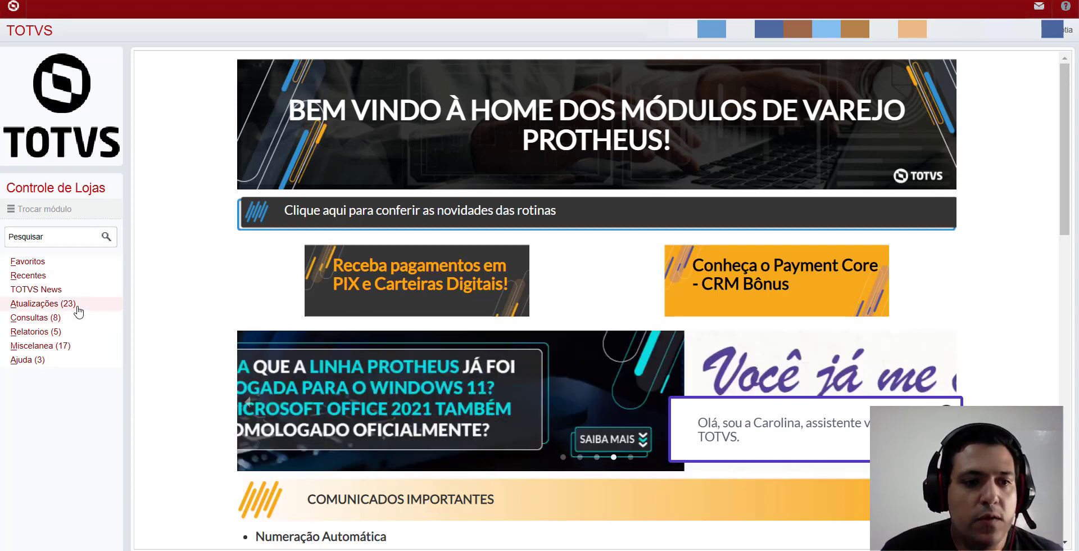
- Open the stations register (Estações) from the Ponto de Venda routines under Atualizações
click(75, 306)
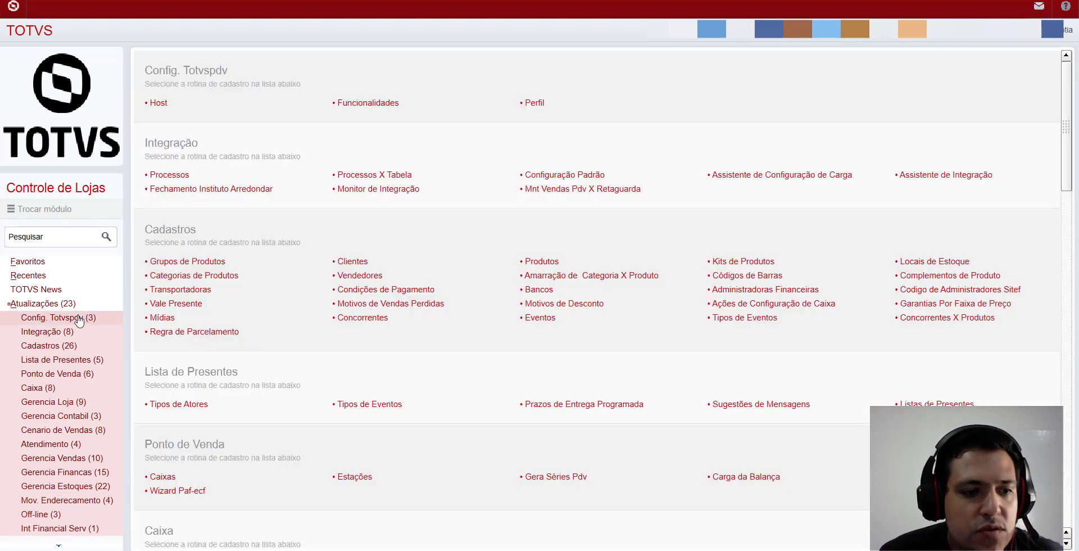
click(45, 388)
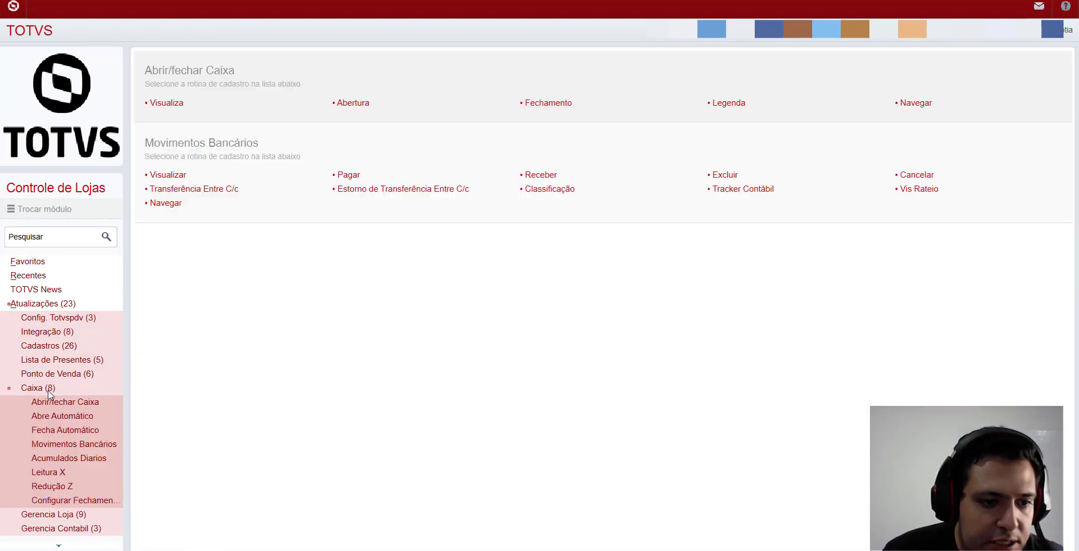
click(47, 389)
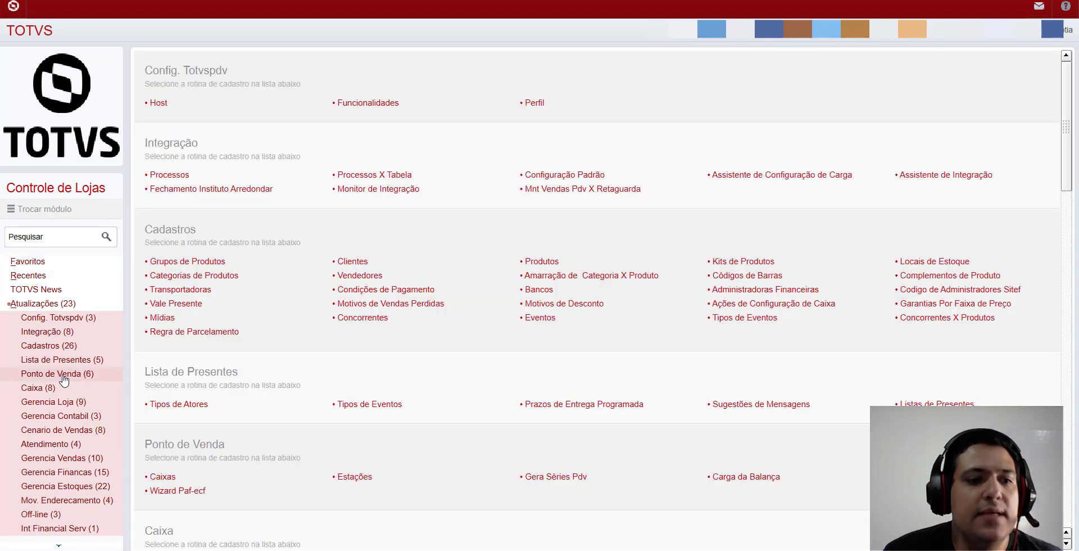
click(65, 375)
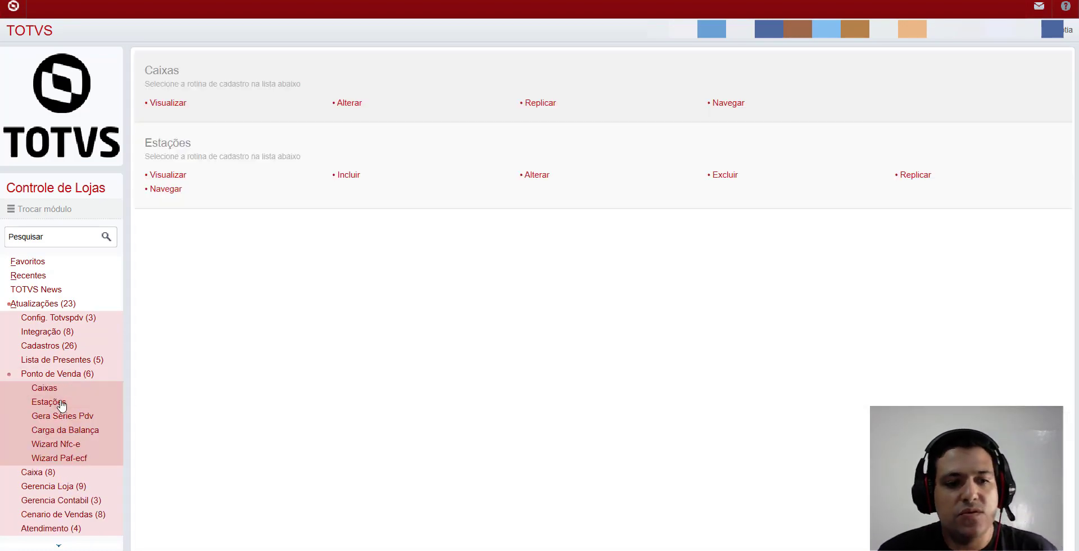
click(63, 402)
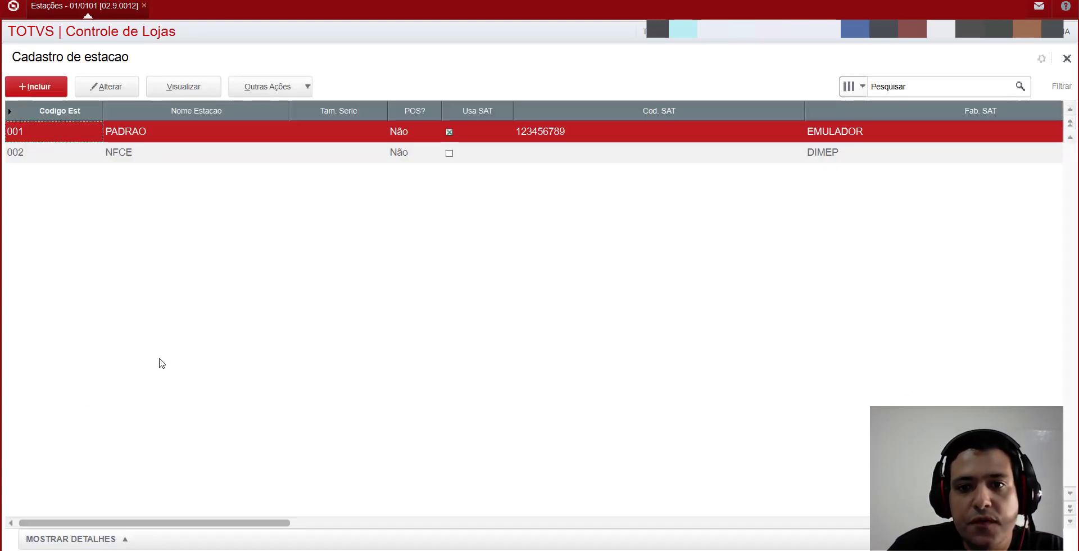
- Select station 002 (NFCE) in the stations list and open it for alteration
click(164, 160)
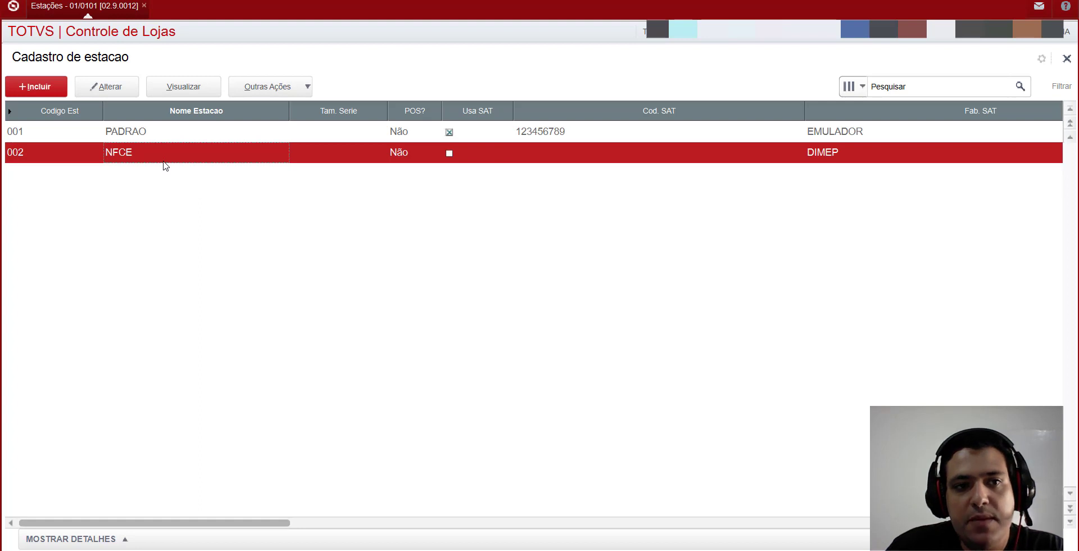
click(58, 138)
click(56, 157)
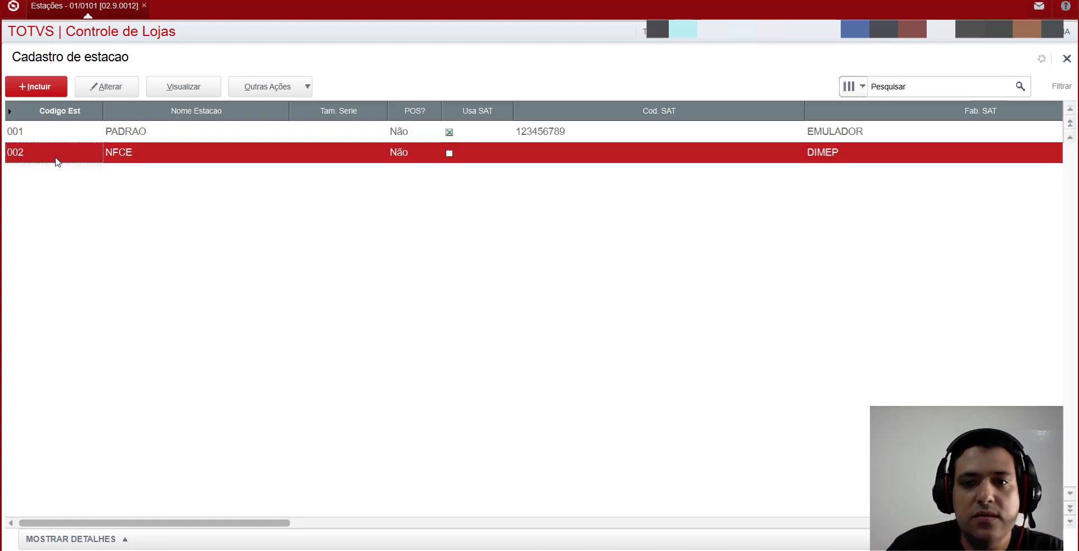
click(218, 139)
click(219, 151)
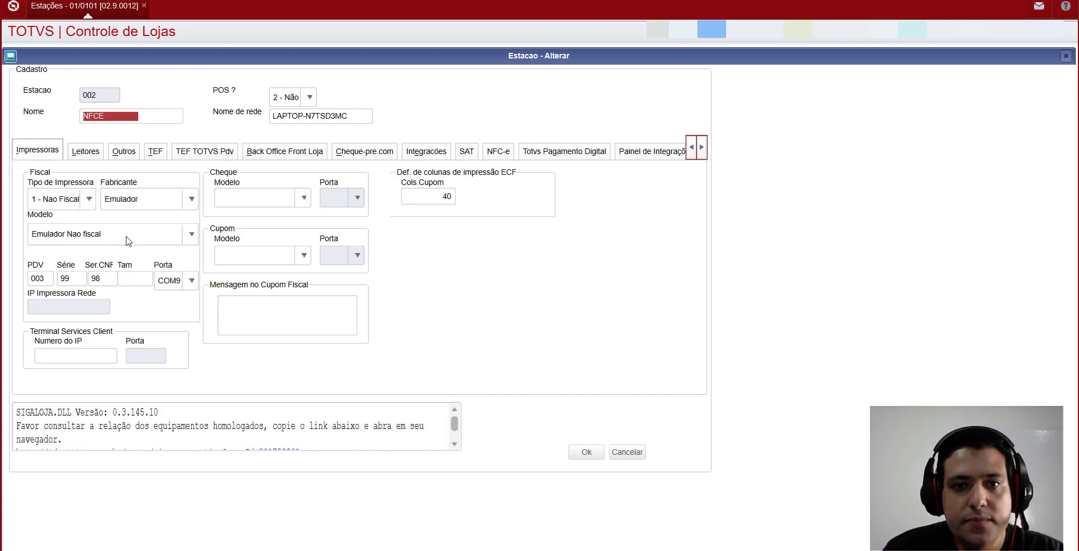
- Review the station's PDV and series fields, plus its reader, other, TEF and SAT settings
click(51, 277)
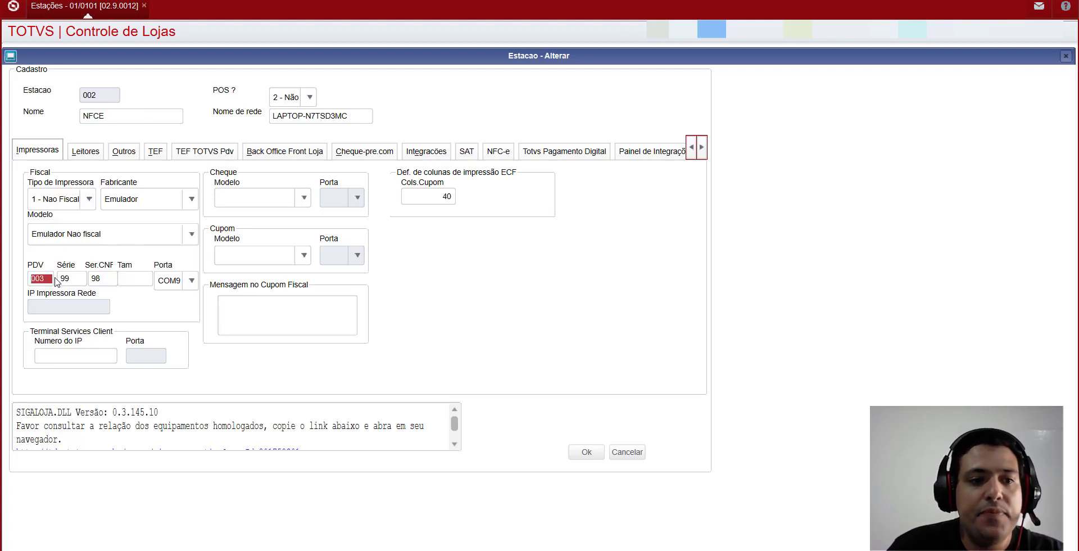
click(62, 277)
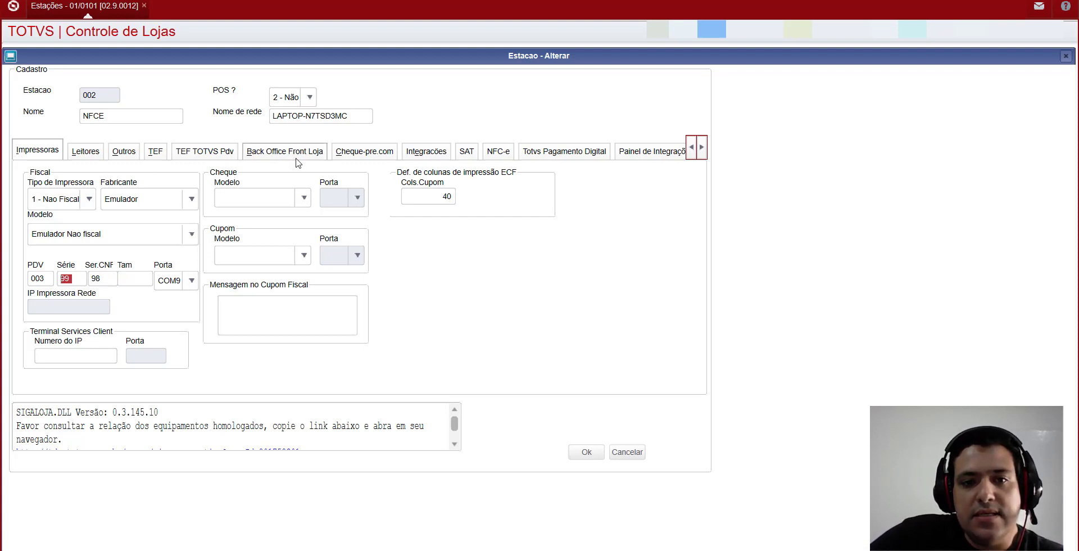
click(92, 157)
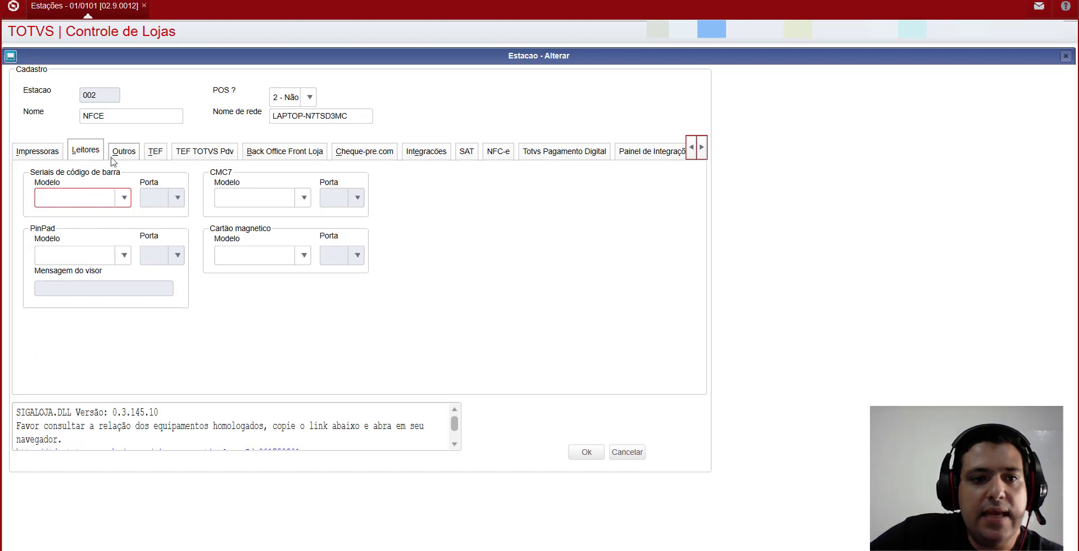
click(118, 159)
click(157, 161)
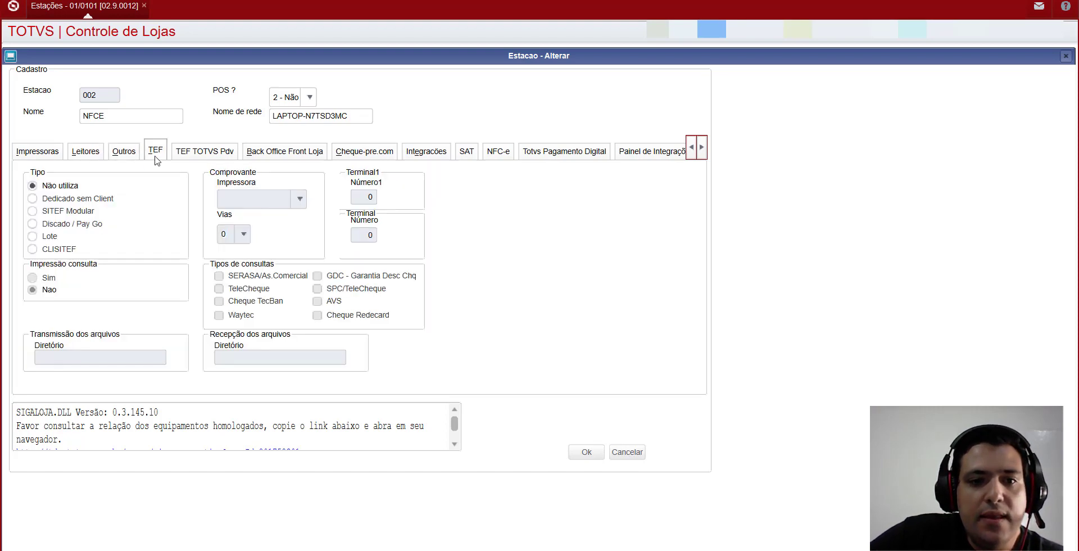
click(466, 152)
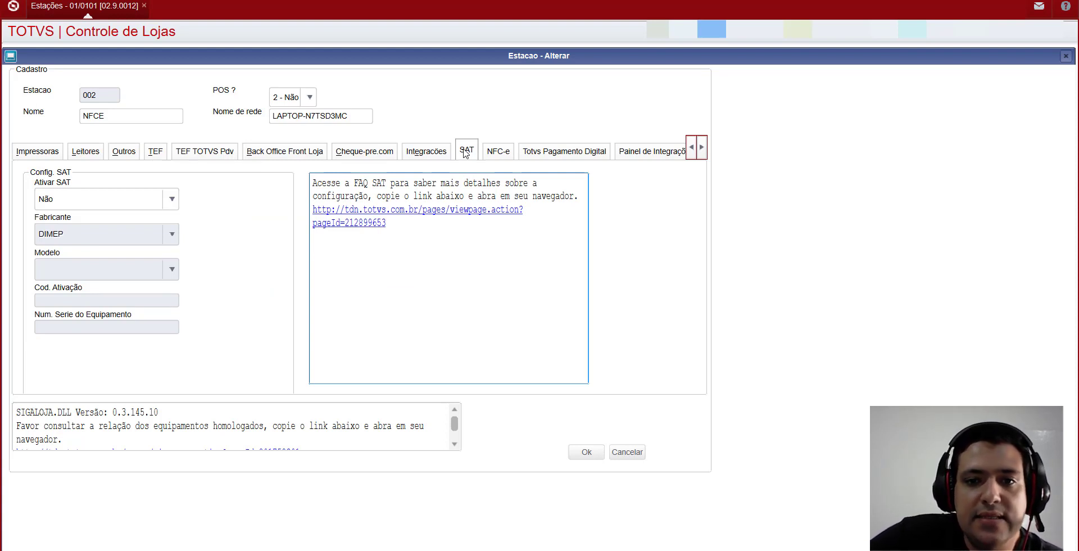
- Launch the configuration wizard from the station's NFC-e settings and advance to the SX6 parameters page
click(487, 153)
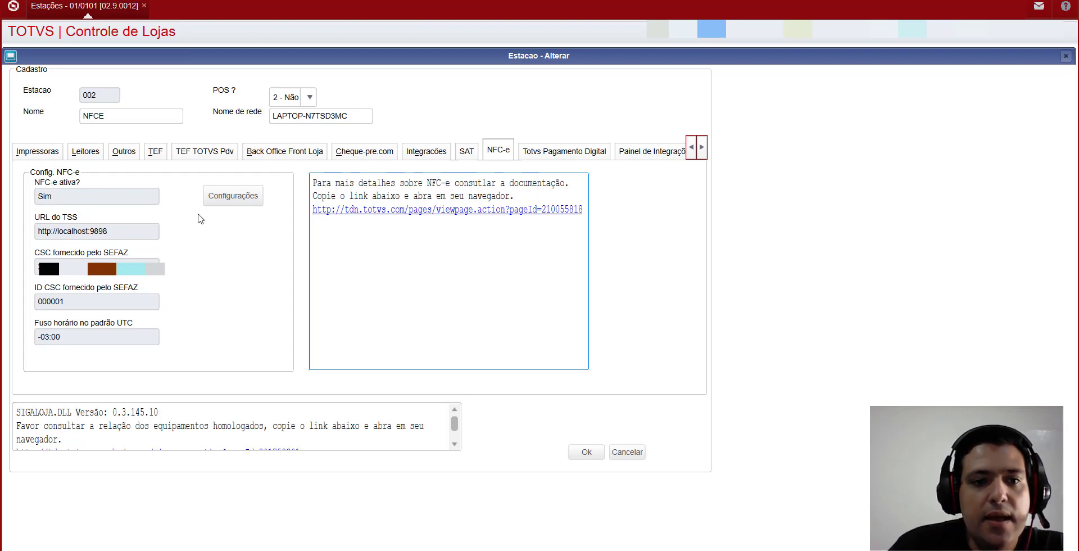
click(225, 202)
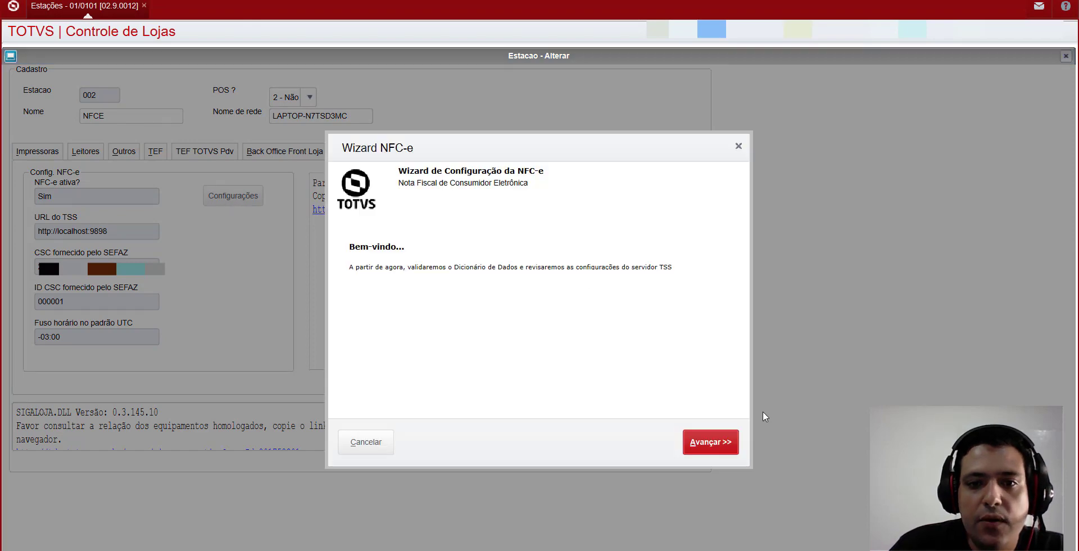
click(710, 442)
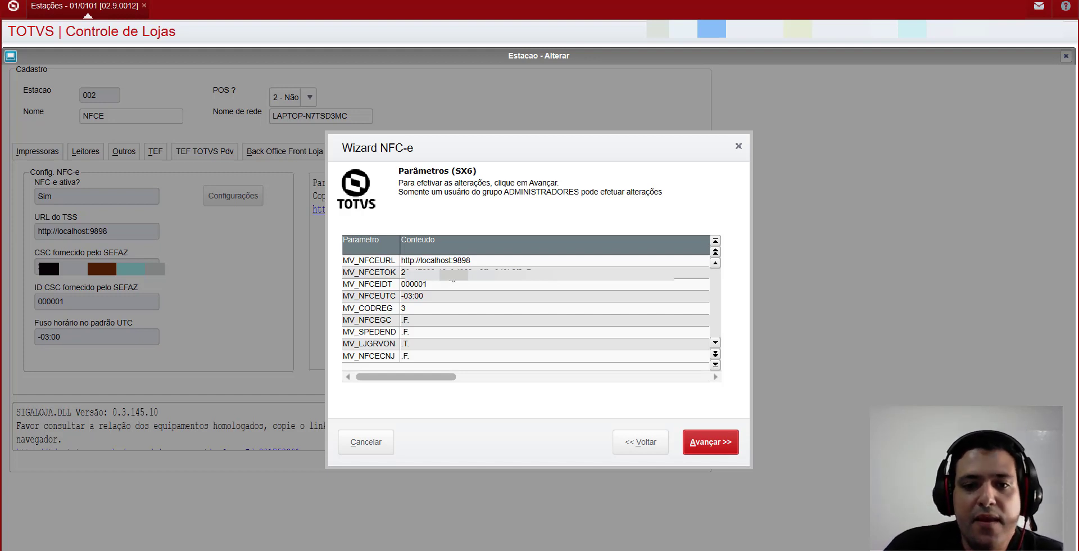
- Inspect the contents of the MV_NFCEURL and MV_NFCETOK parameters in the wizard's list
double_click(438, 271)
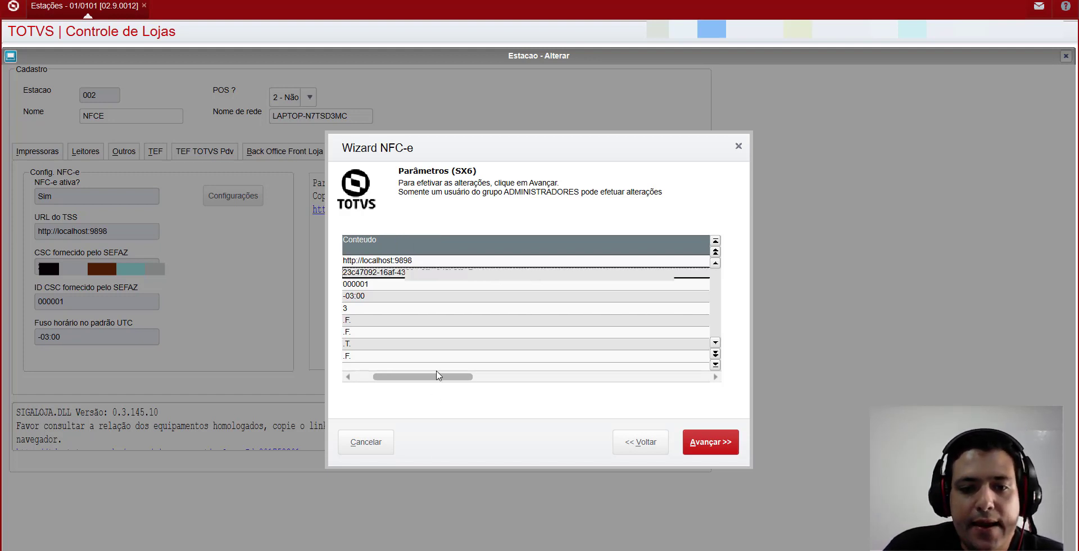
drag(439, 376, 241, 344)
double_click(423, 271)
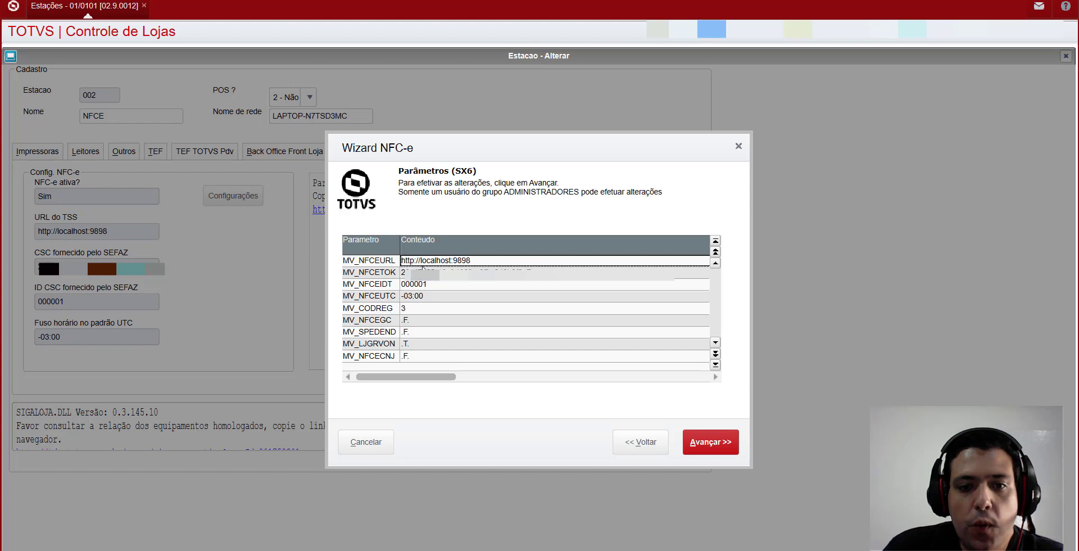
key(Left)
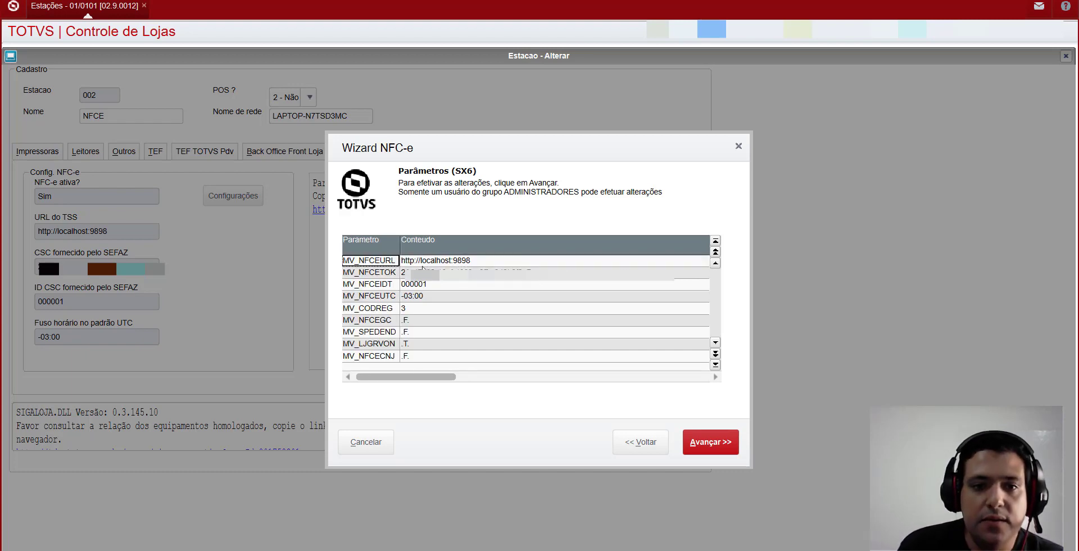
- Open Notepad and write the first requirement line, "1)TSS Instalado junto aplicação"
key(super)
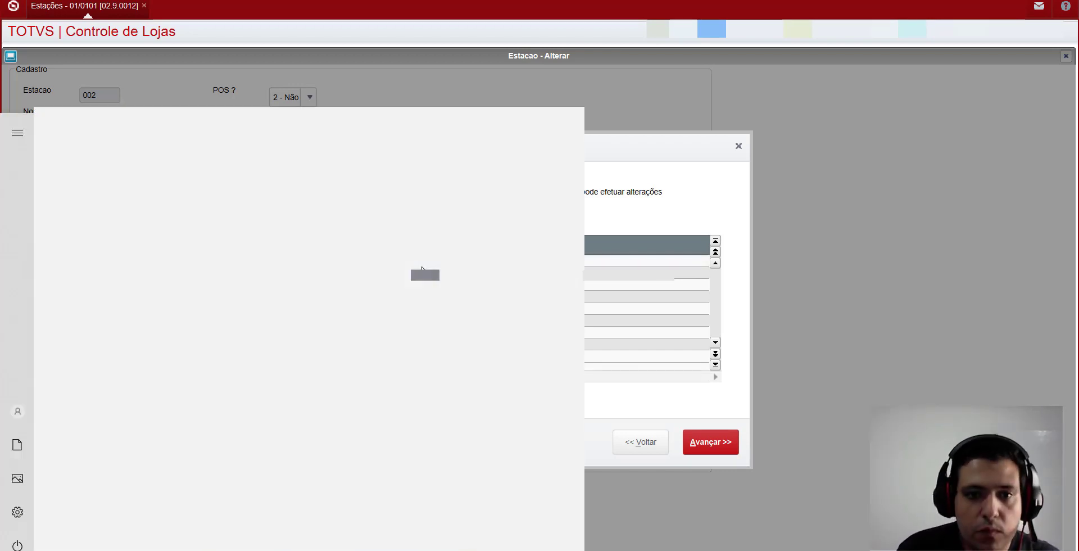
text(blo)
key(Return)
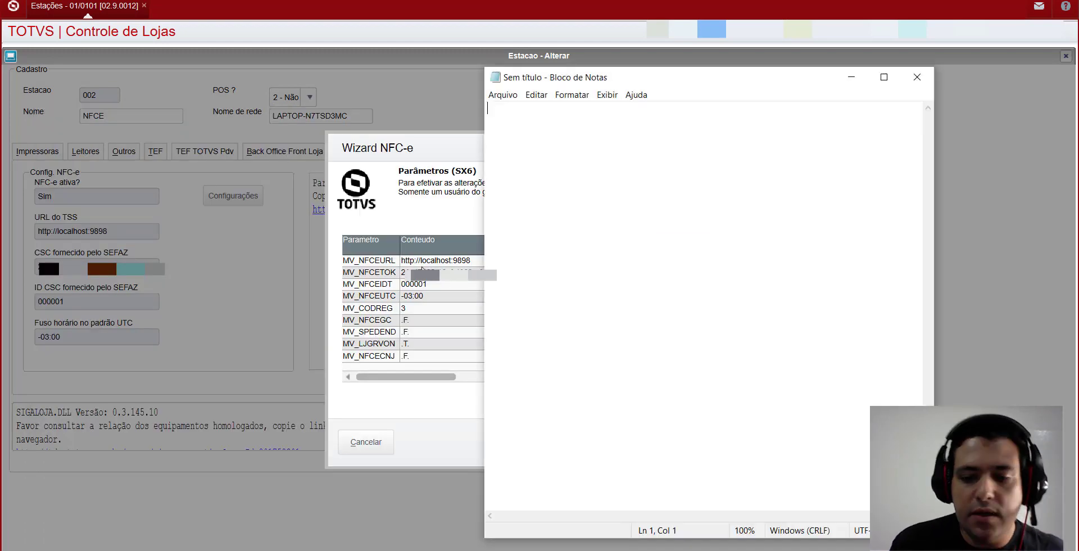
text(1))
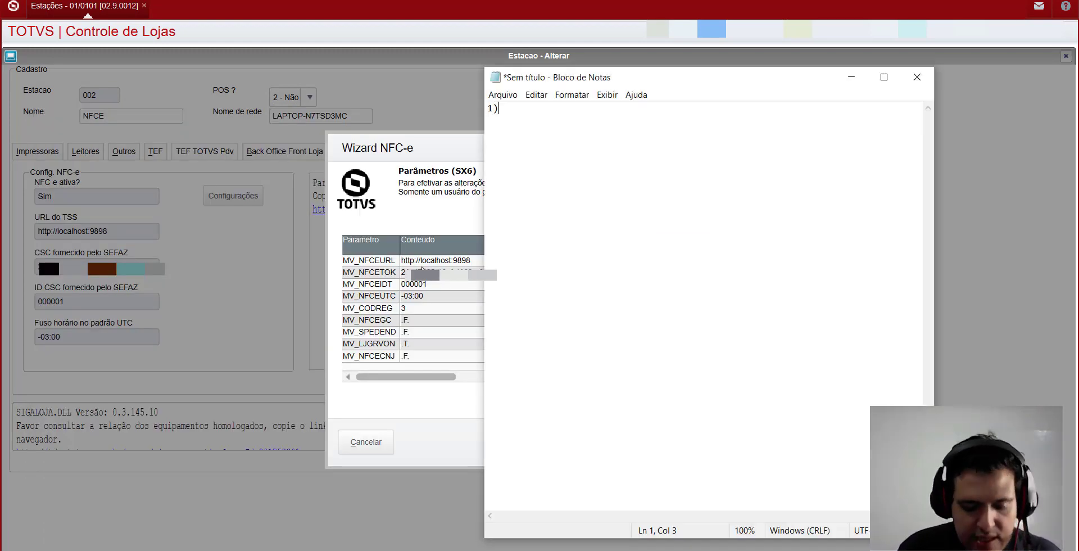
text(TSS Ins)
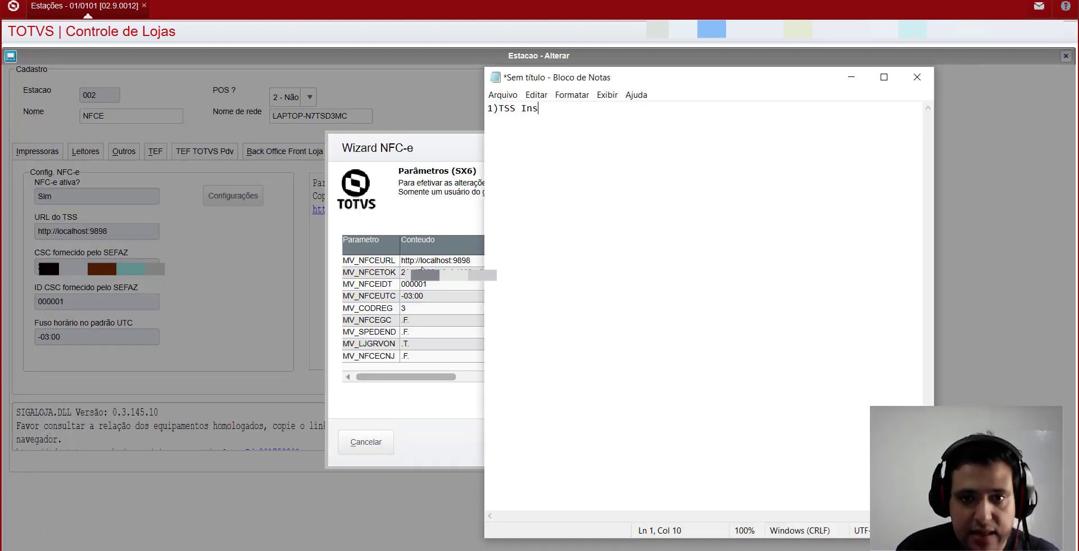
text(talado )
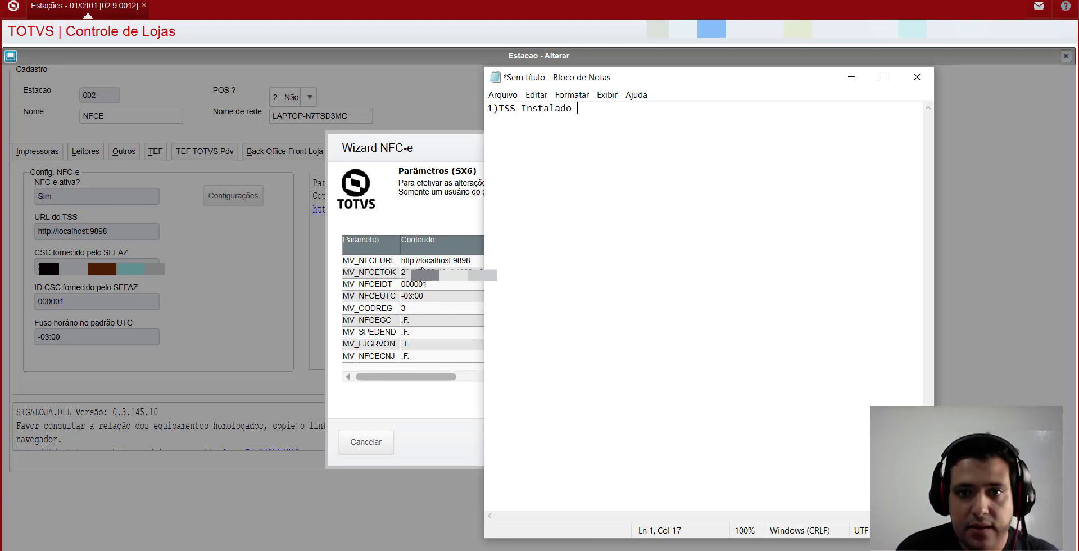
text(junto a)
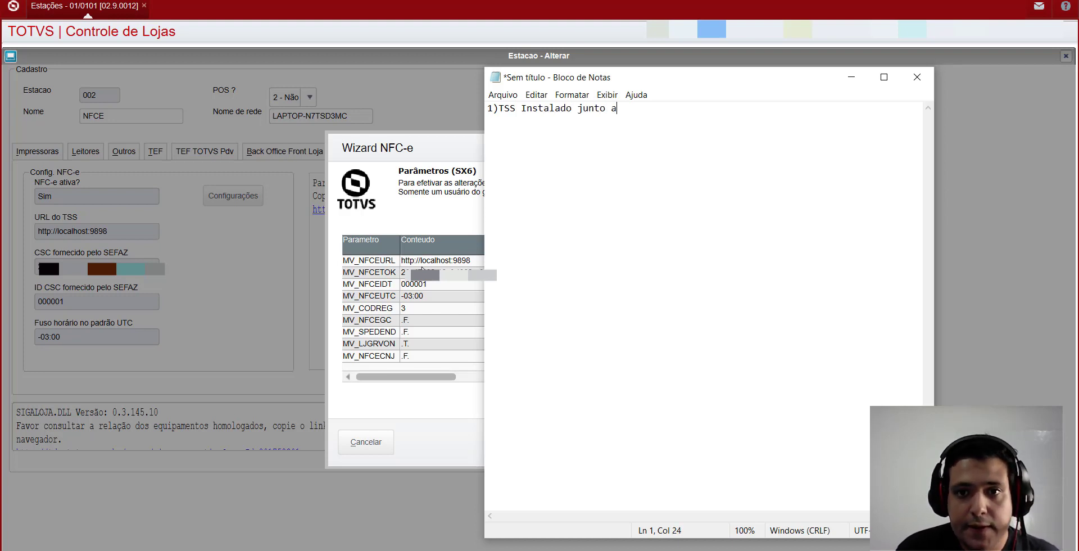
text(plica)
text(ção)
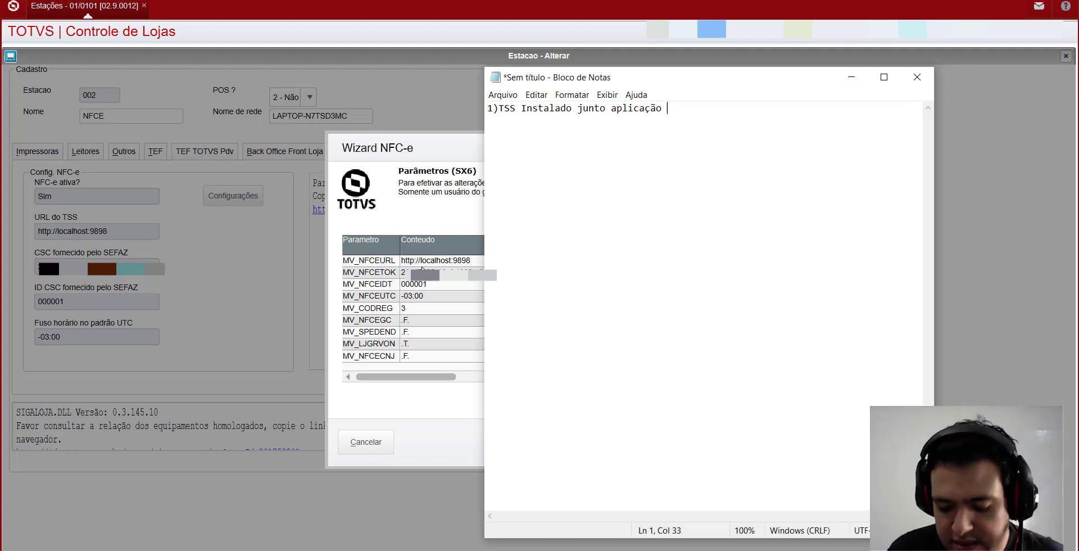
key(Return)
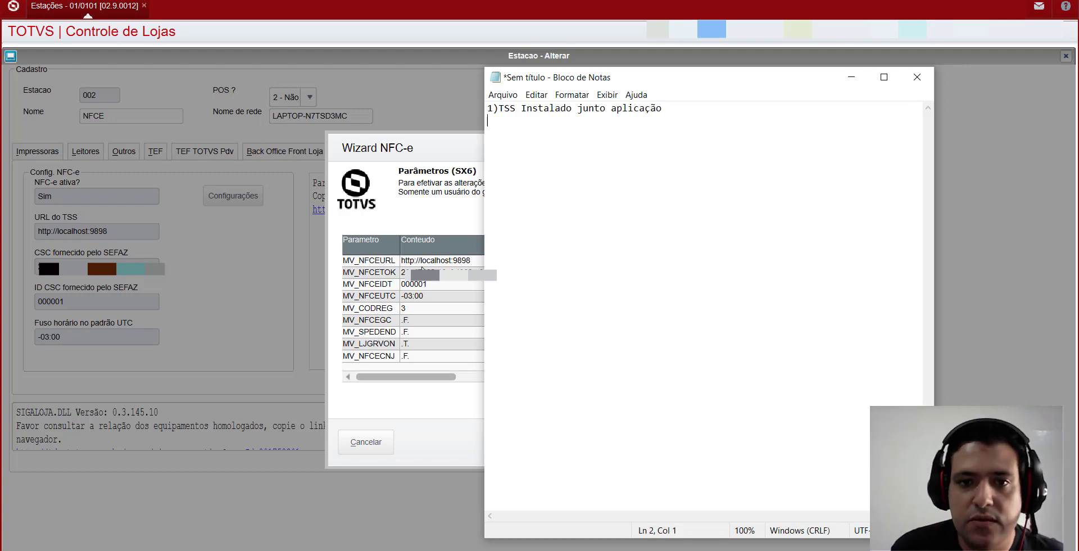
- Add the line "2) A empresa precisa estar credenciada junto a sefaz" to the note and return to the NFC-e wizard
text(2)
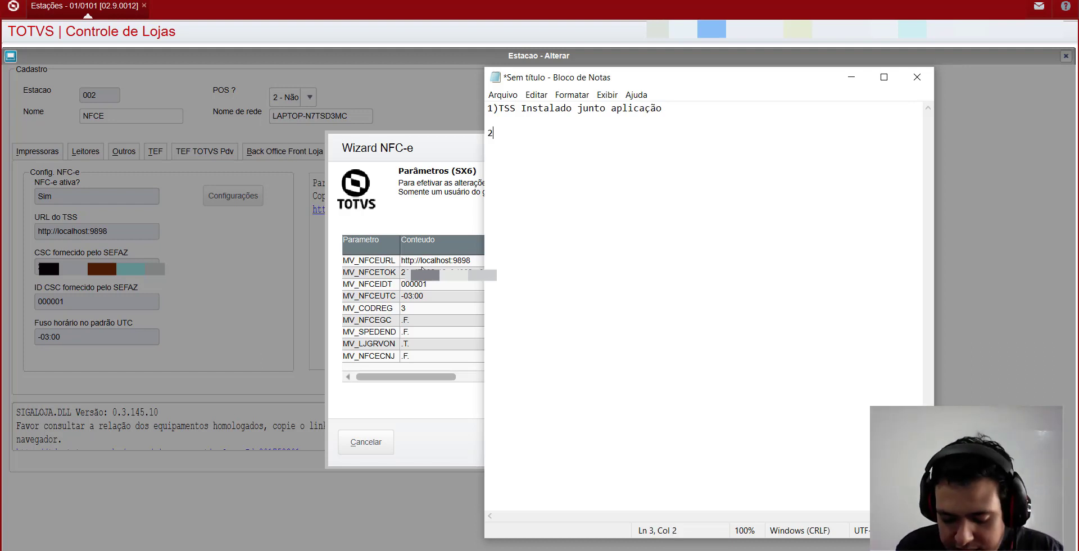
text())
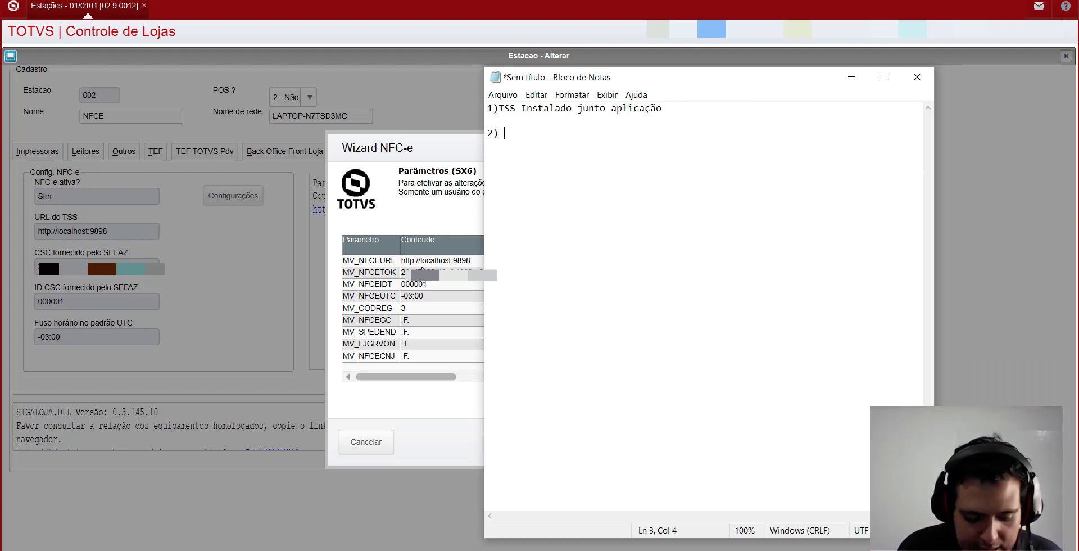
text( A empre)
text(pre)
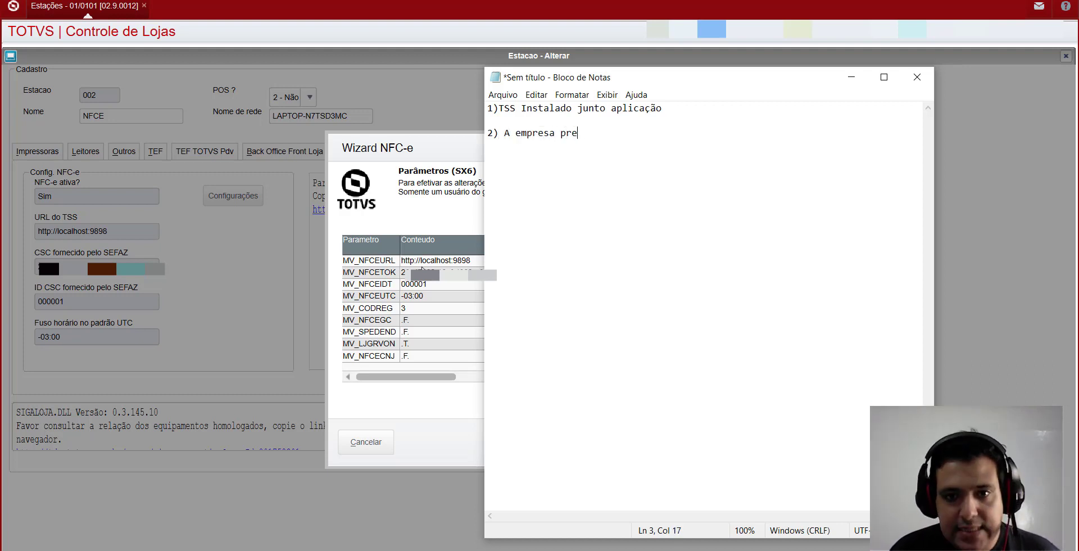
text(cisa estar credencia)
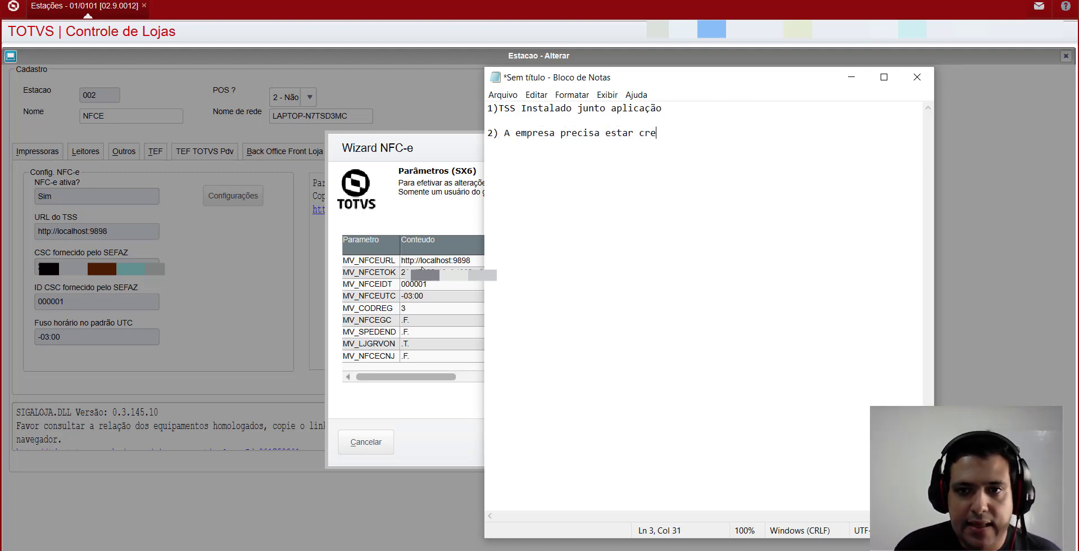
key(BackSpace)
key(BackSpace)
key(BackSpace)
key(BackSpace)
text(nciada)
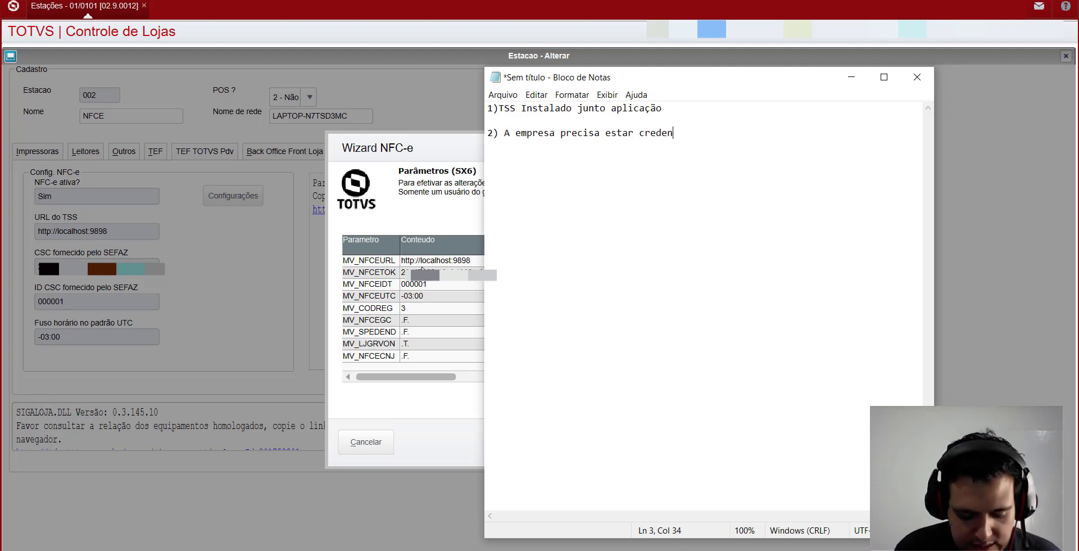
key(BackSpace)
key(BackSpace)
text(da )
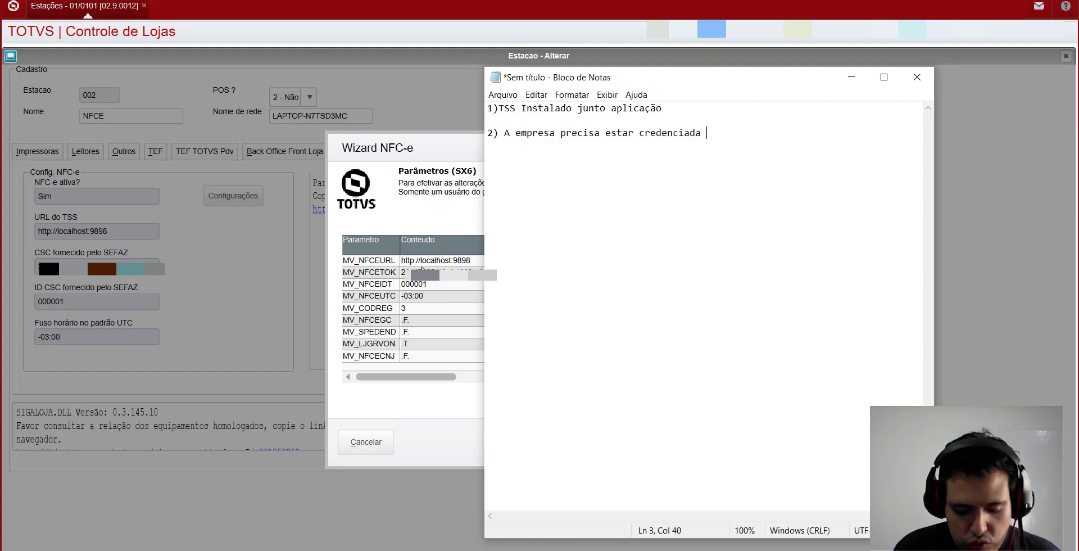
text(junto a sefaz)
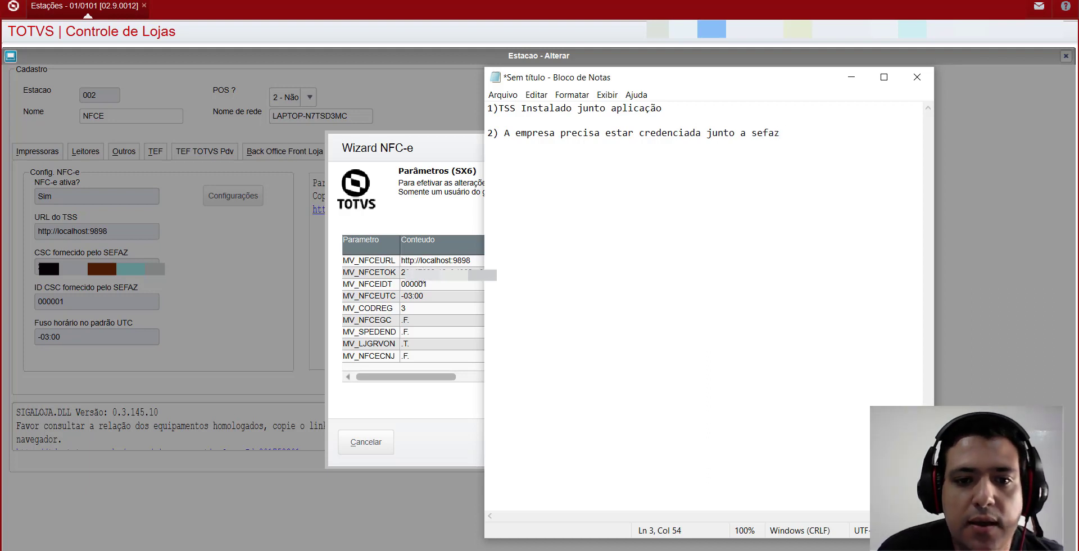
key(alt+Tab)
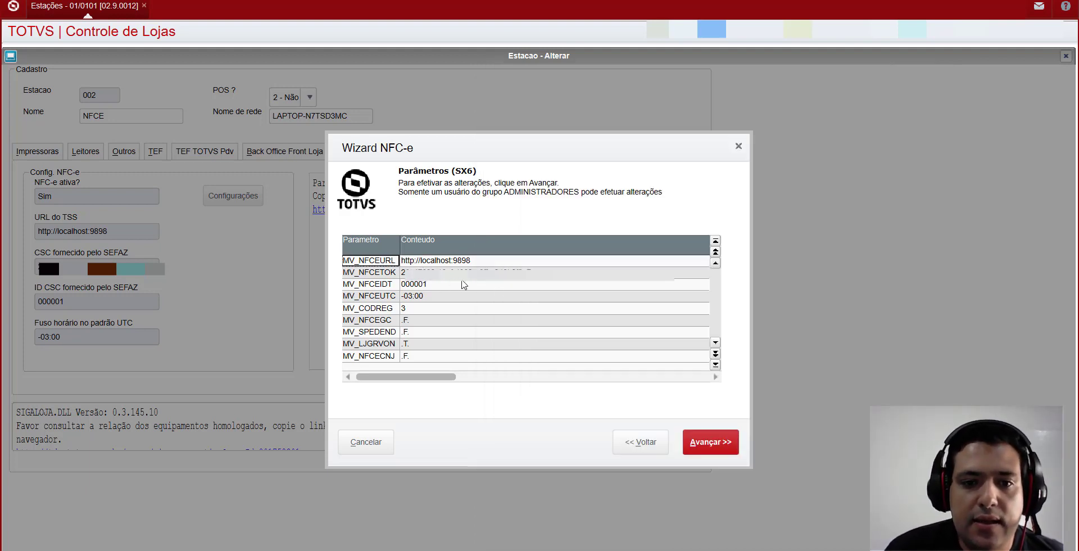
- Return to the Notepad note and add the line "Contabilidade que faz essa tarefa." under requirement 2
click(360, 277)
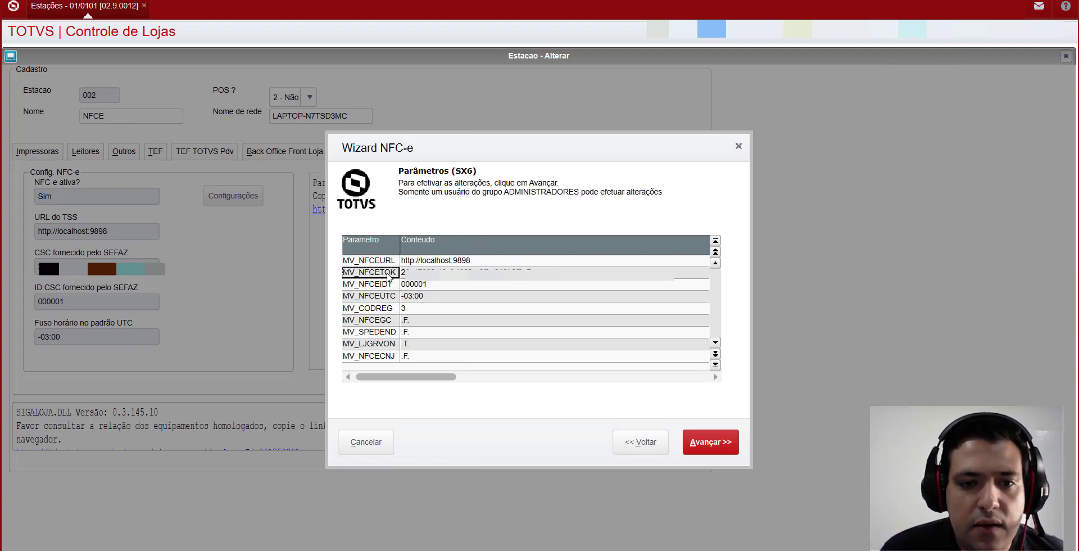
key(alt+Tab)
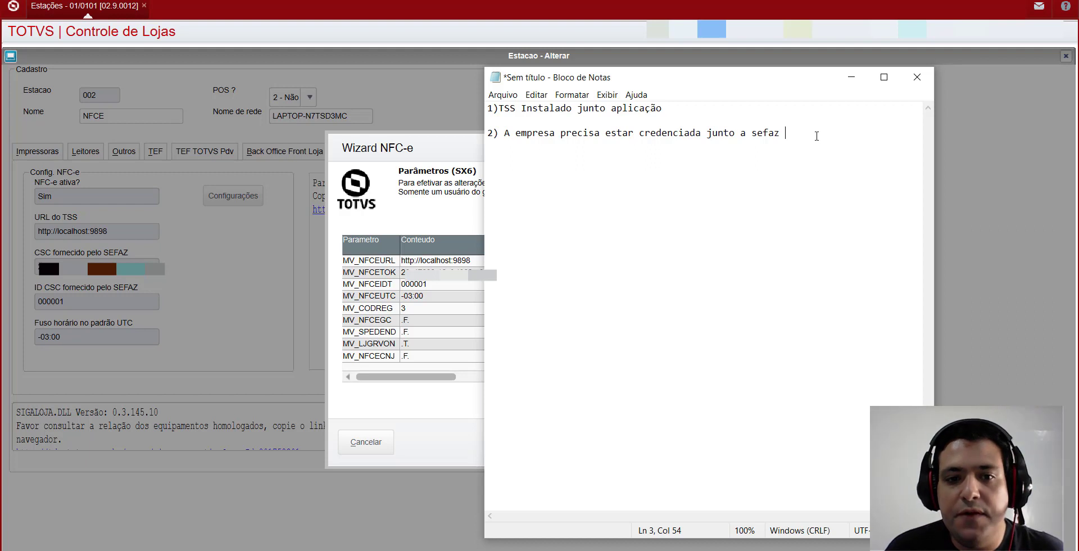
key(Return)
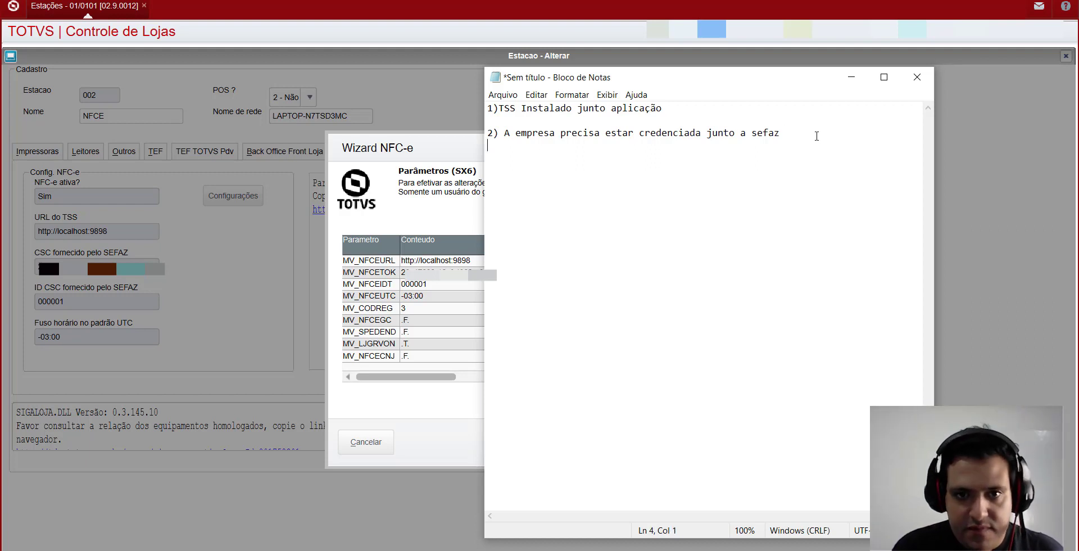
text(Conta)
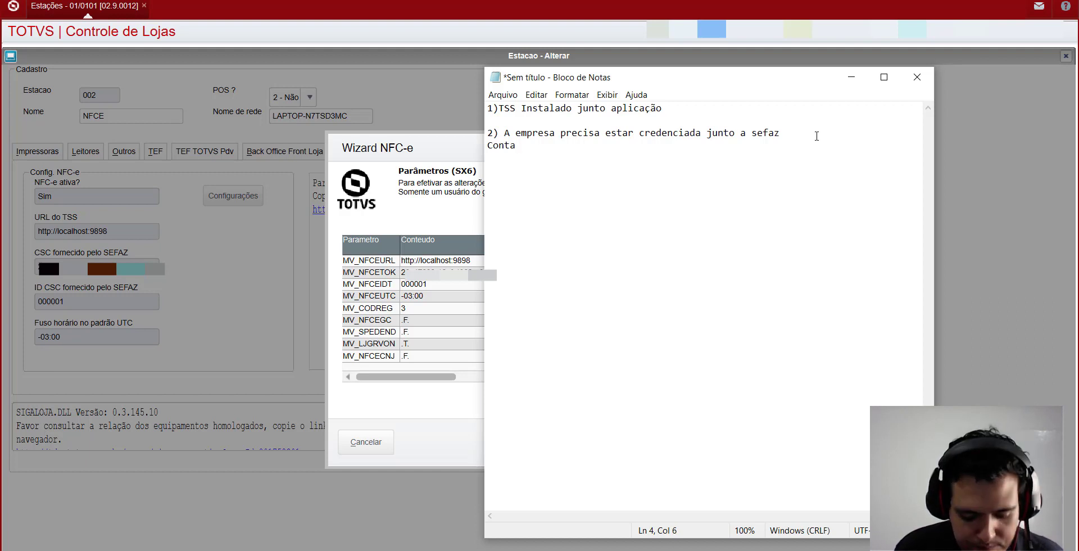
text(bilidade)
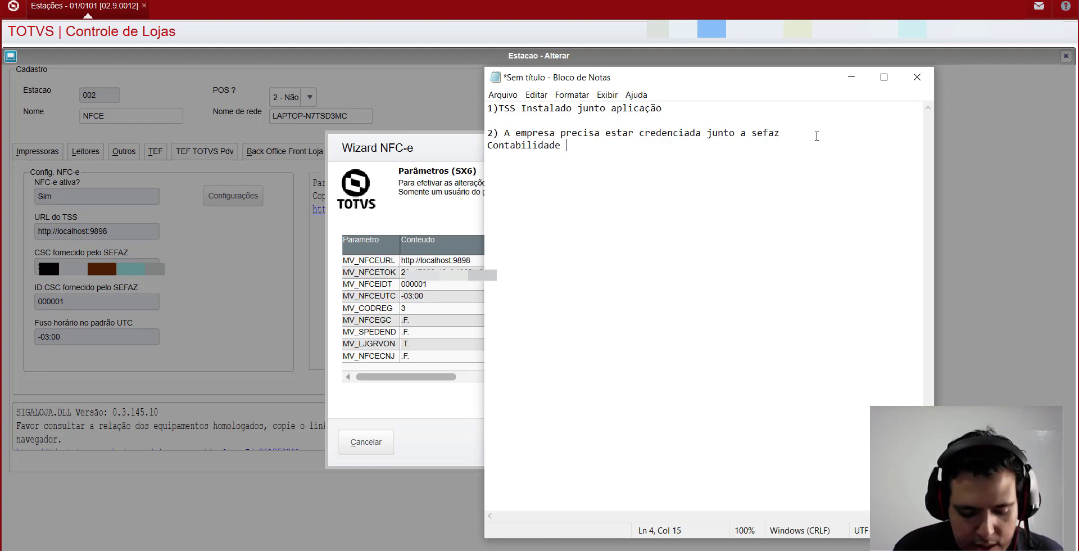
text( que faz were)
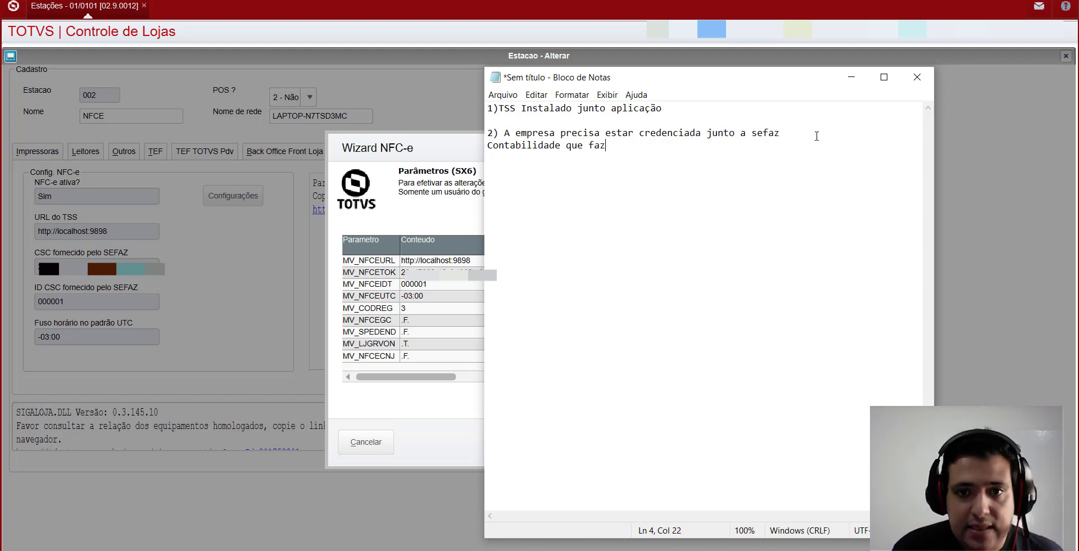
key(BackSpace)
key(BackSpace)
key(BackSpace)
key(BackSpace)
text(ess)
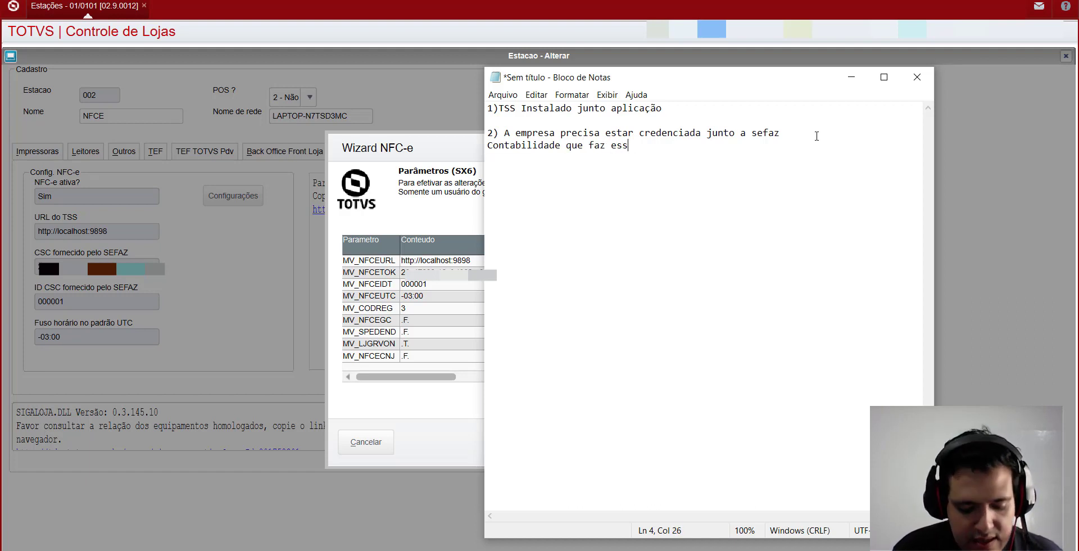
text(a tarefa.)
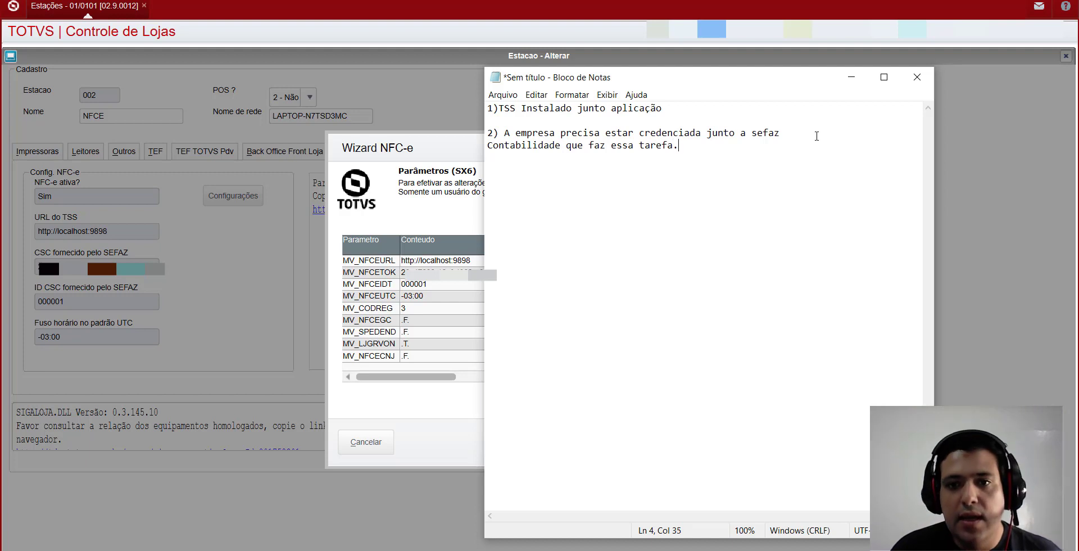
- Add the third requirement heading, "3) Parametrização", to the note after a blank line
key(Return)
key(Return)
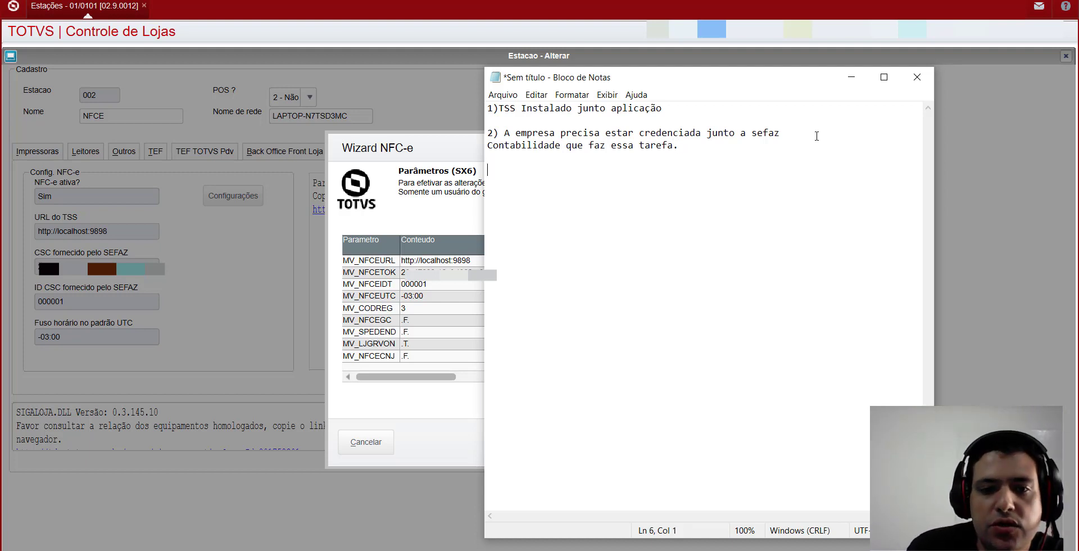
text(3)
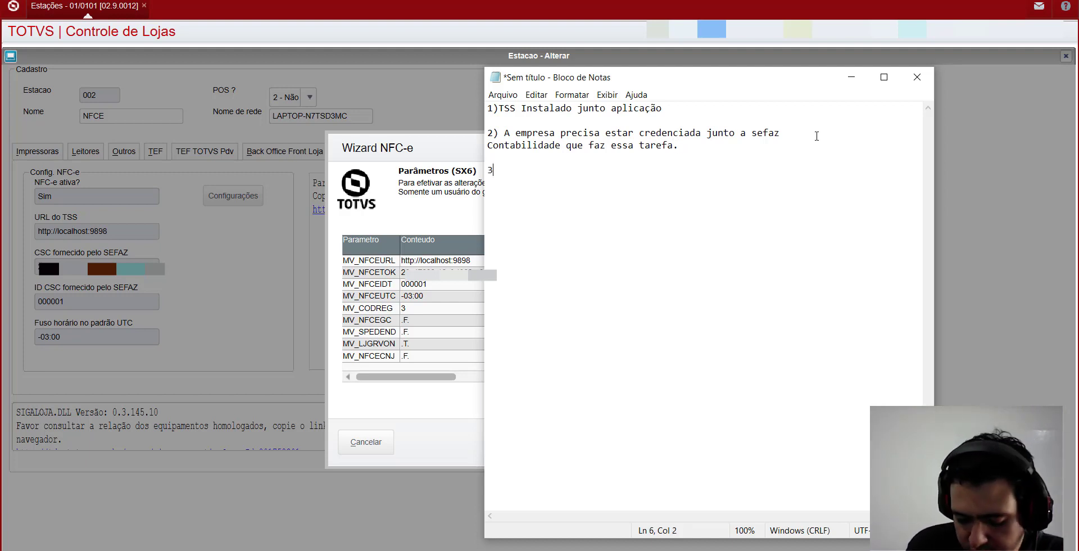
text())
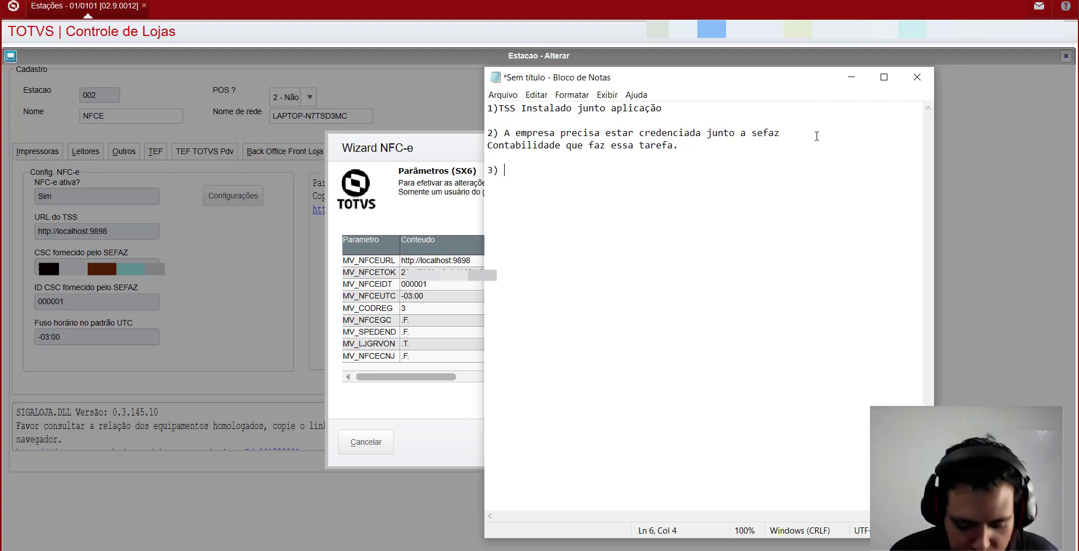
text(Parametri)
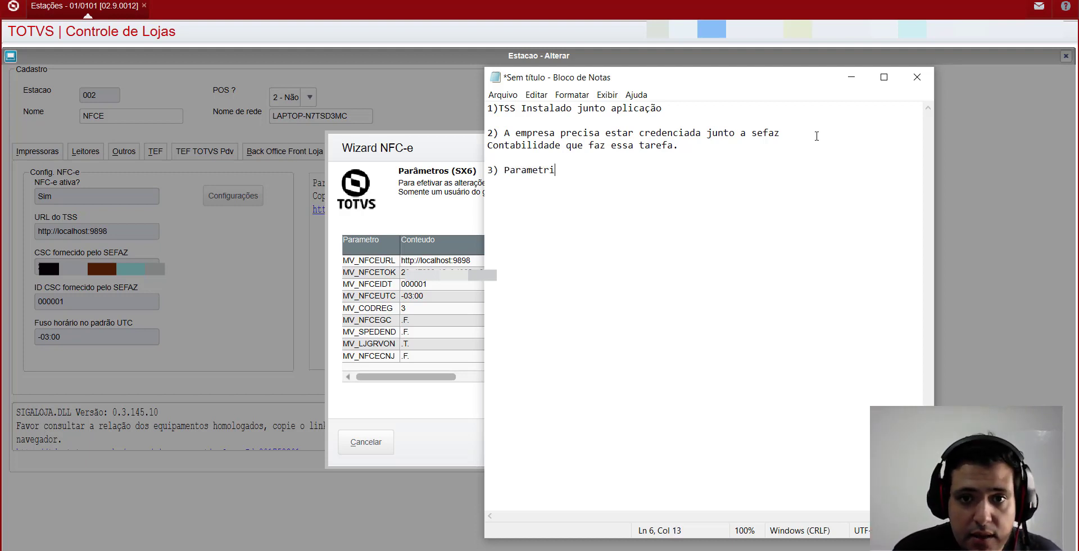
text(zaçãop)
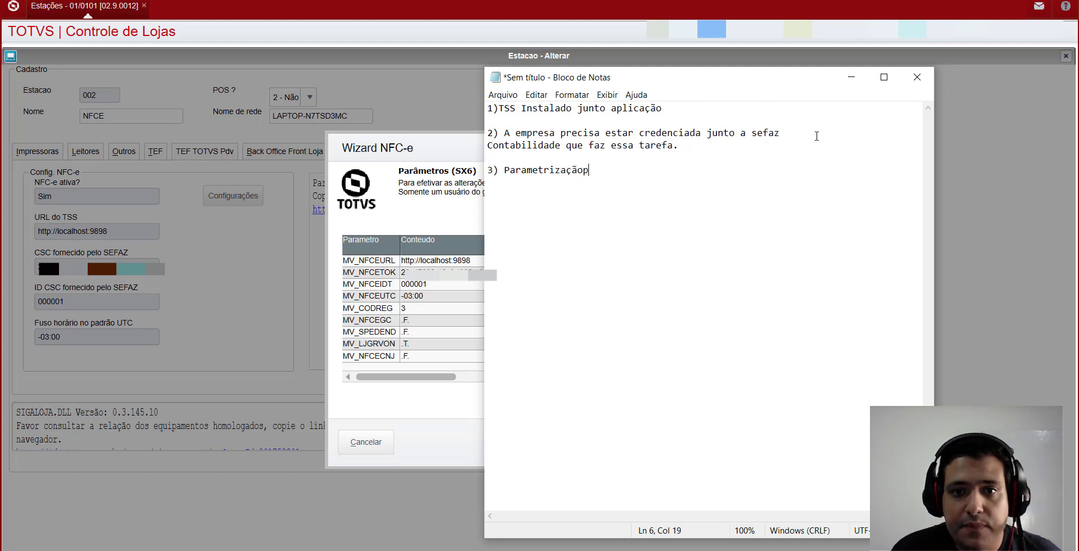
- Add the sub-item "- Cadastro de estação" below the Parametrização heading, leaving a blank line between them
key(Return)
key(Return)
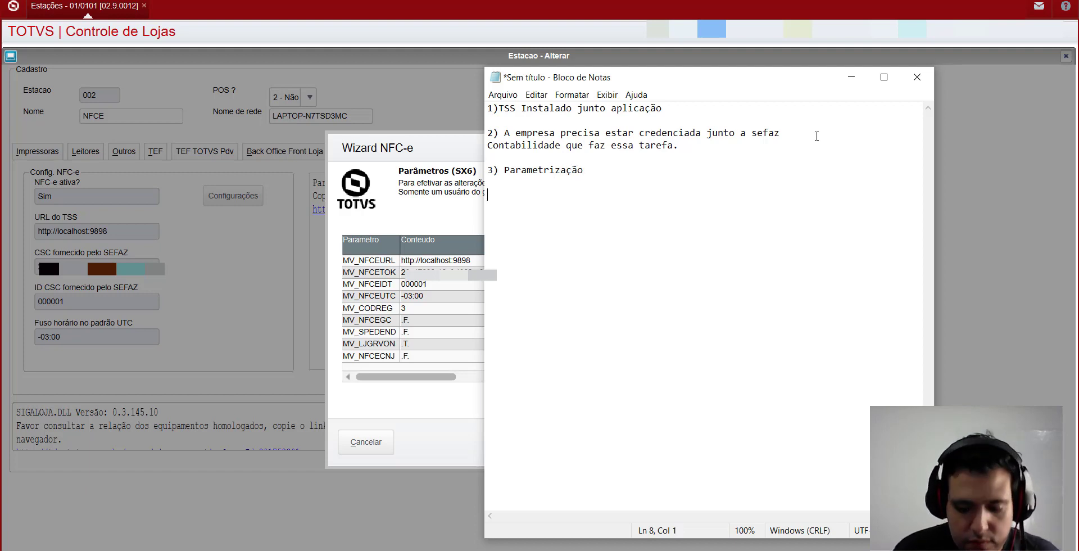
text(- )
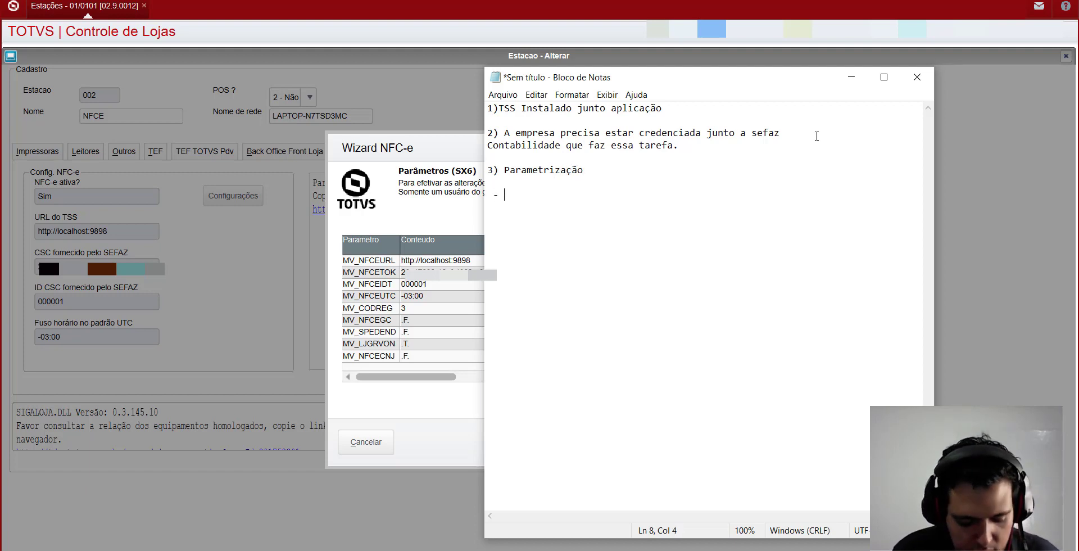
text(Cadastro de estacao)
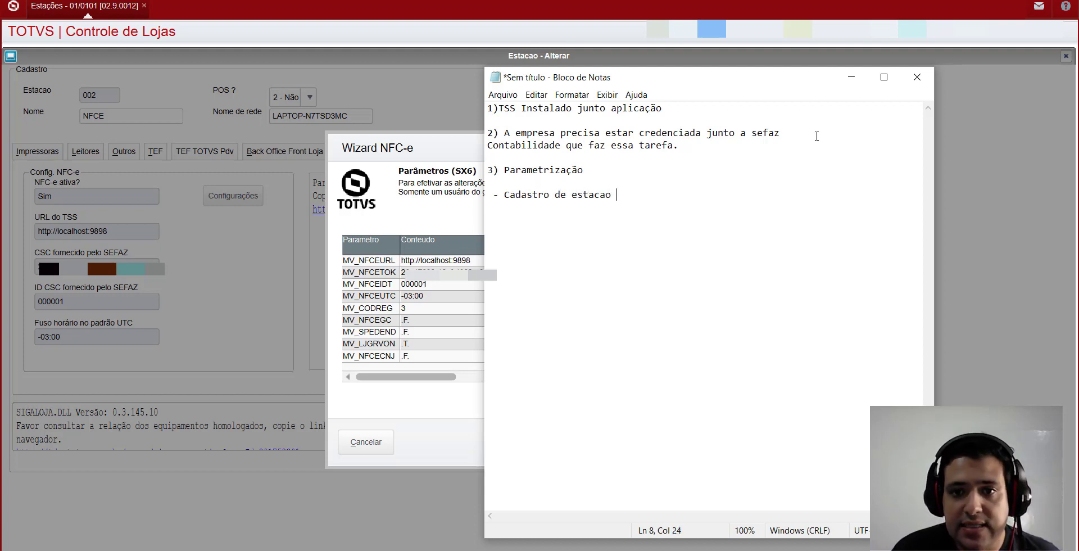
key(BackSpace)
key(BackSpace)
key(BackSpace)
key(BackSpace)
text(ção)
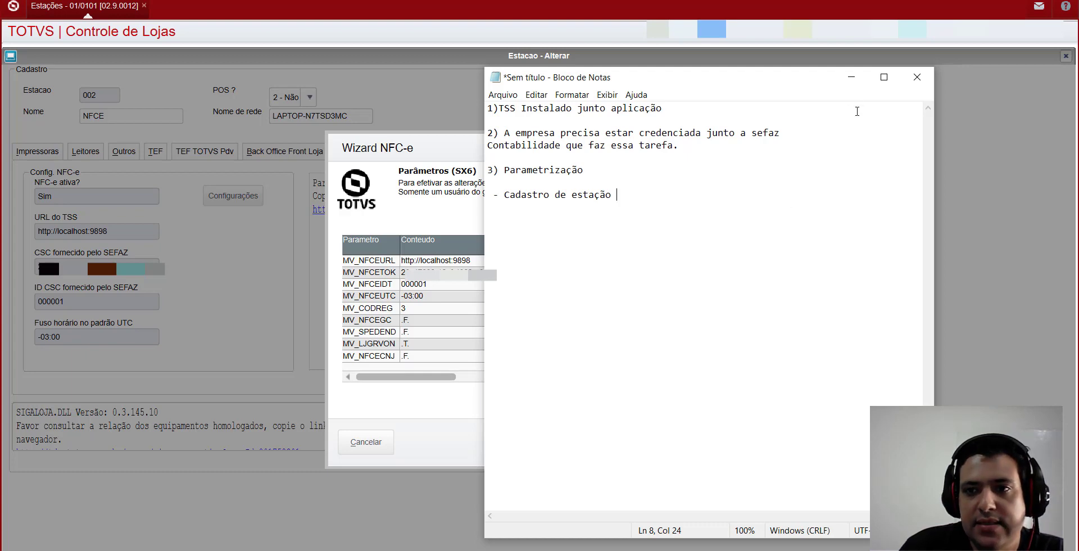
- Put the note away and cancel both the NFC-e wizard and the editing of station 002 without saving
click(852, 77)
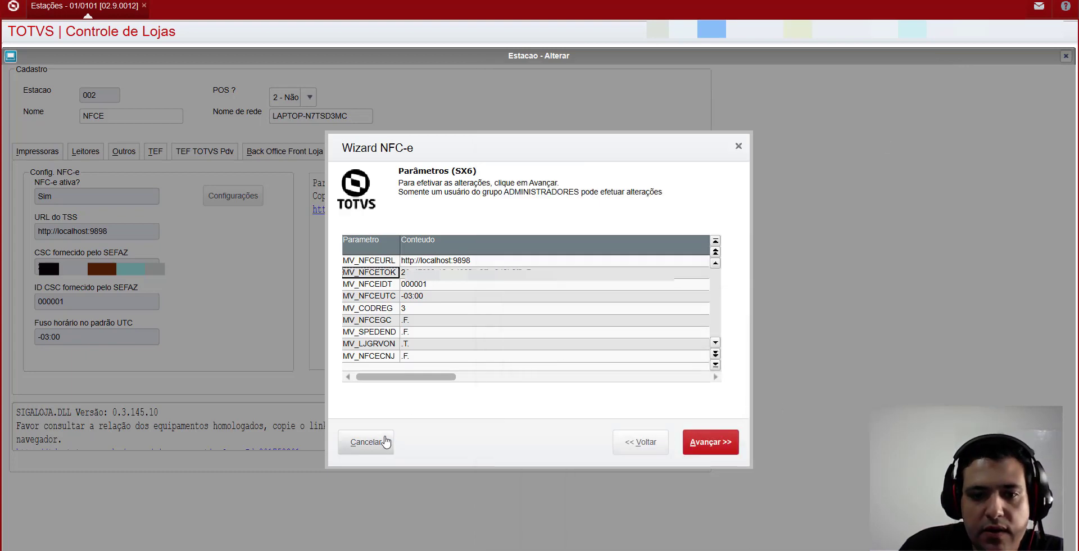
click(384, 443)
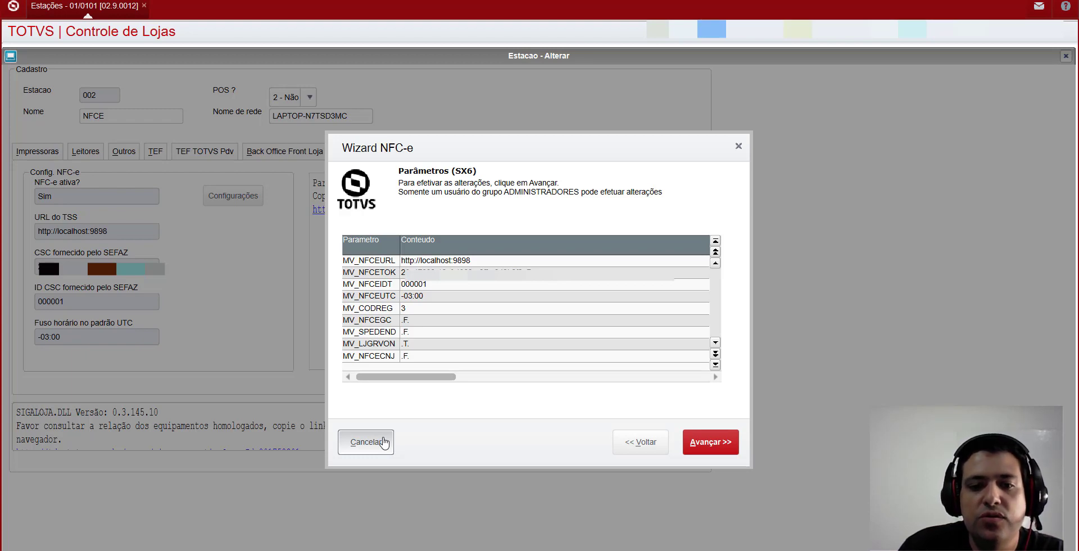
click(384, 443)
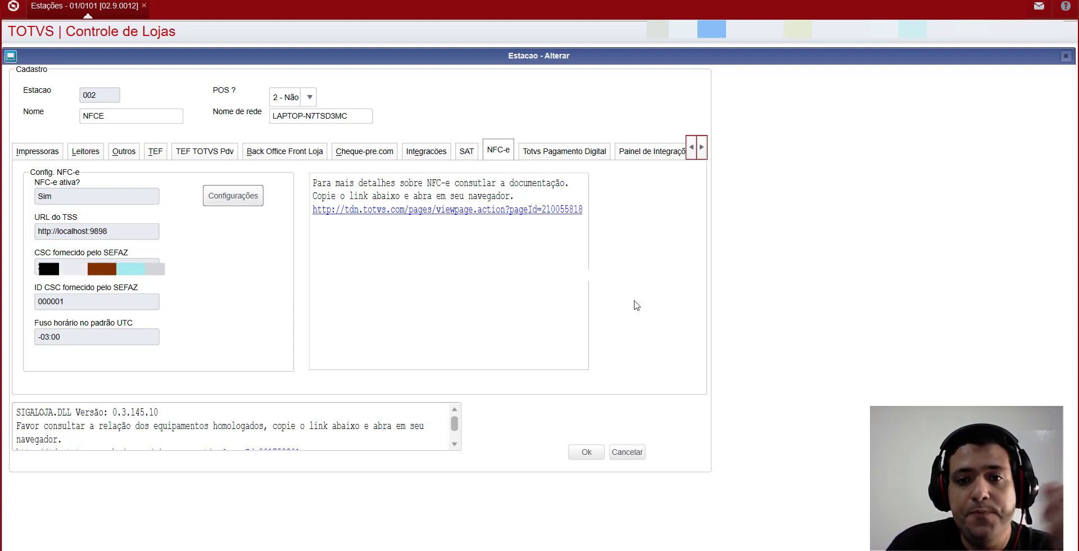
click(630, 456)
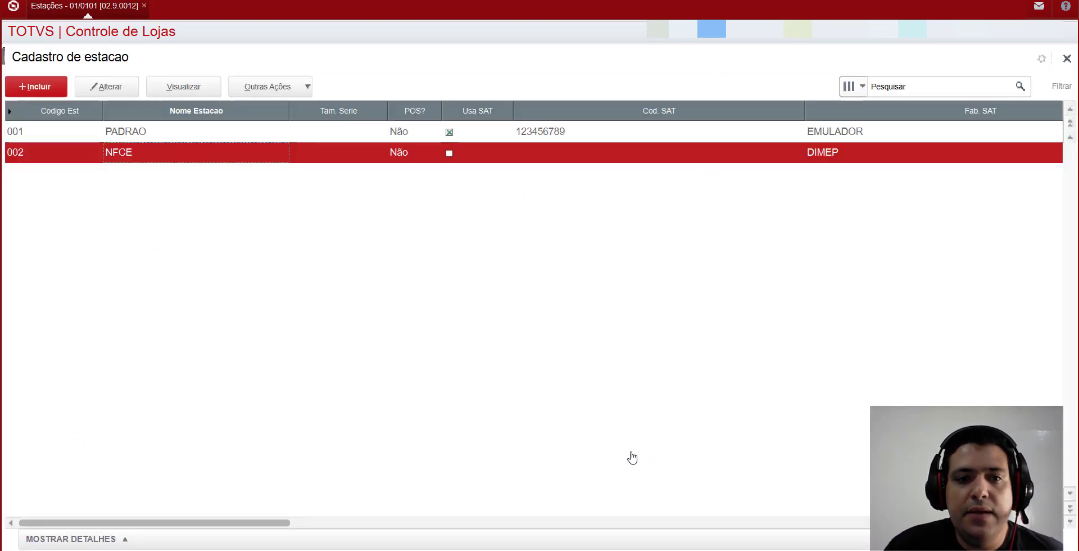
click(177, 128)
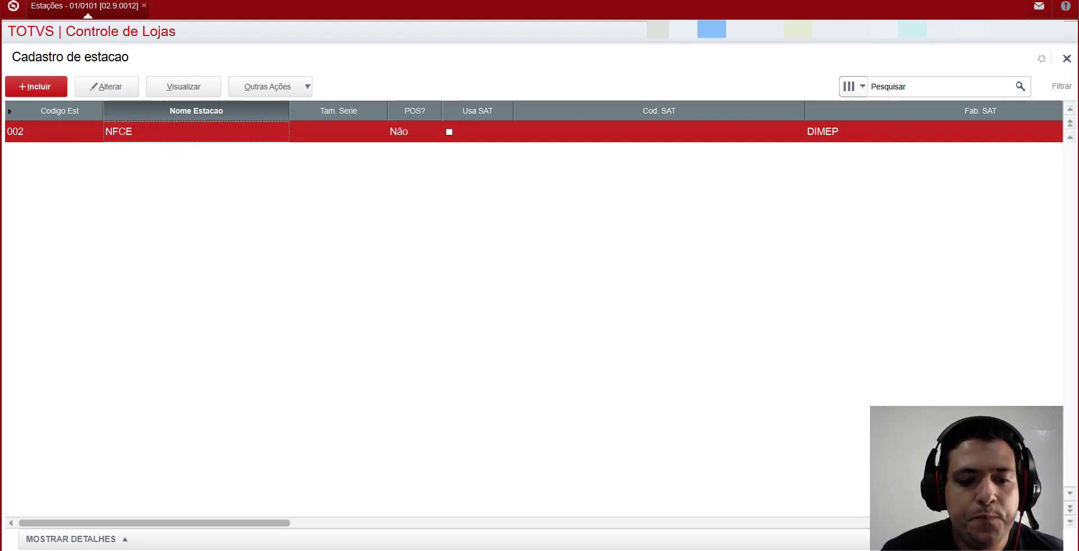
- Switch to File Explorer and examine the station parameter -a=002 in the target of the "smartclient - Atalho" shortcut, leaving its properties unchanged
key(alt+Tab)
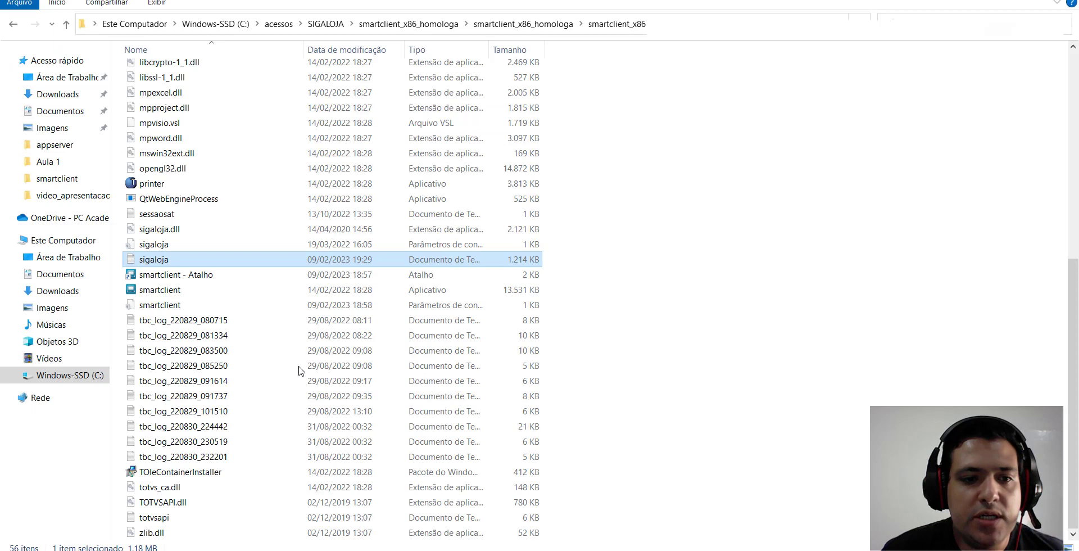
right_click(194, 276)
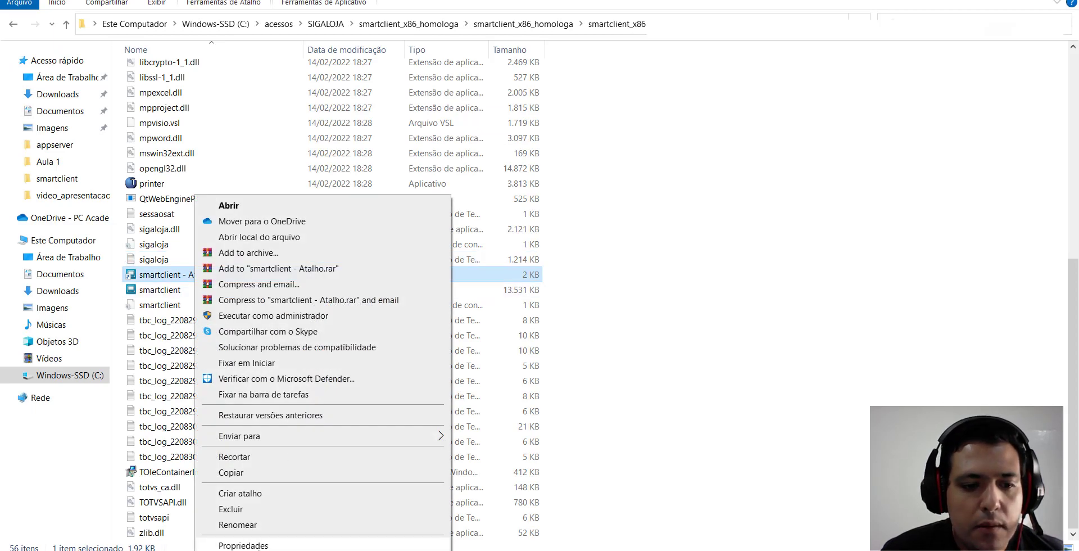
click(247, 545)
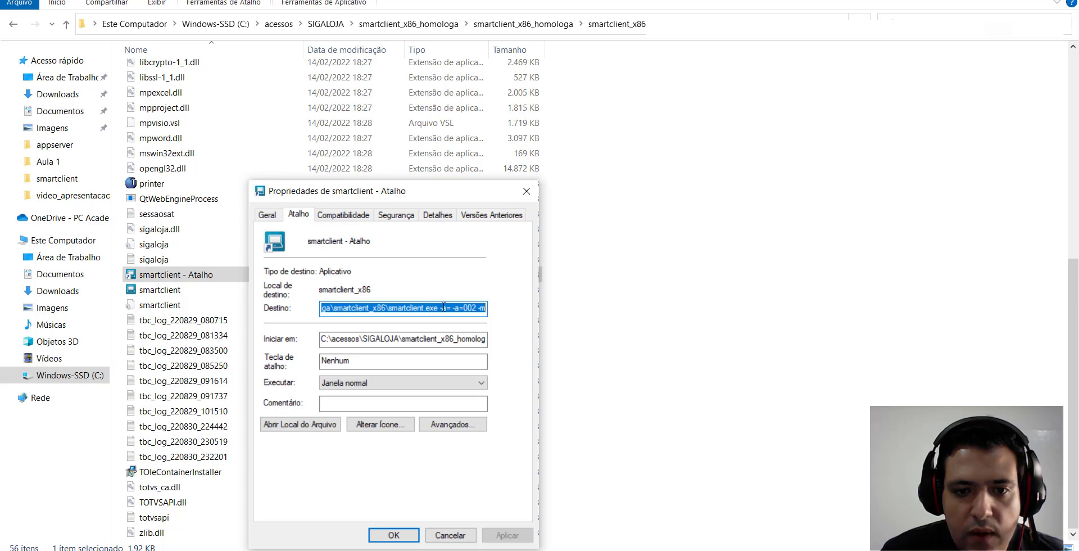
click(453, 306)
double_click(483, 306)
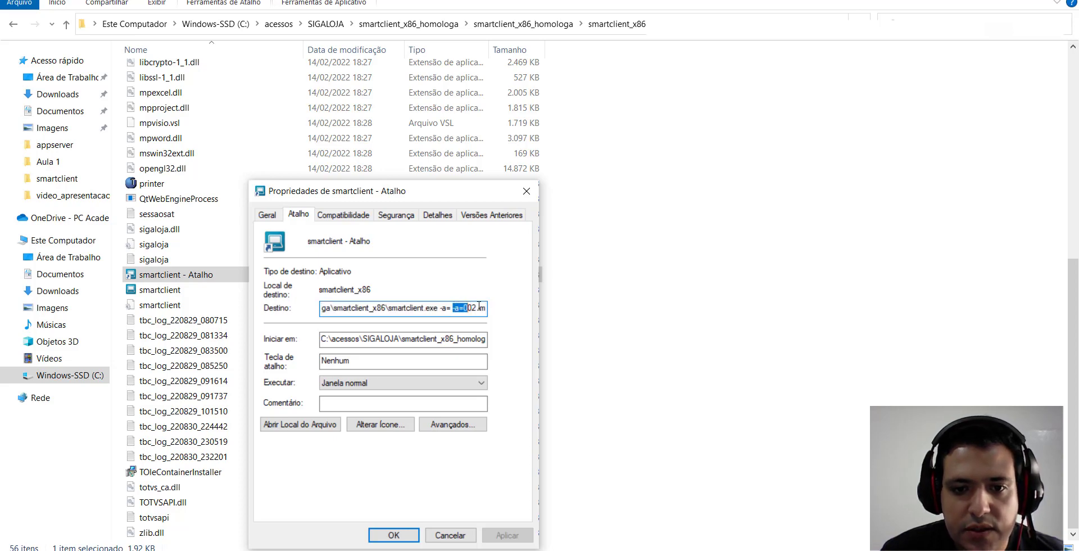
drag(477, 307, 456, 309)
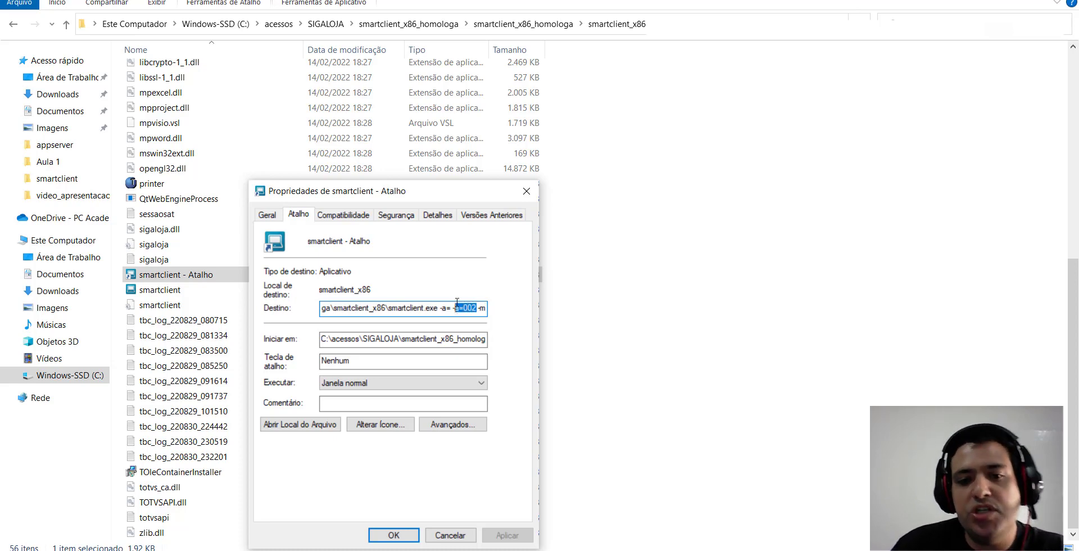
click(468, 308)
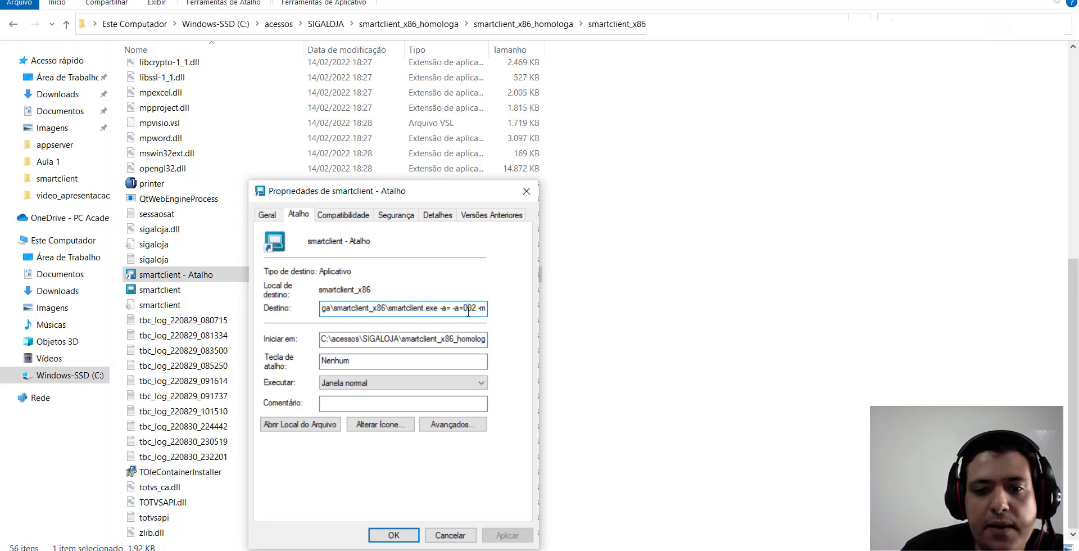
drag(468, 308, 478, 308)
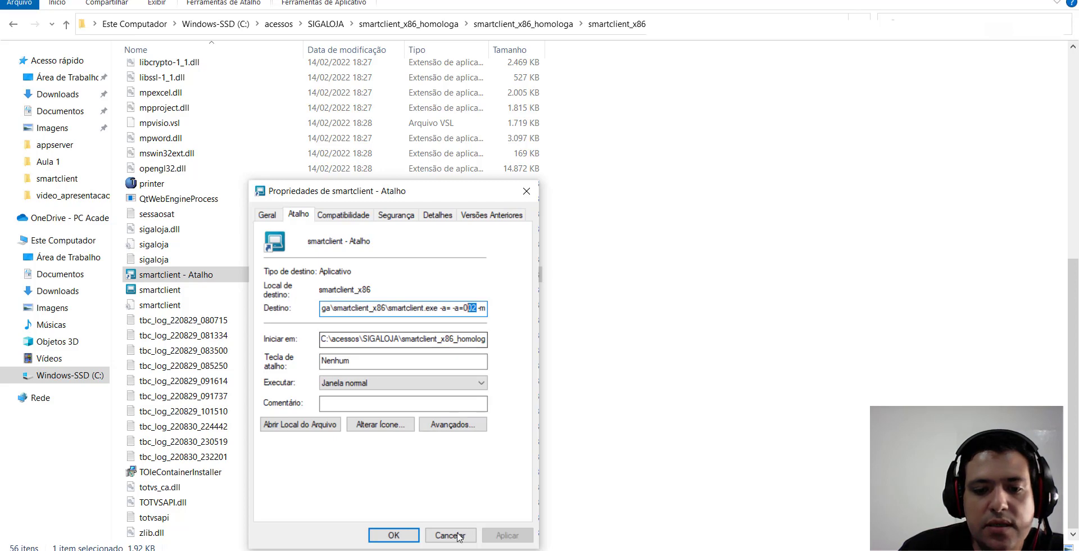
click(455, 535)
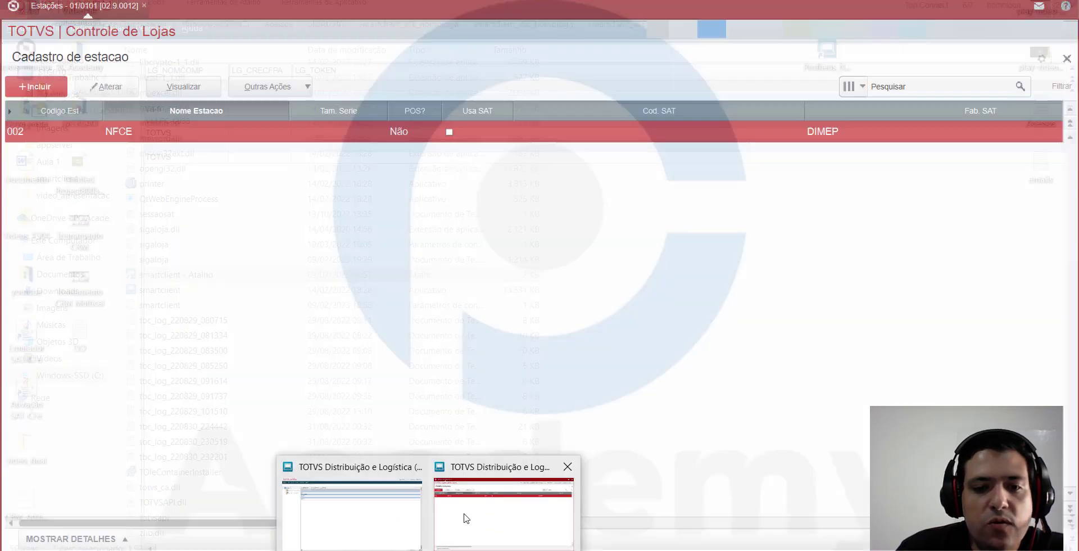
- Return to the Protheus station list and review station 002's NFC-e and printer settings in view mode, then close the record
click(465, 516)
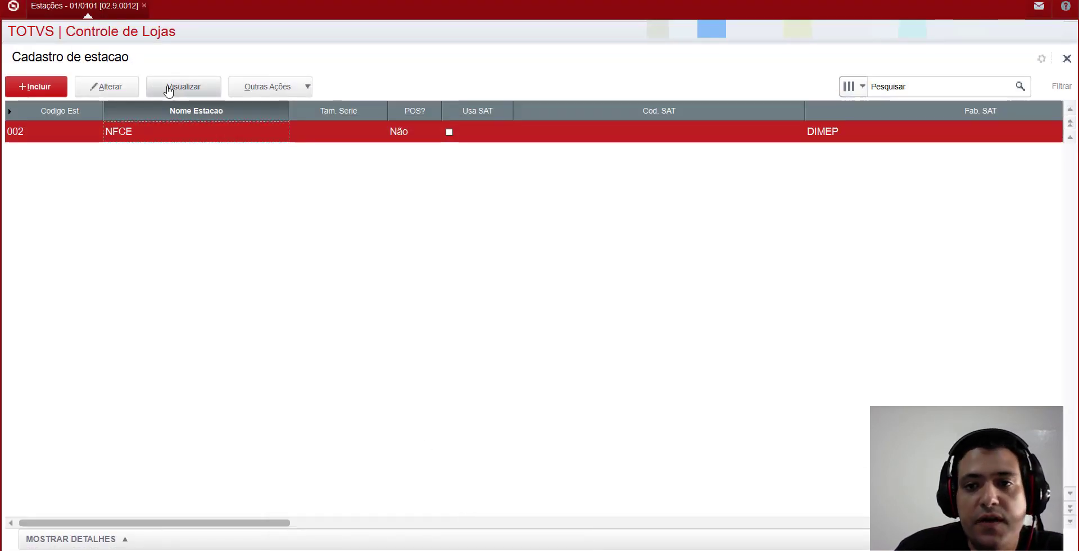
click(168, 90)
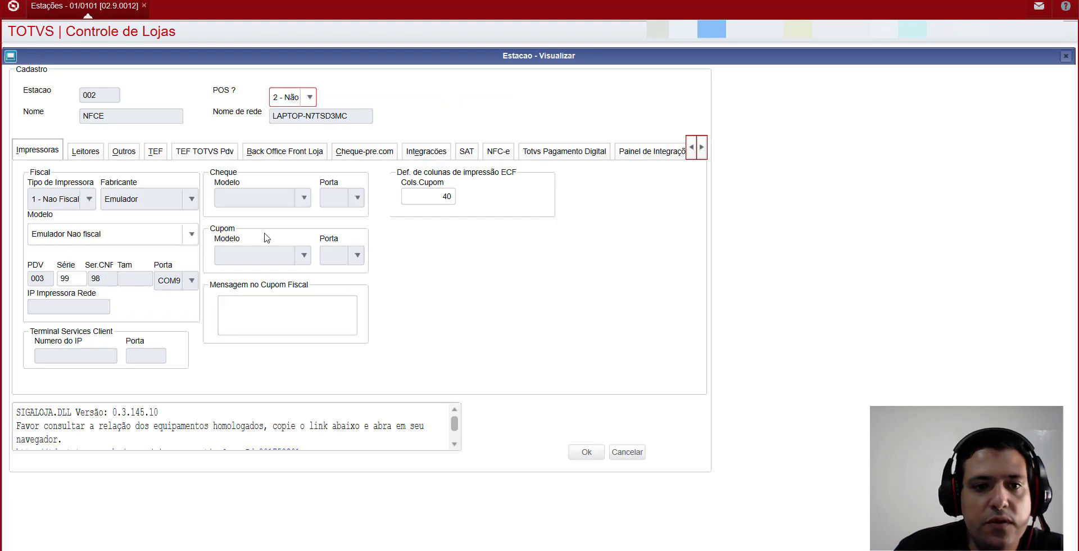
click(498, 153)
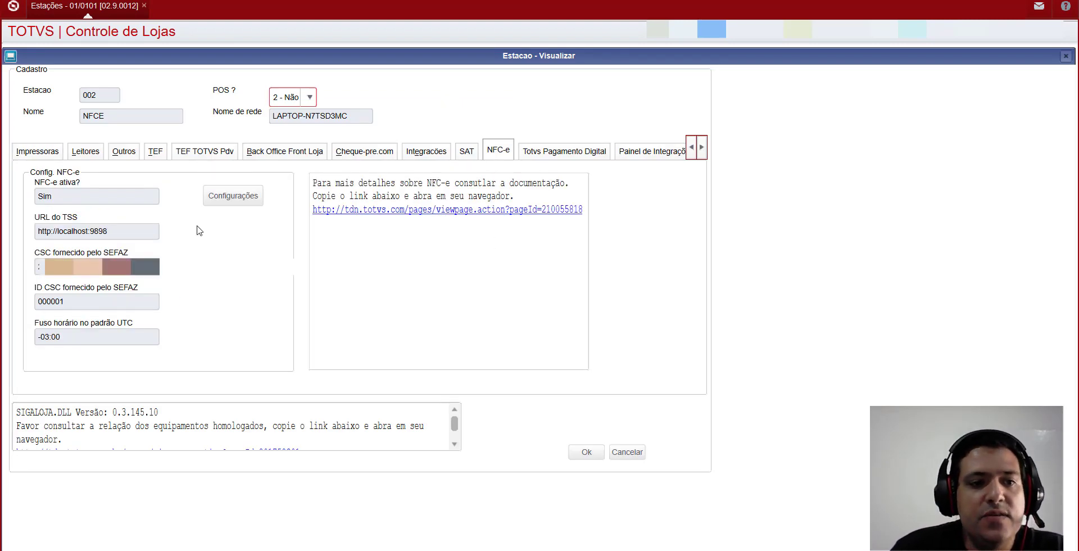
click(37, 158)
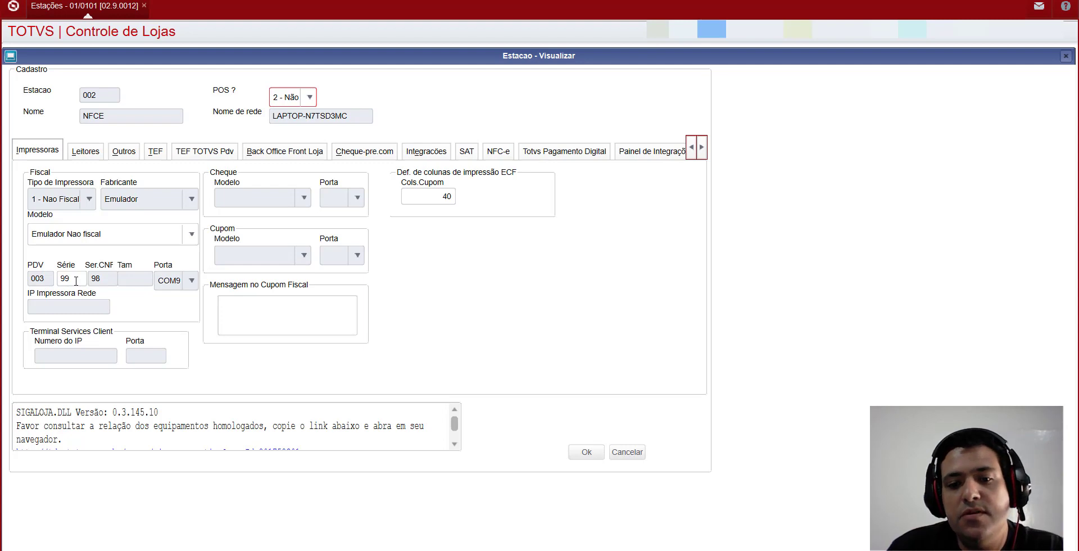
click(629, 456)
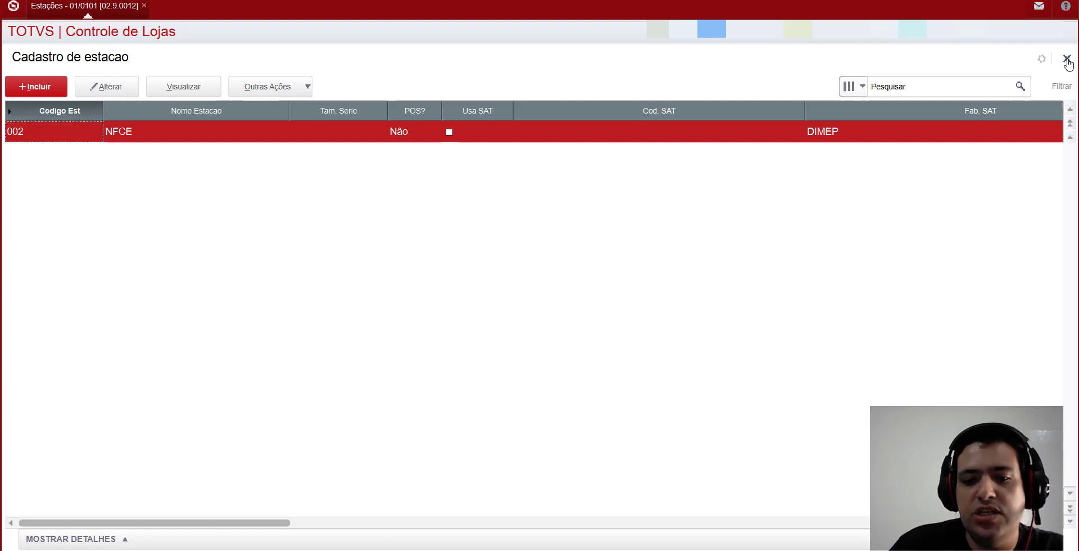
- Switch to the Notepad note and add the sub-item "- Usuario Caixa" directly below "- Cadastro de estação"
key(alt+Tab)
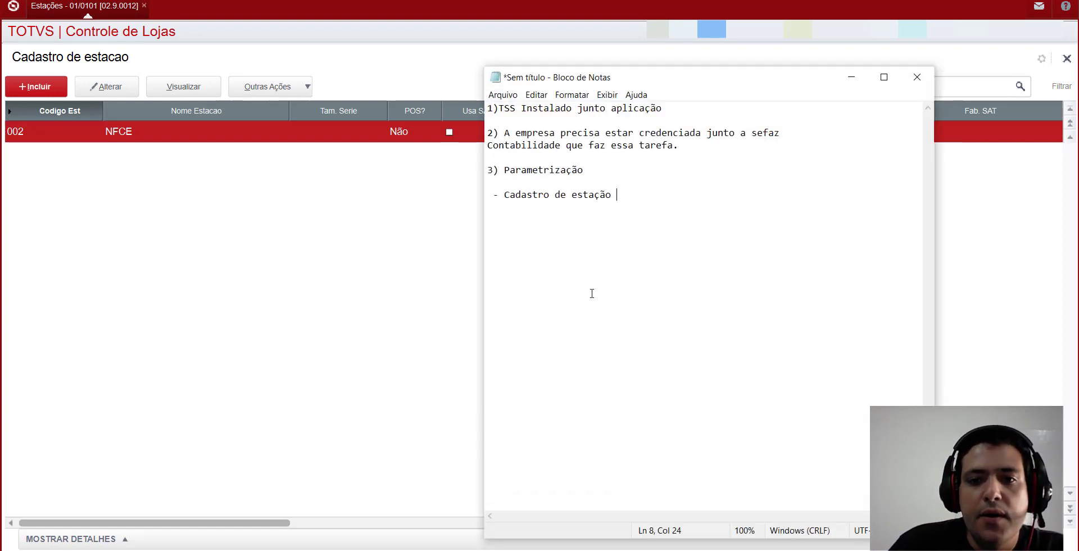
key(Return)
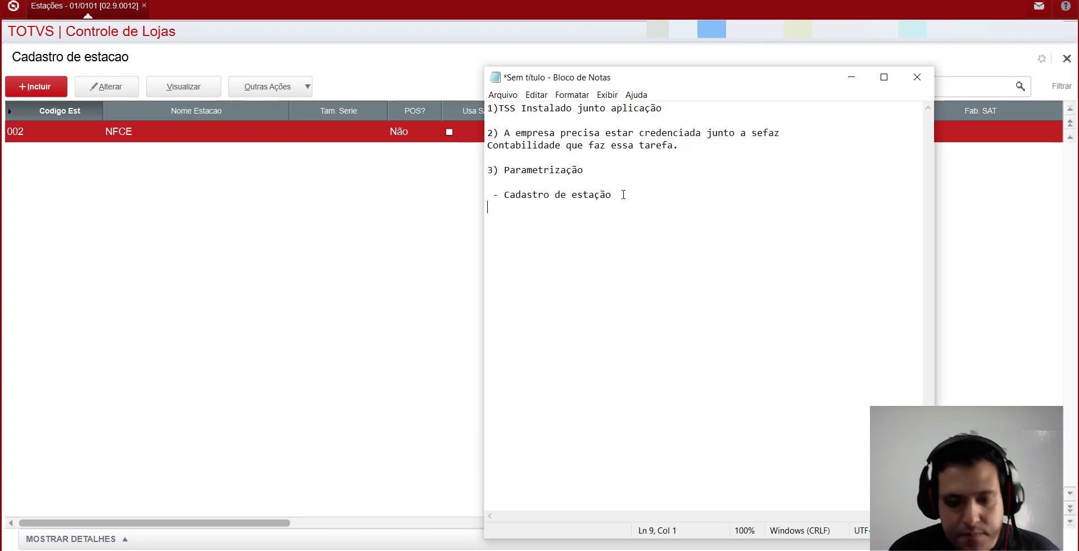
text(- )
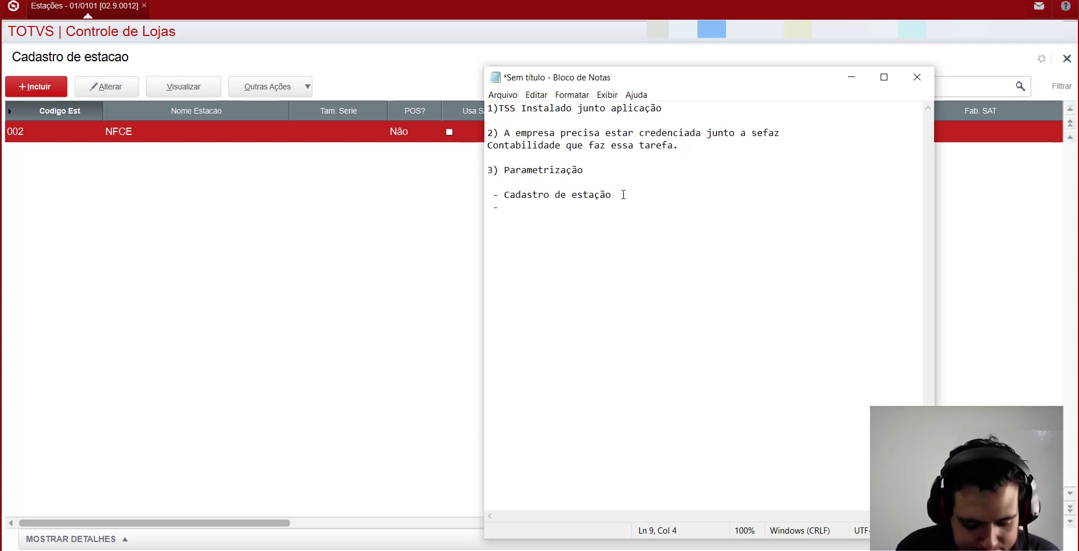
text(Usuario C)
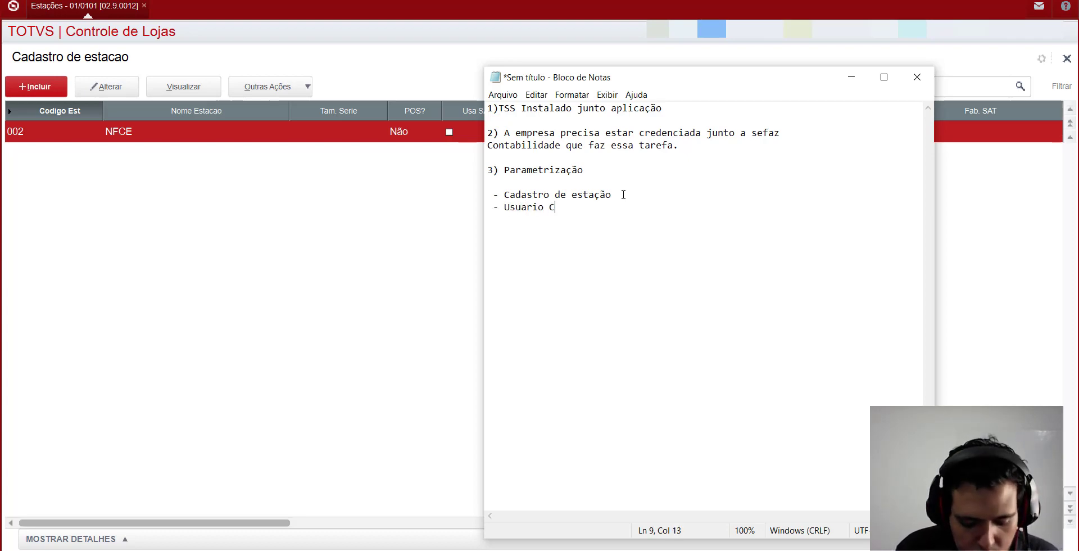
text(aixa)
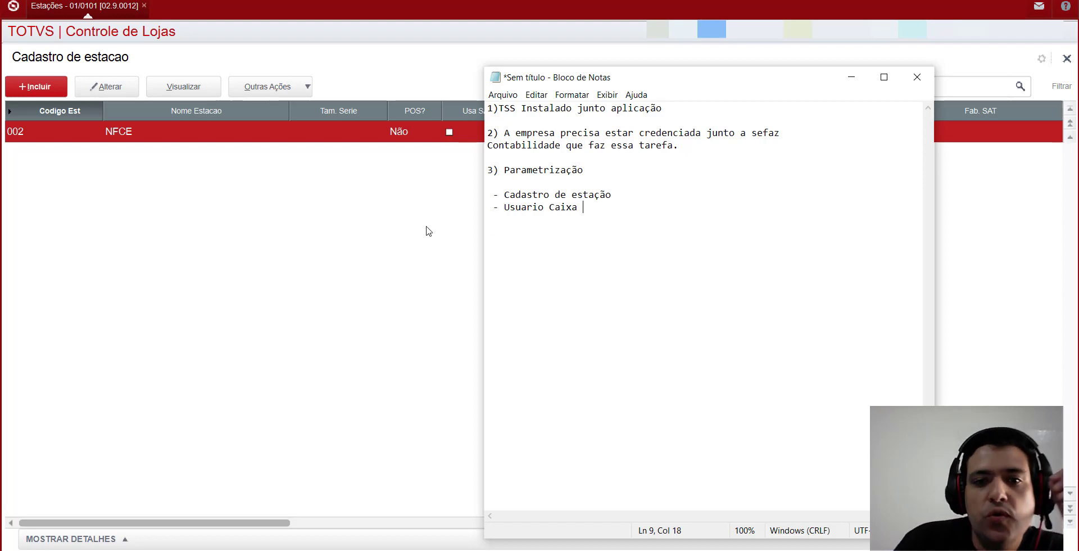
- Return to Protheus, close the station list and open the Caixas routine of Ponto de Venda
click(424, 231)
click(1067, 58)
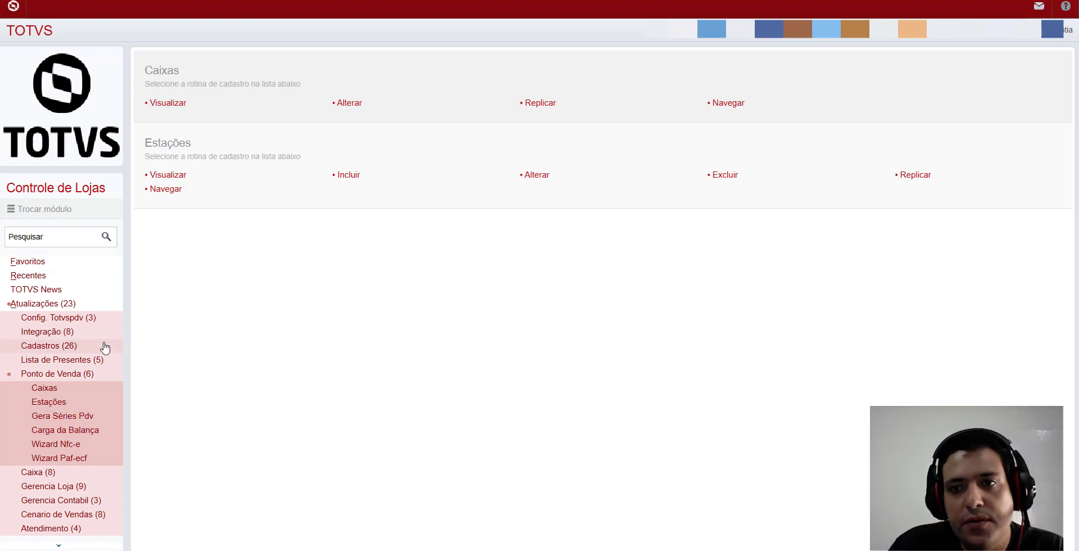
click(68, 304)
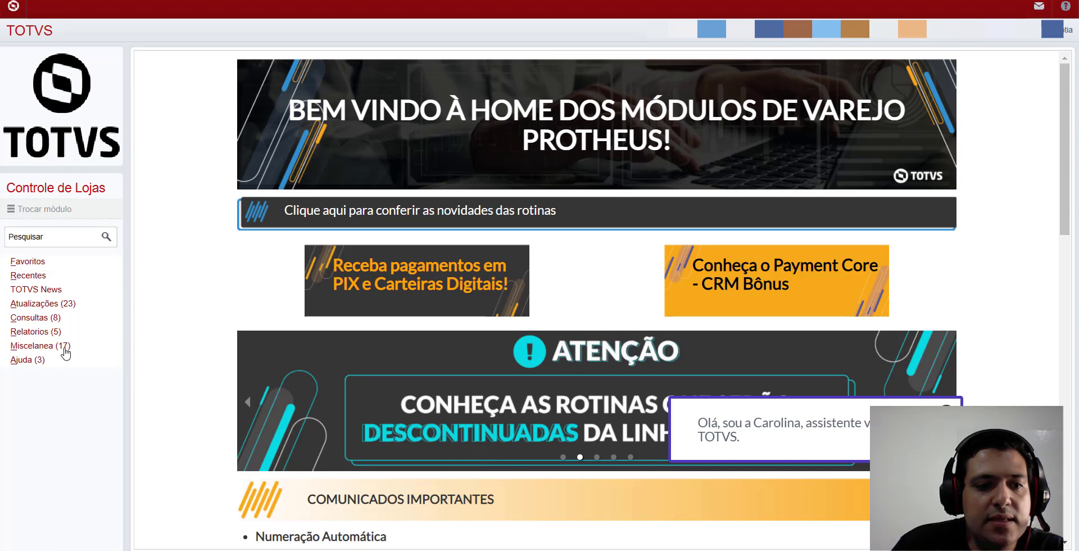
click(63, 348)
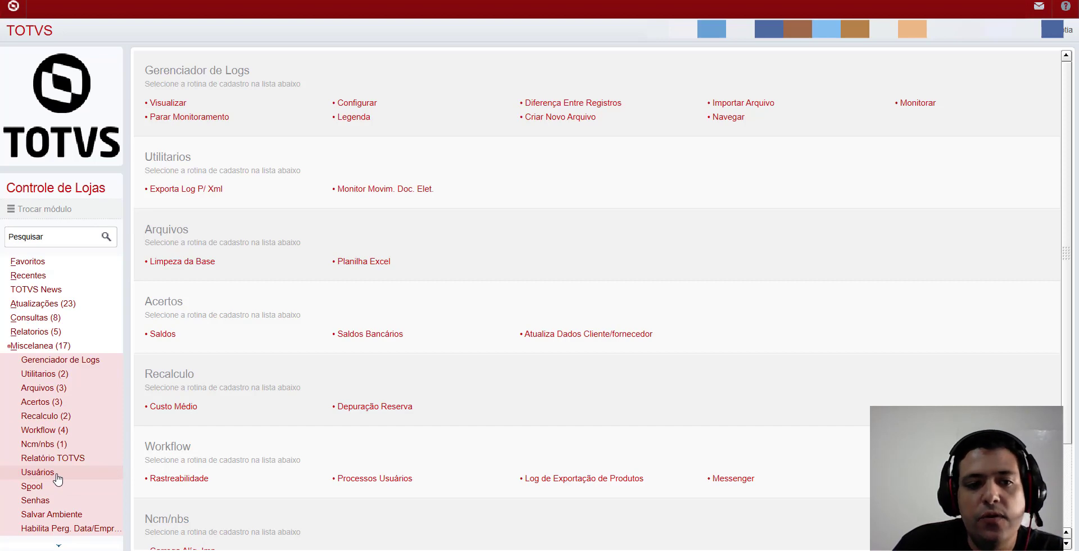
click(51, 304)
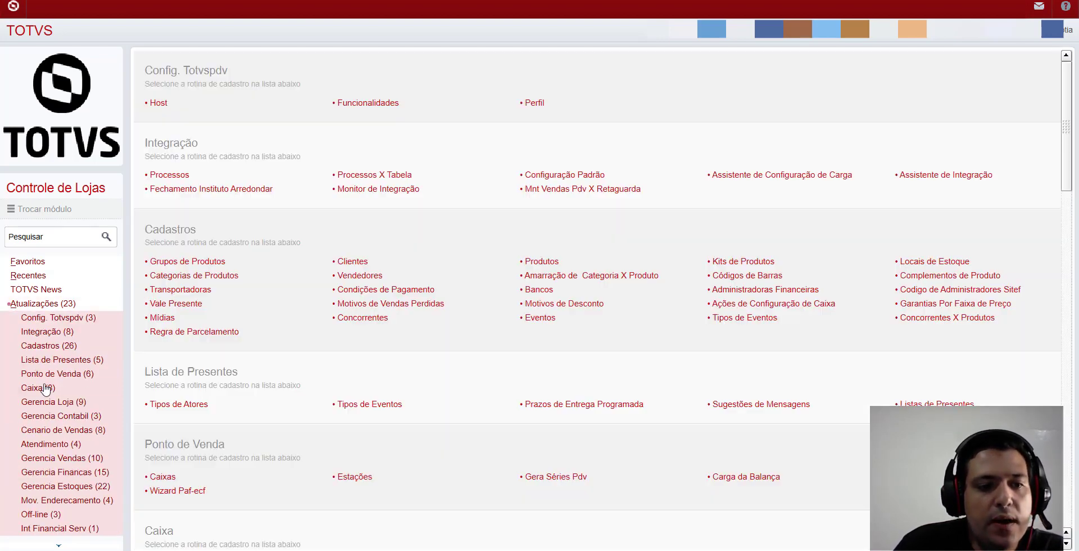
click(51, 388)
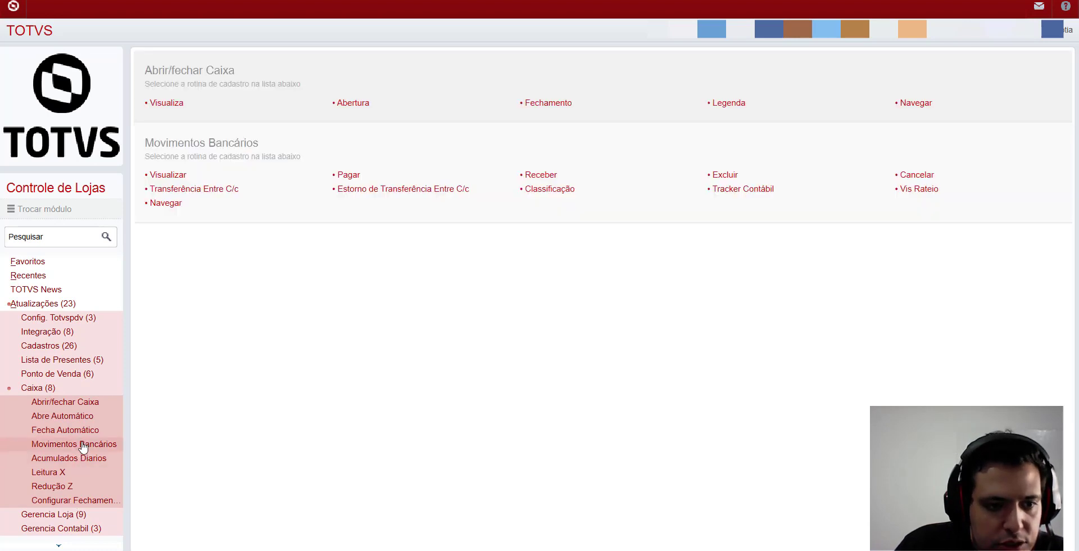
click(60, 389)
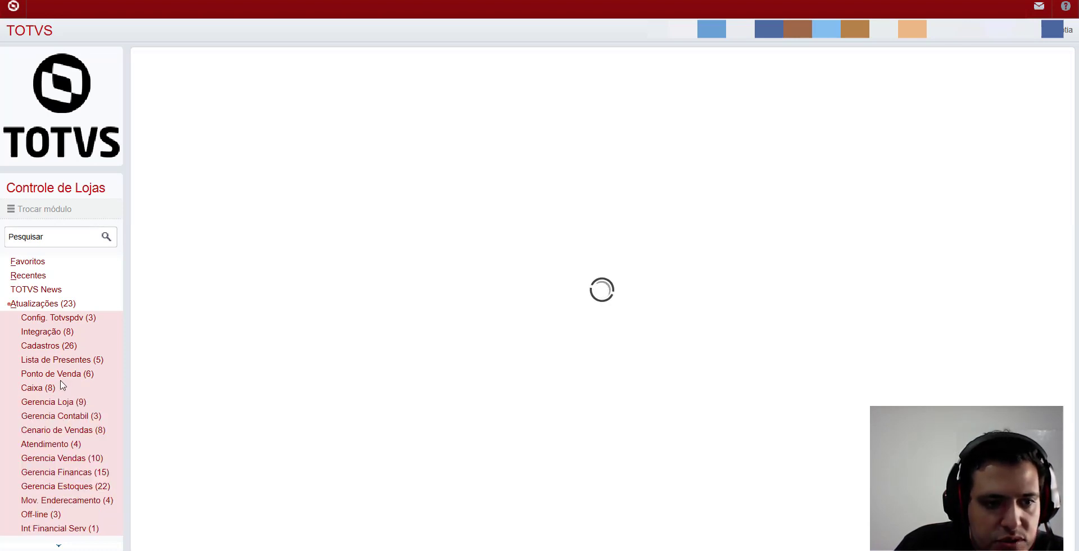
click(66, 377)
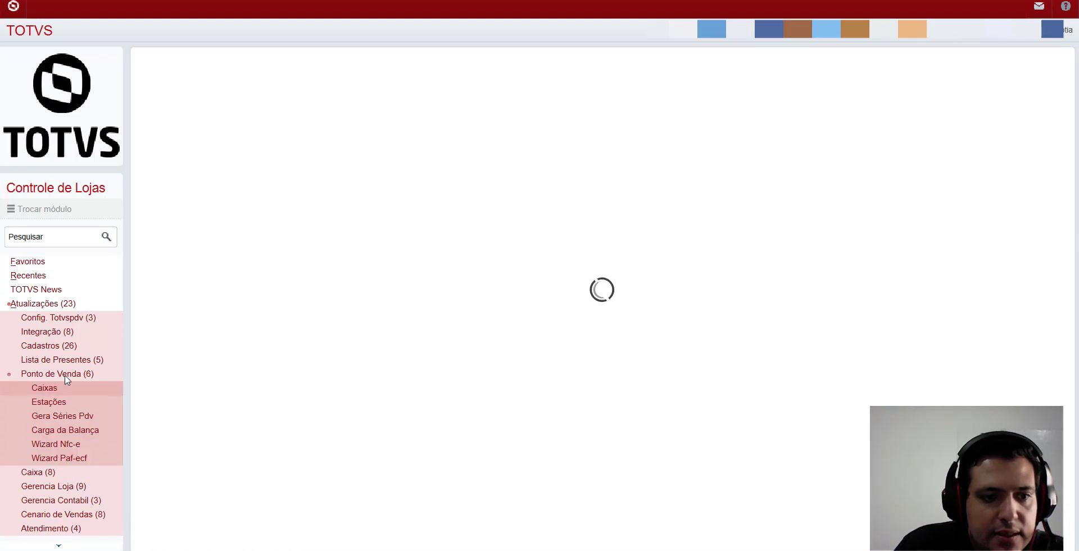
click(56, 393)
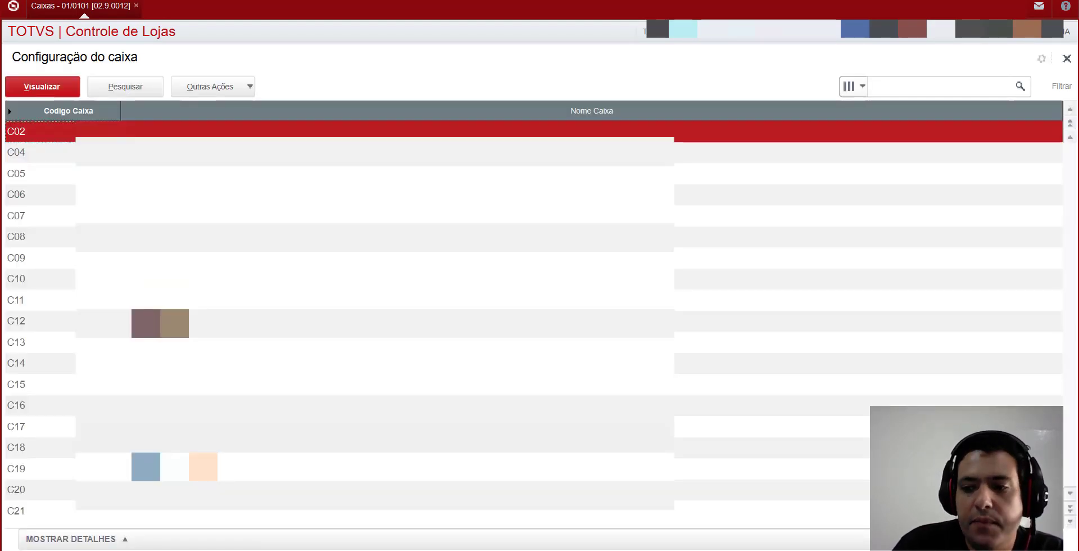
- Find cashier C29 at the end of the cashier list, view its configuration record, and close it
click(1069, 523)
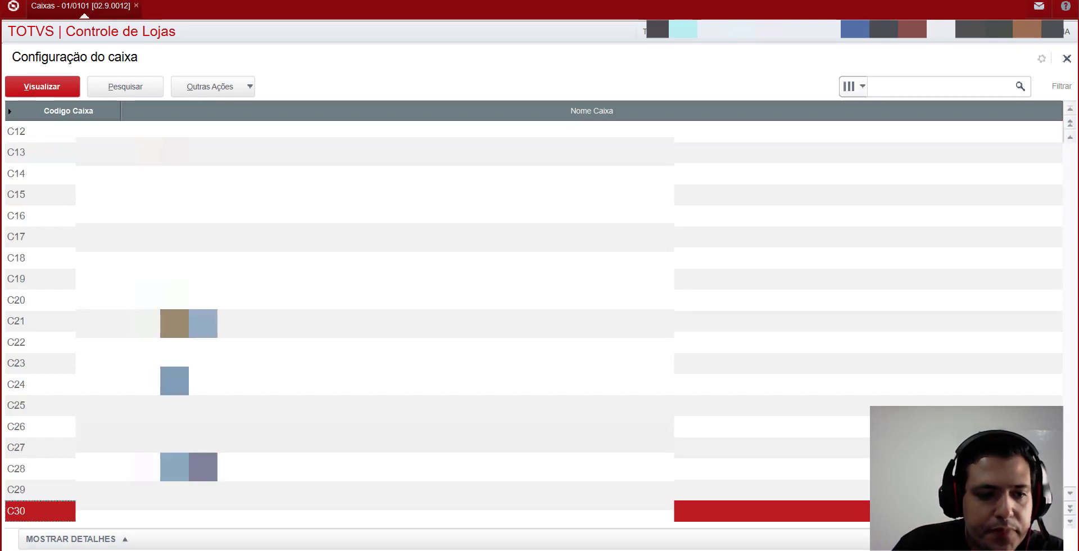
click(34, 489)
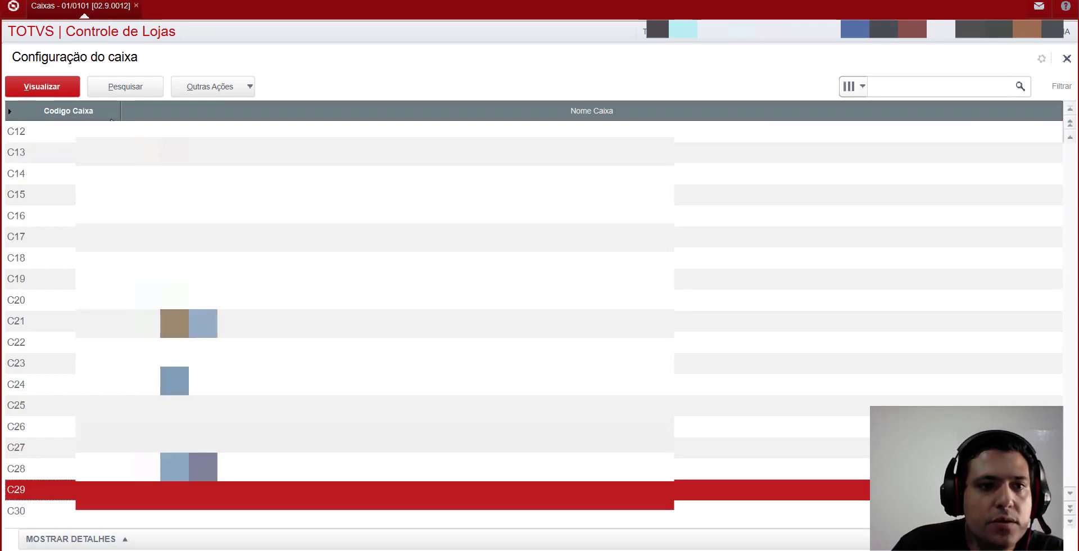
click(64, 92)
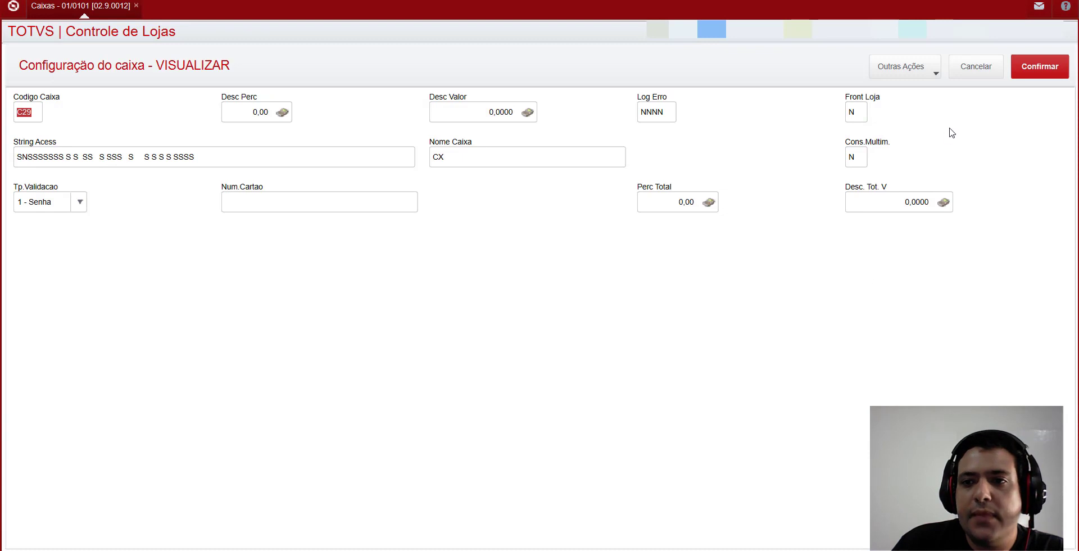
click(973, 69)
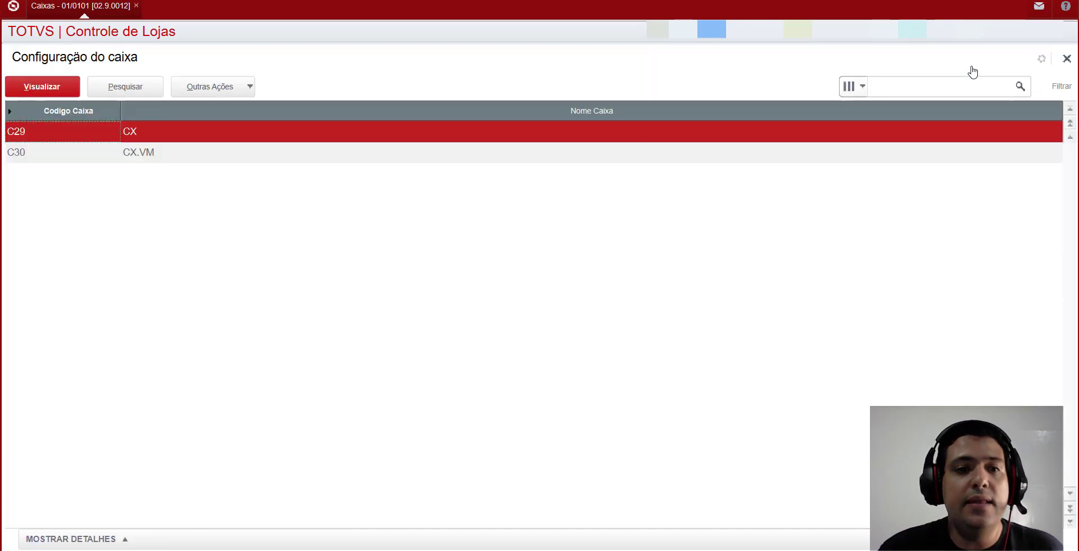
- Open cashier C29 for editing, review its profile, permissions, validation and sangria limits, and cancel without saving
click(246, 95)
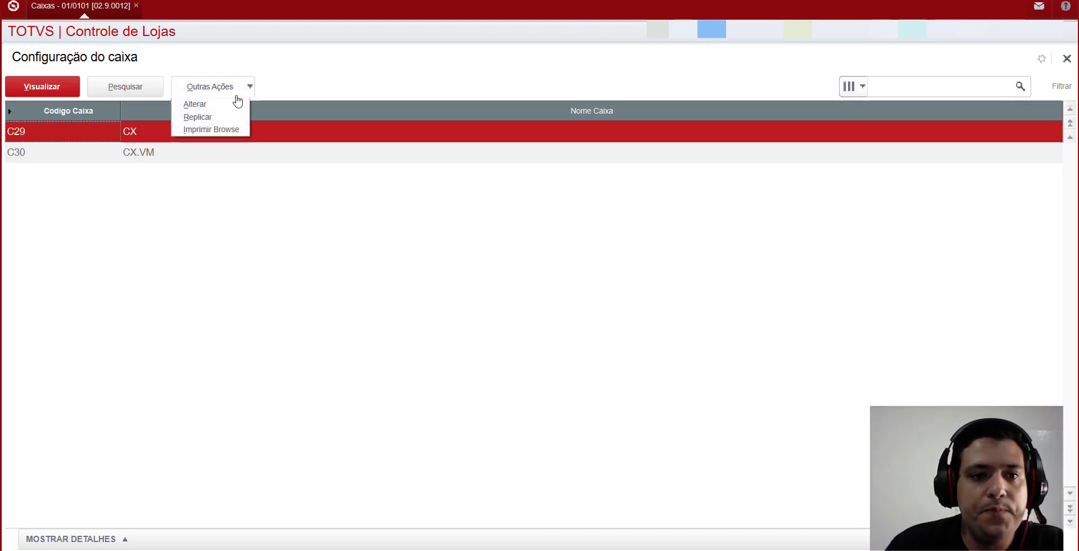
click(216, 104)
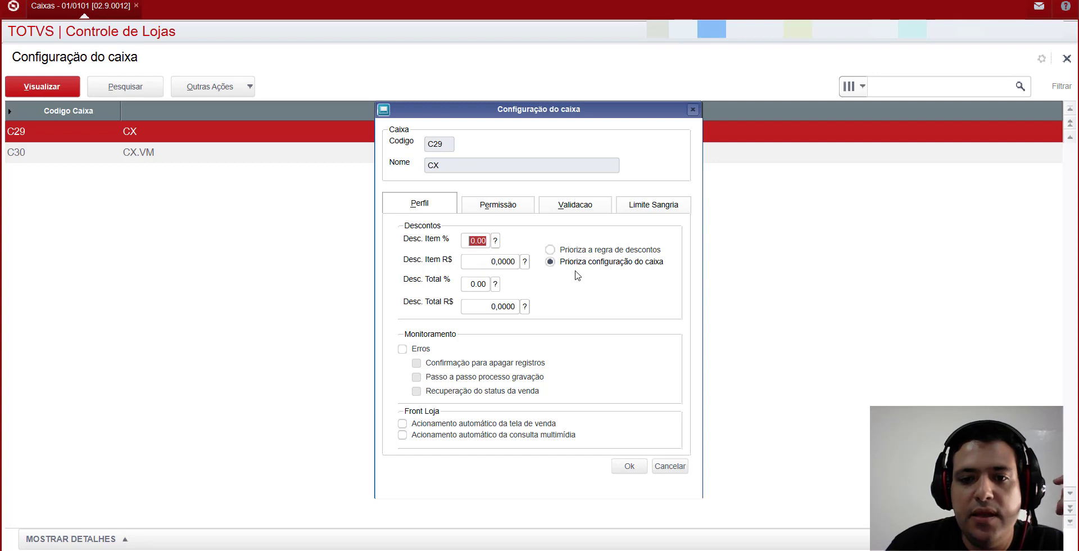
click(488, 205)
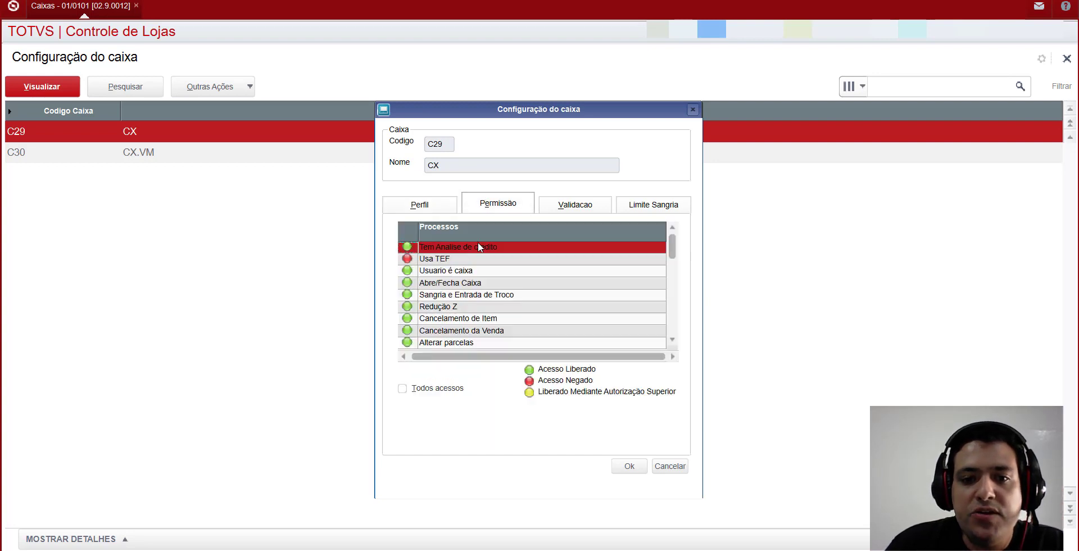
click(473, 272)
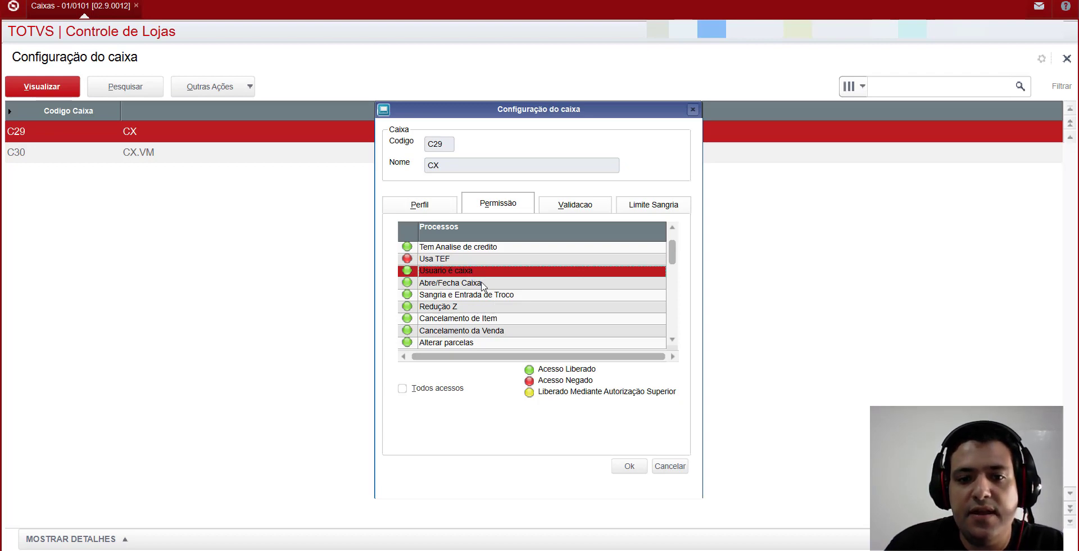
click(484, 284)
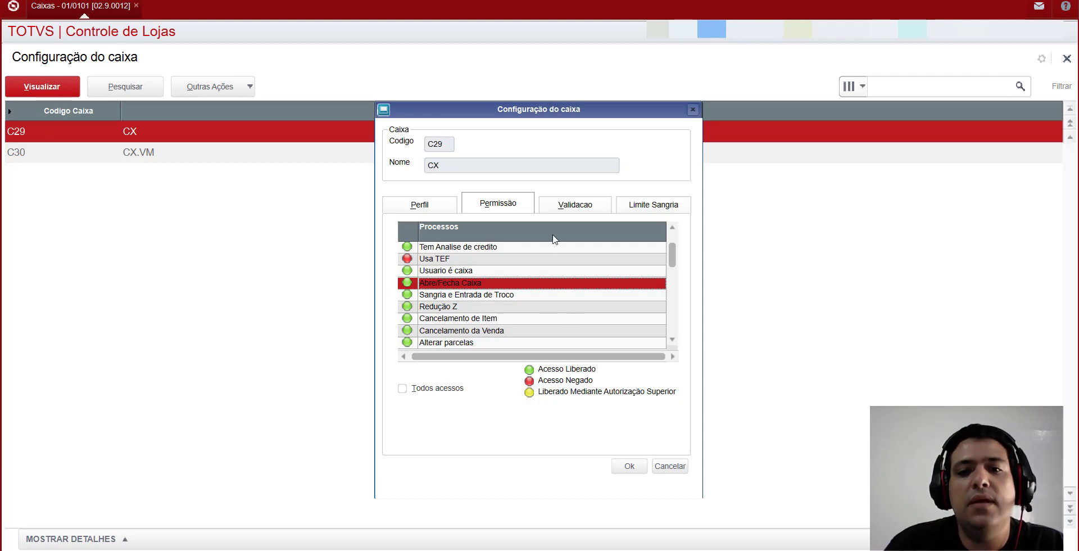
click(568, 205)
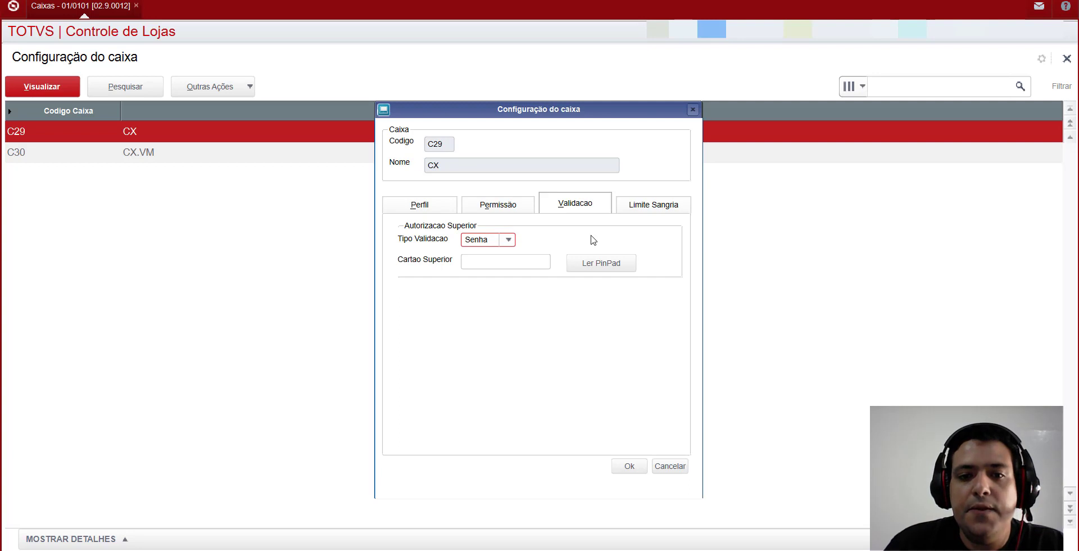
click(639, 206)
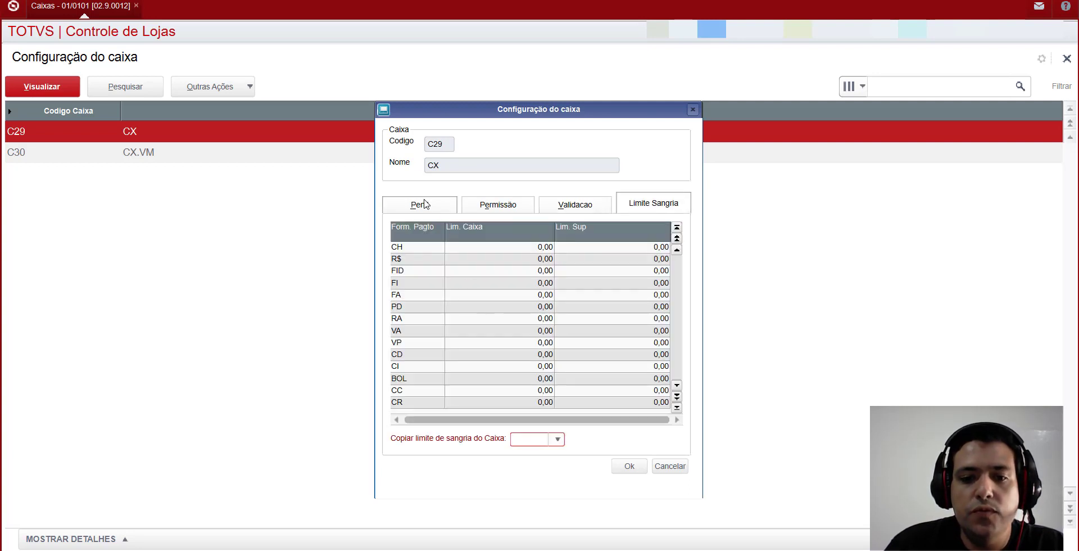
click(426, 204)
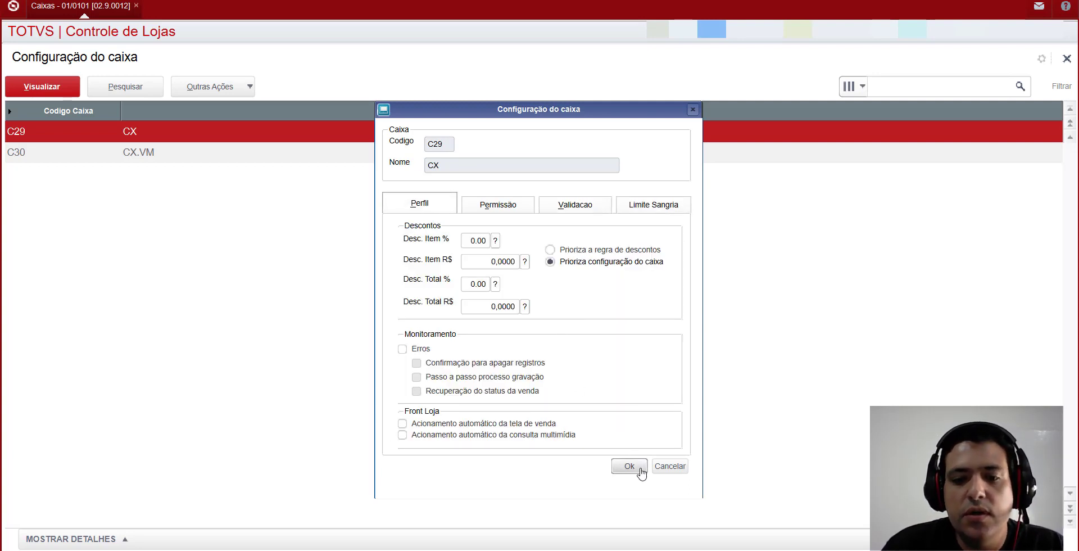
click(659, 468)
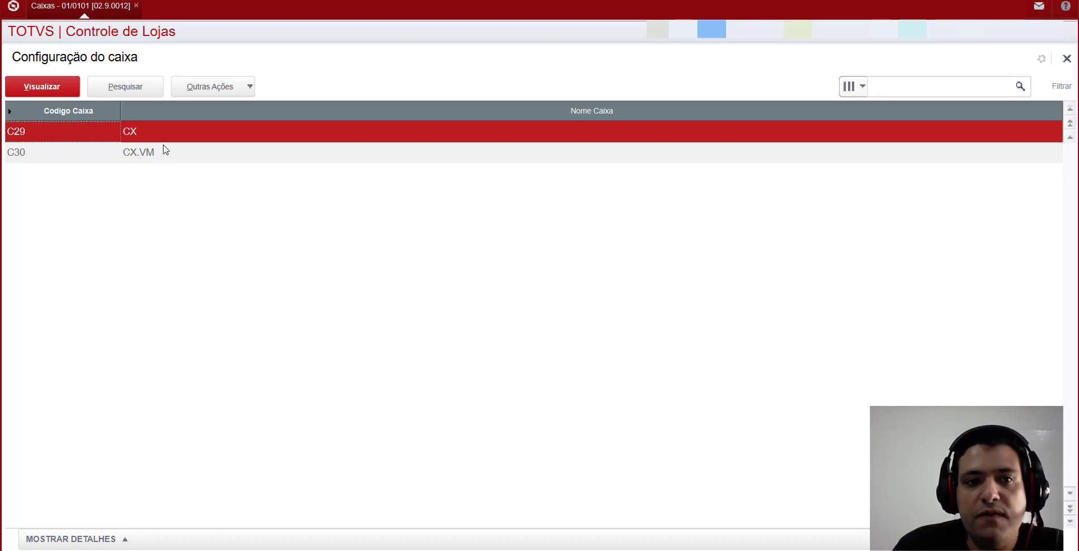
- Close the cashier configuration and open the Venda Assistida routine of Atendimento
click(1067, 59)
click(53, 373)
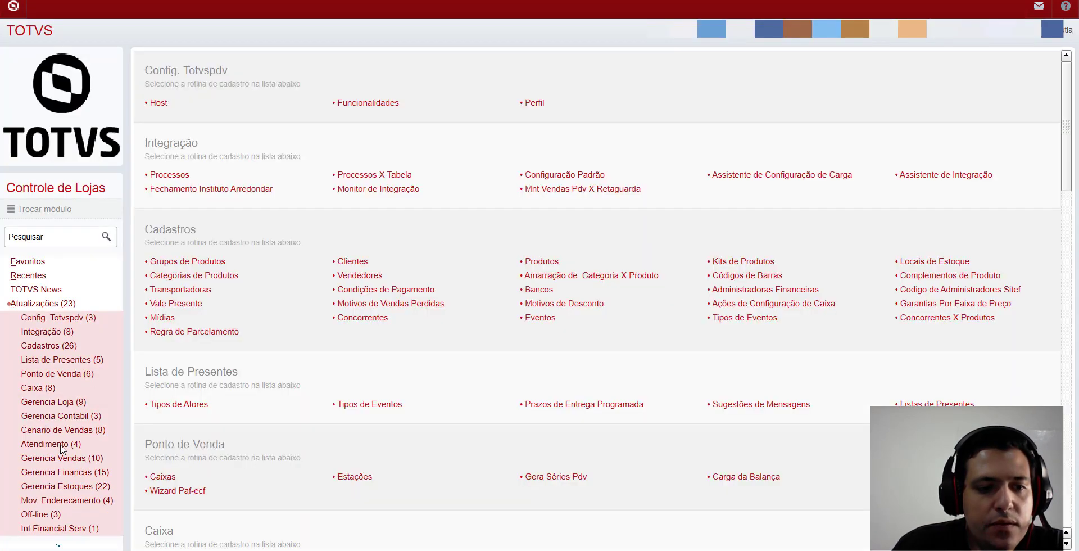
click(64, 444)
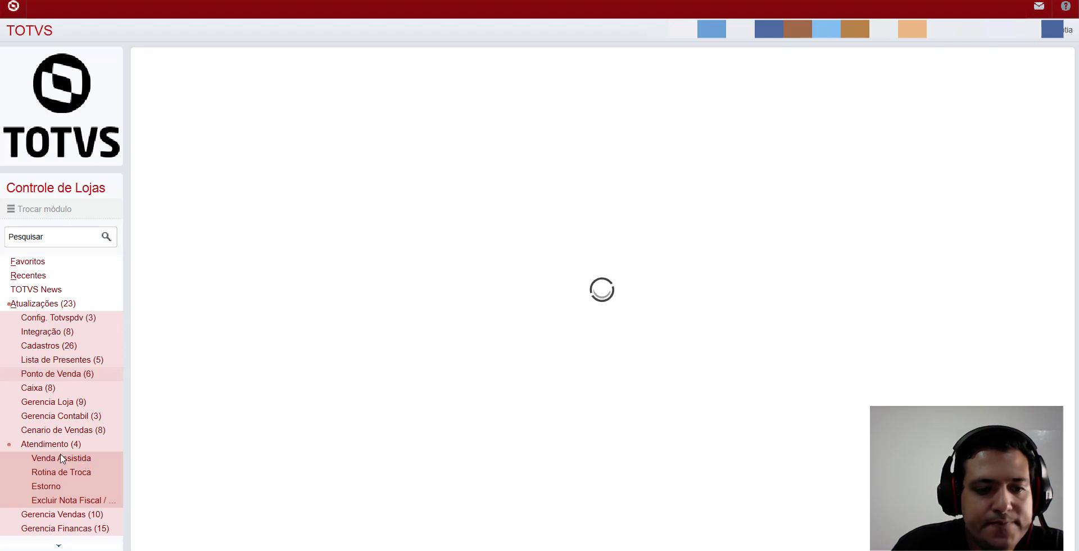
click(71, 461)
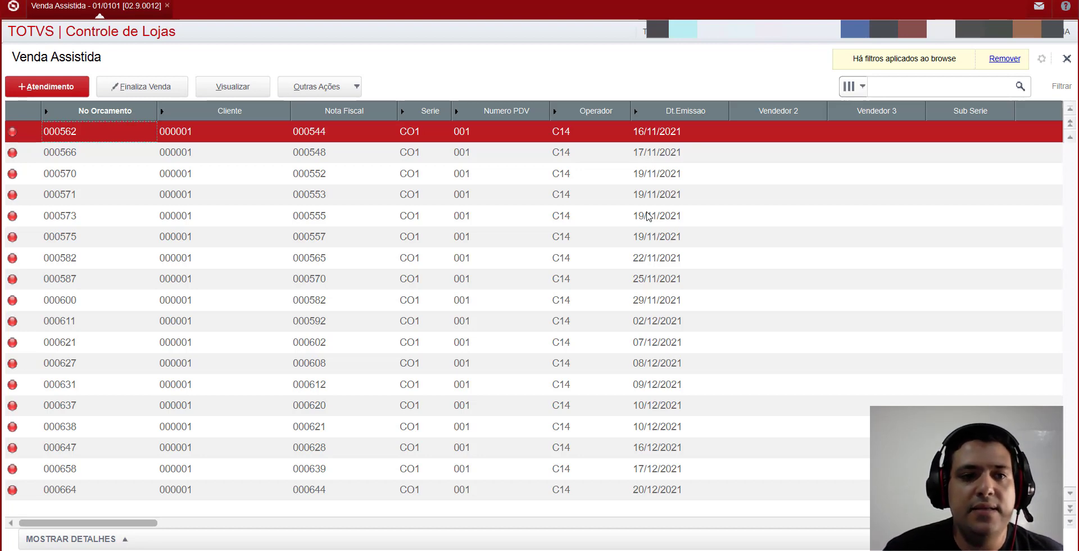
- Find the 09/02/2023 sale of series 99 and PDV 003 at the end of the sales list and copy it as a new budget
click(1071, 522)
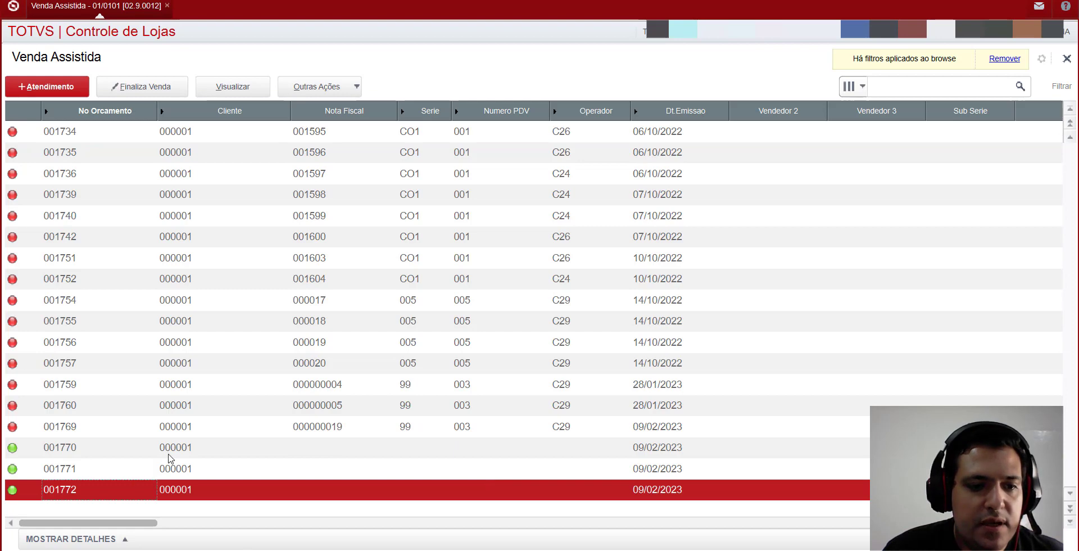
click(168, 455)
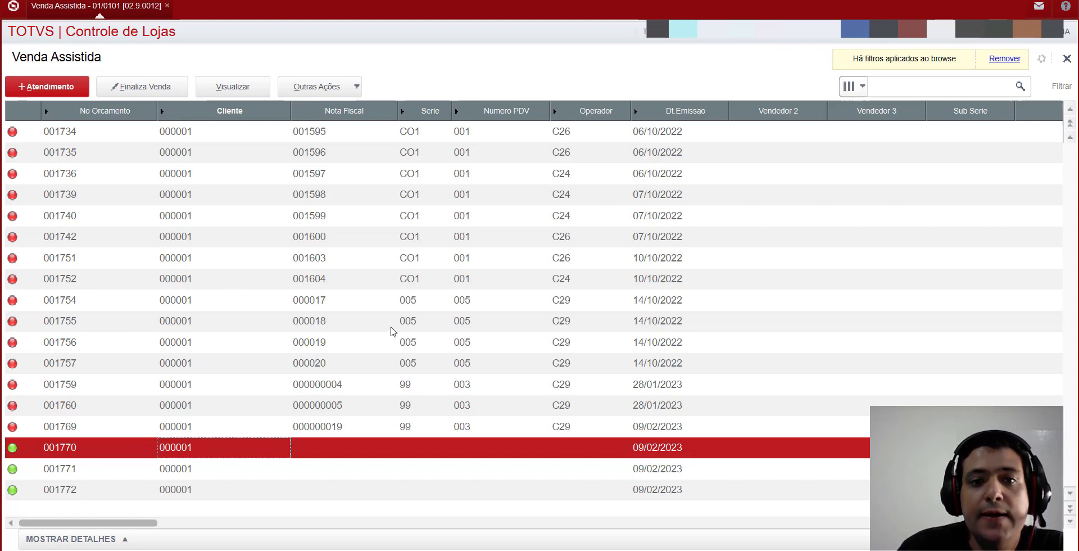
click(354, 402)
click(387, 426)
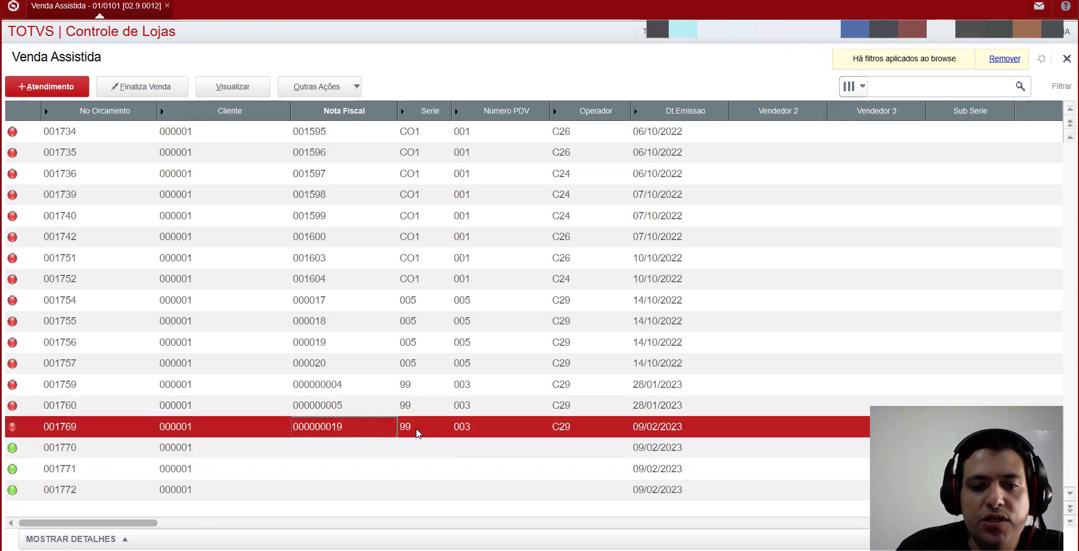
click(407, 406)
click(410, 431)
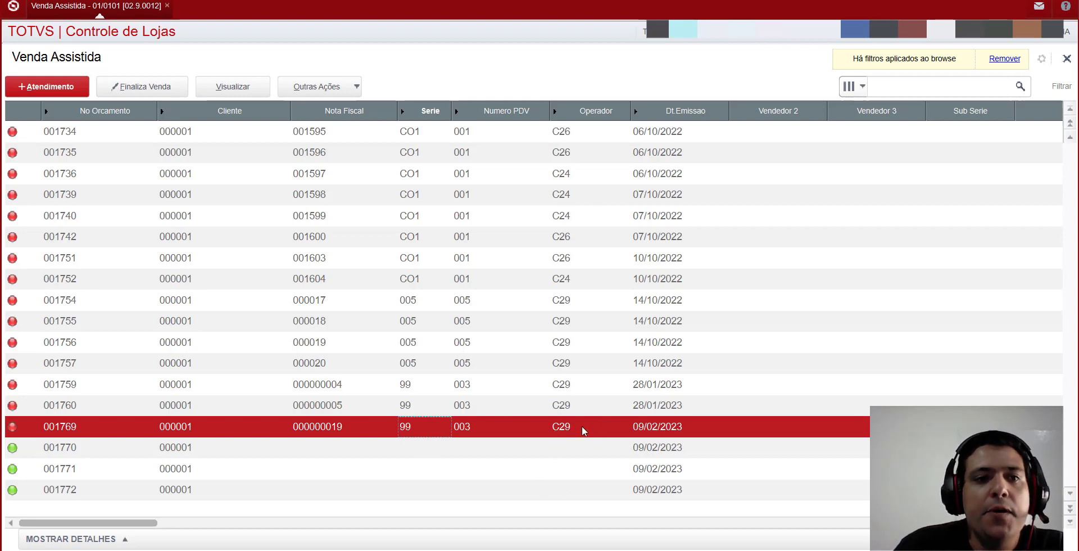
click(324, 89)
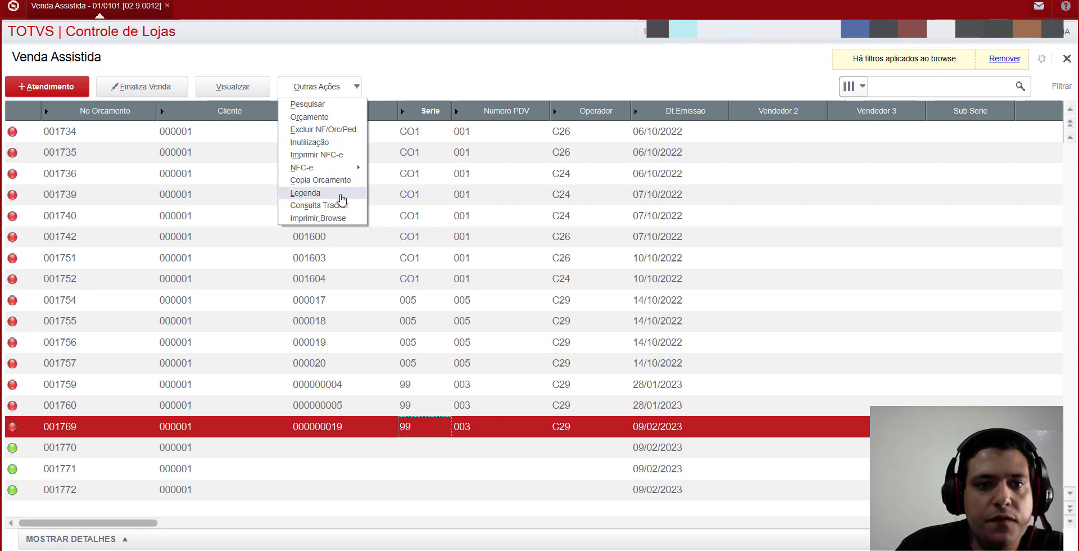
click(322, 180)
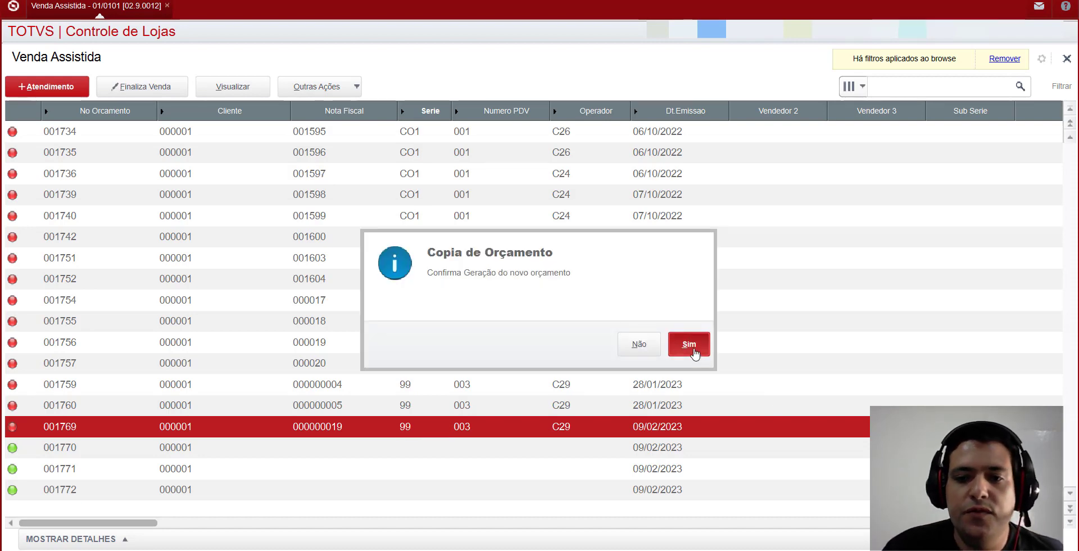
click(689, 345)
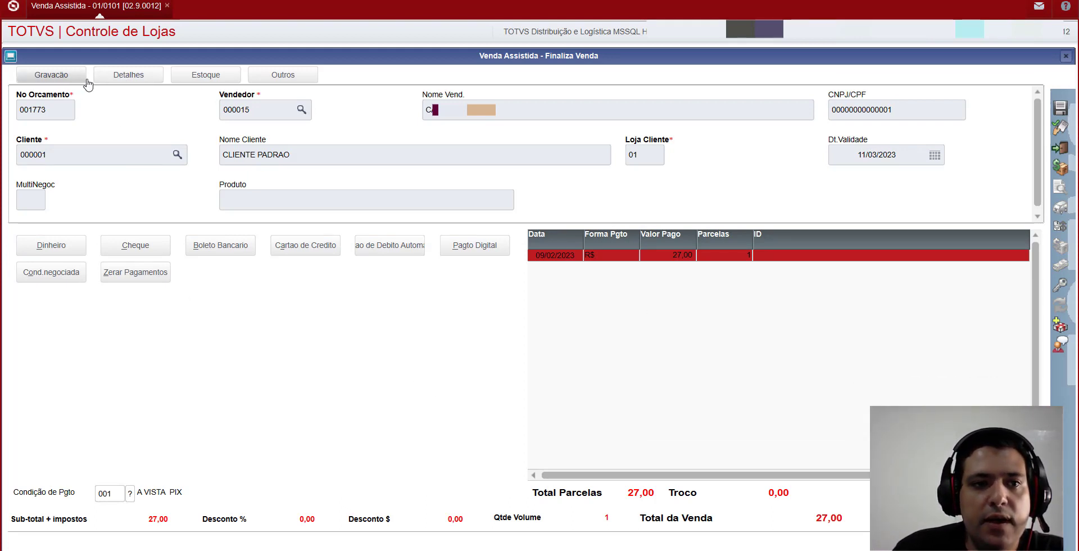
- Switch the copied budget from payment to its sale items and review the header and product line
click(128, 82)
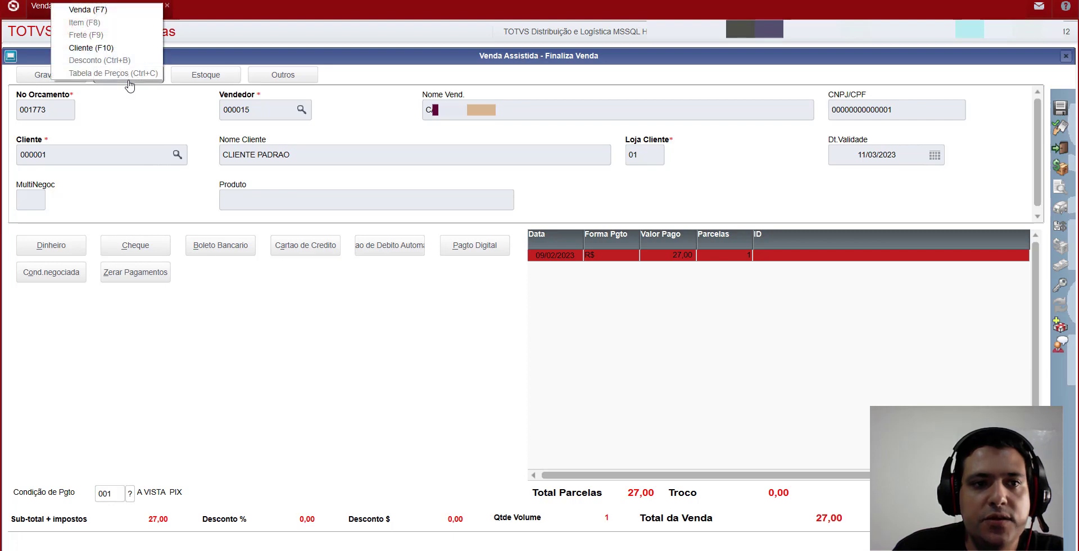
click(101, 14)
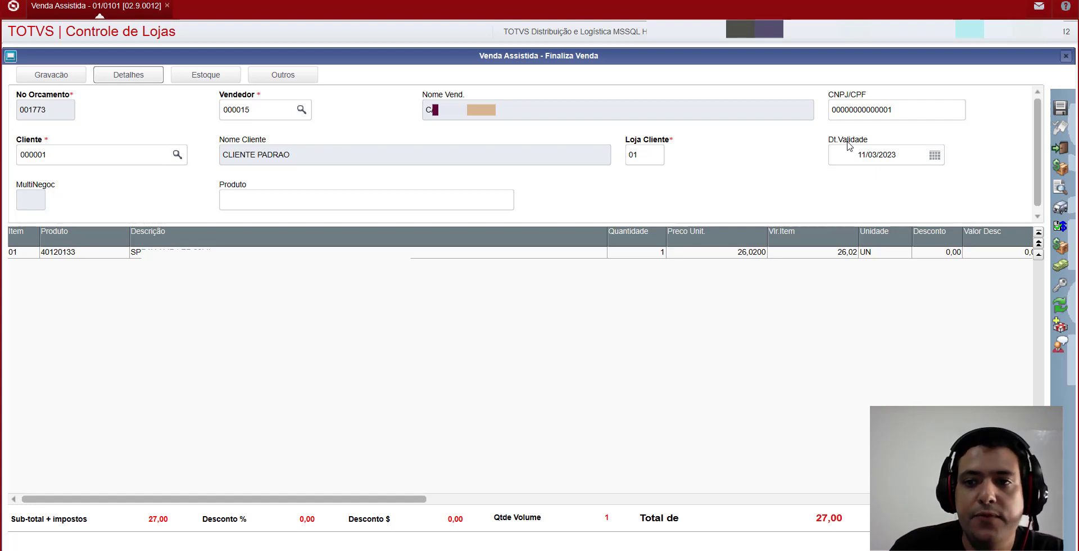
scroll(850, 146, down, 1)
scroll(850, 146, up, 1)
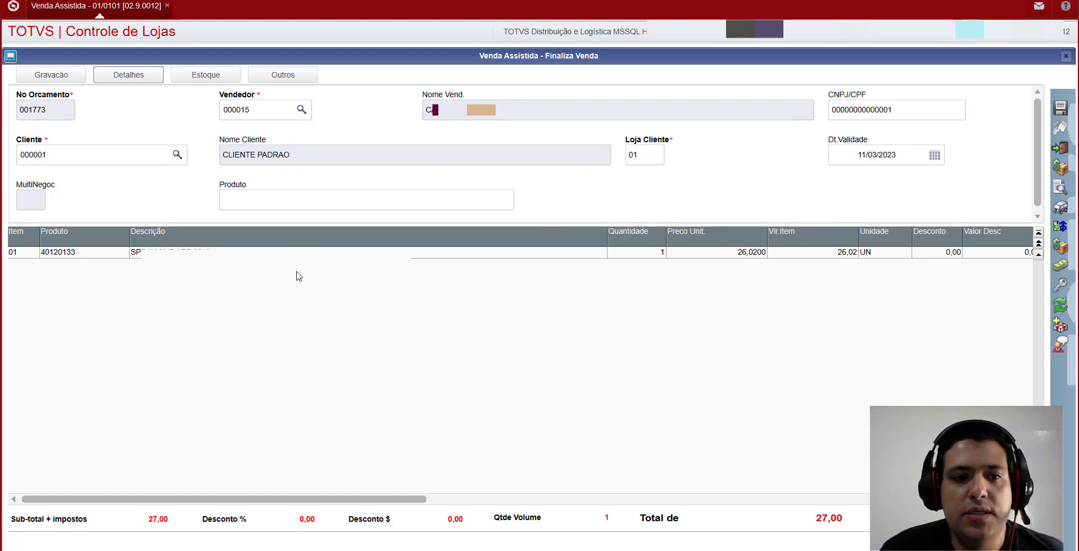
click(315, 204)
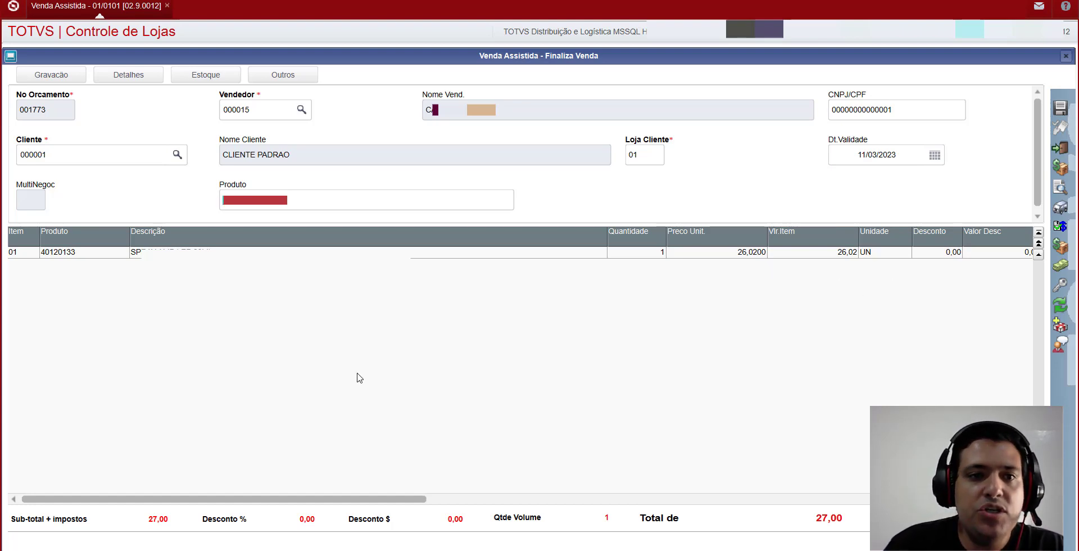
- Open the item details of product 40120133, review its warehouse, Tipo E/S and lot fields, and cancel
click(143, 79)
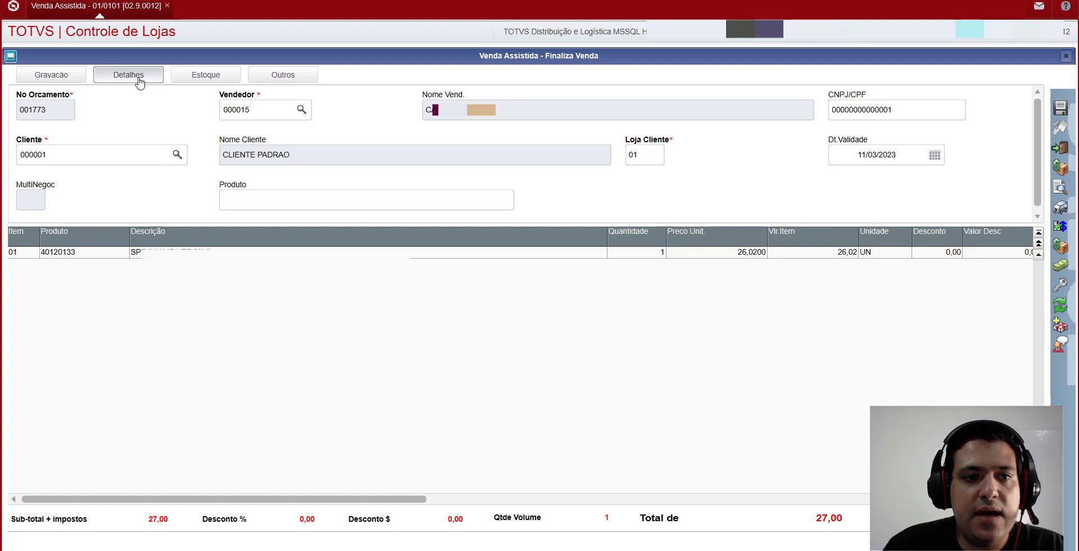
click(138, 75)
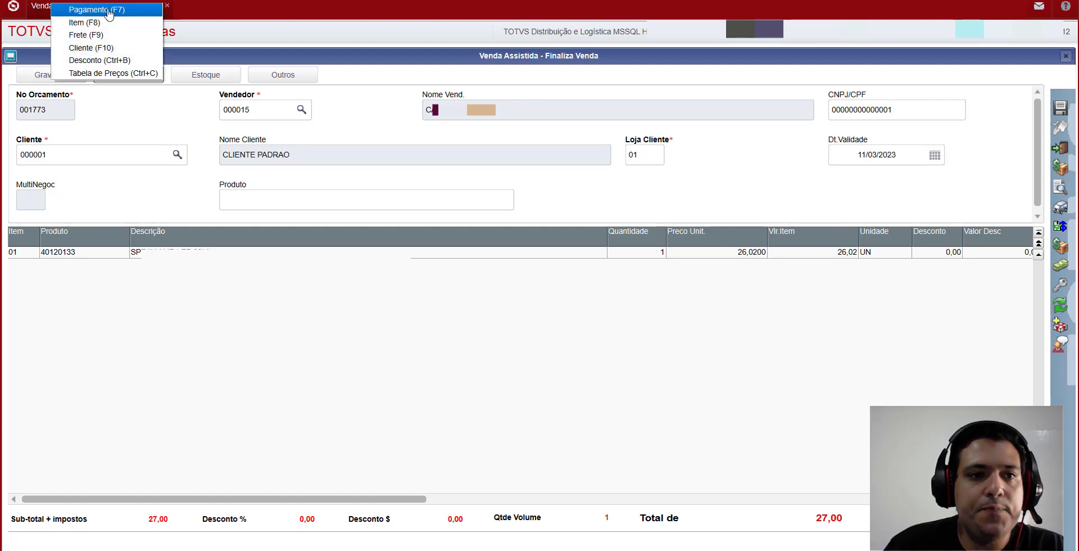
click(109, 25)
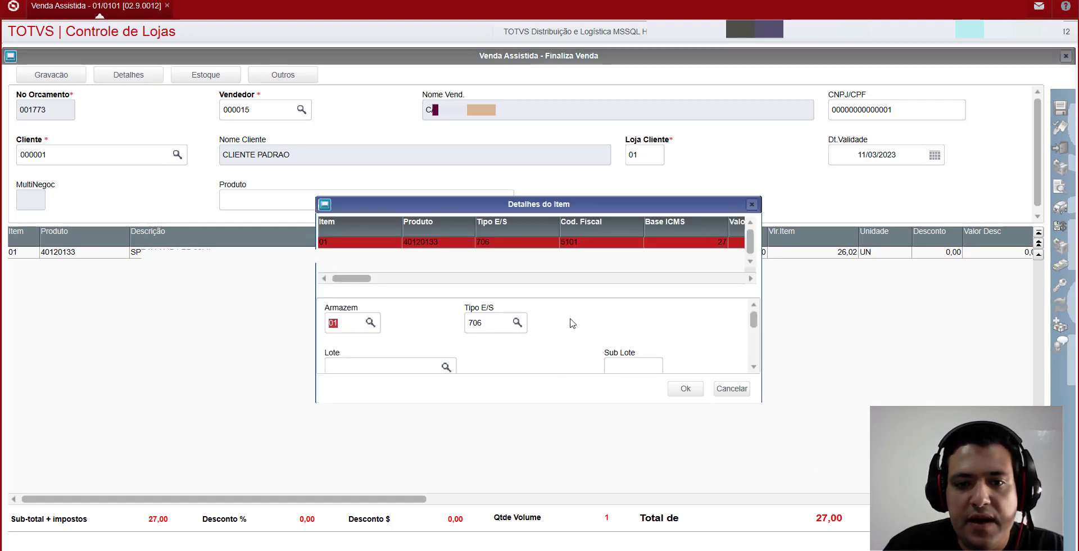
click(491, 323)
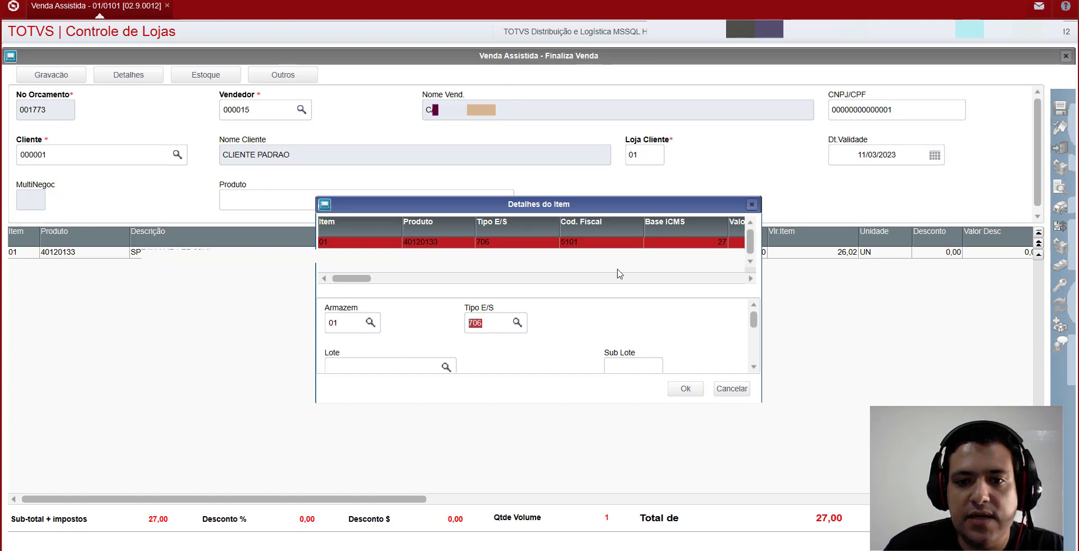
scroll(622, 320, down, 1)
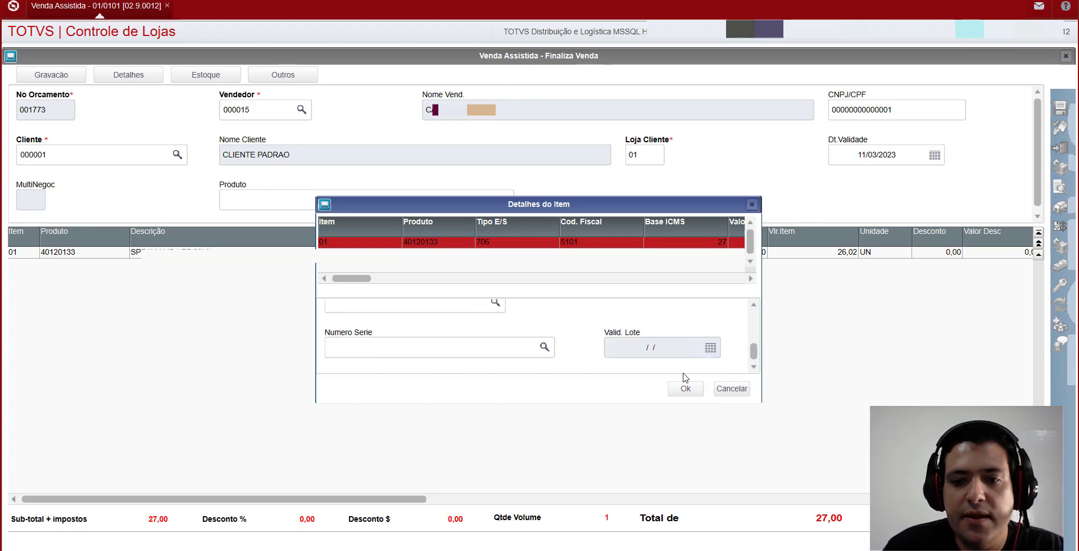
click(738, 393)
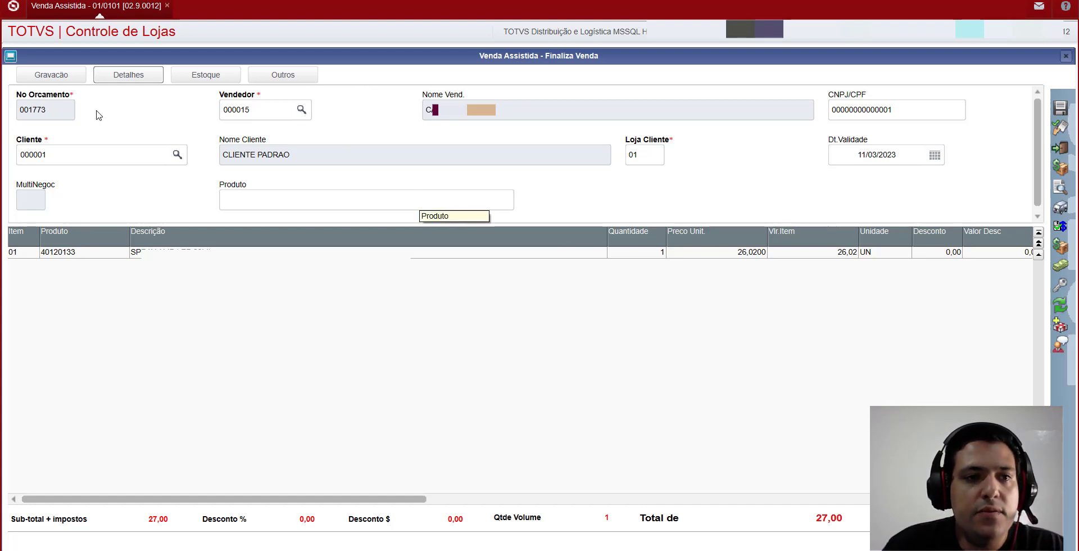
- Save the copied budget as a sale, declining to provide a CPF/CNPJ for printing
click(63, 78)
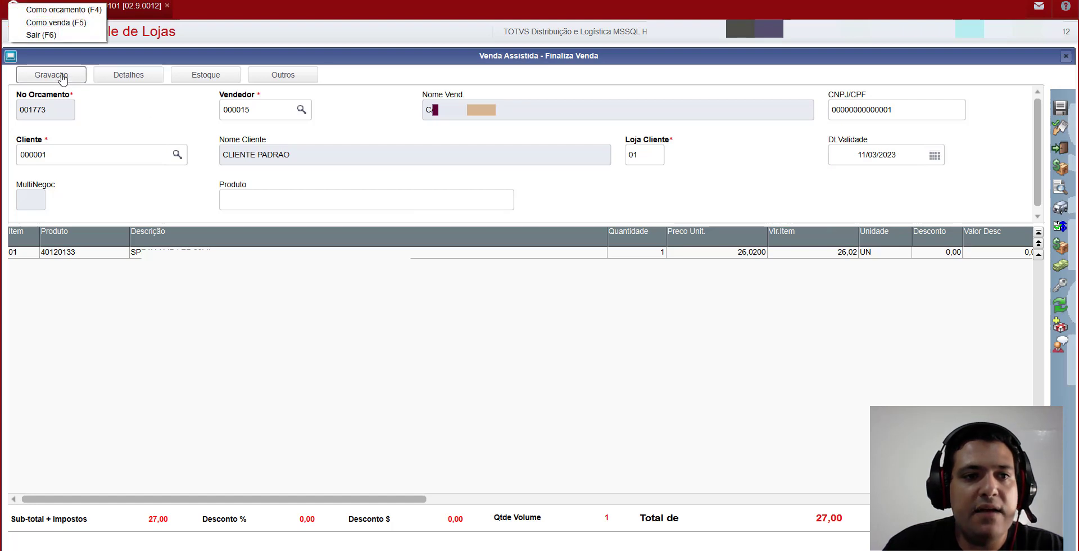
click(57, 22)
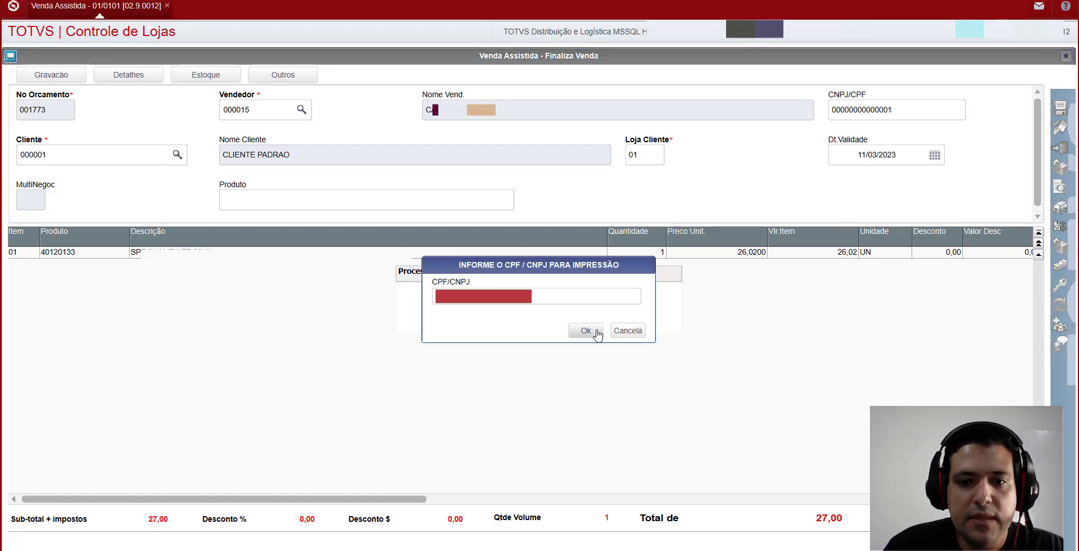
click(633, 332)
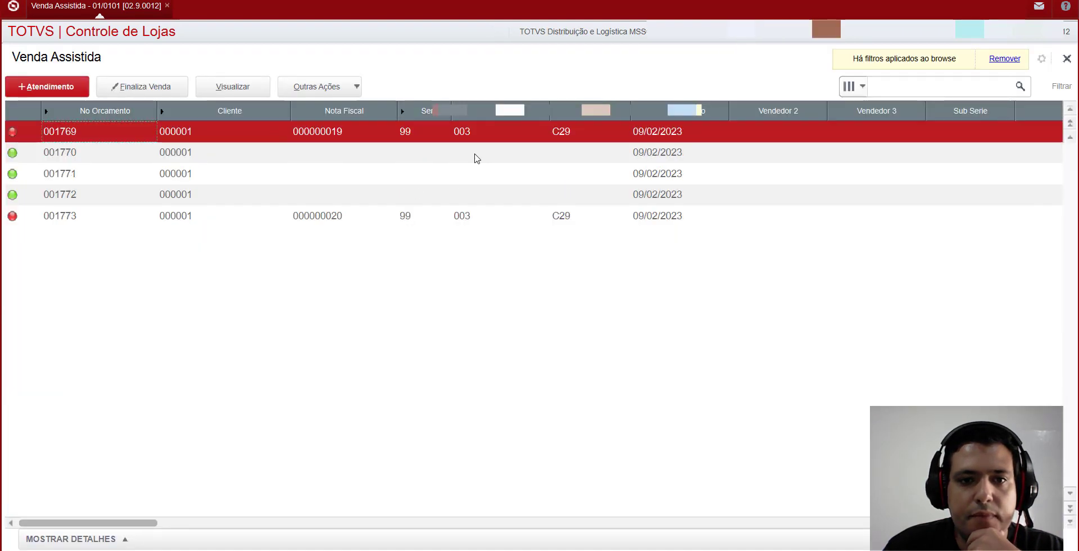
- Open the first open budget of 09/02/2023 in Finaliza Venda, review its sale items and return to payment
click(474, 154)
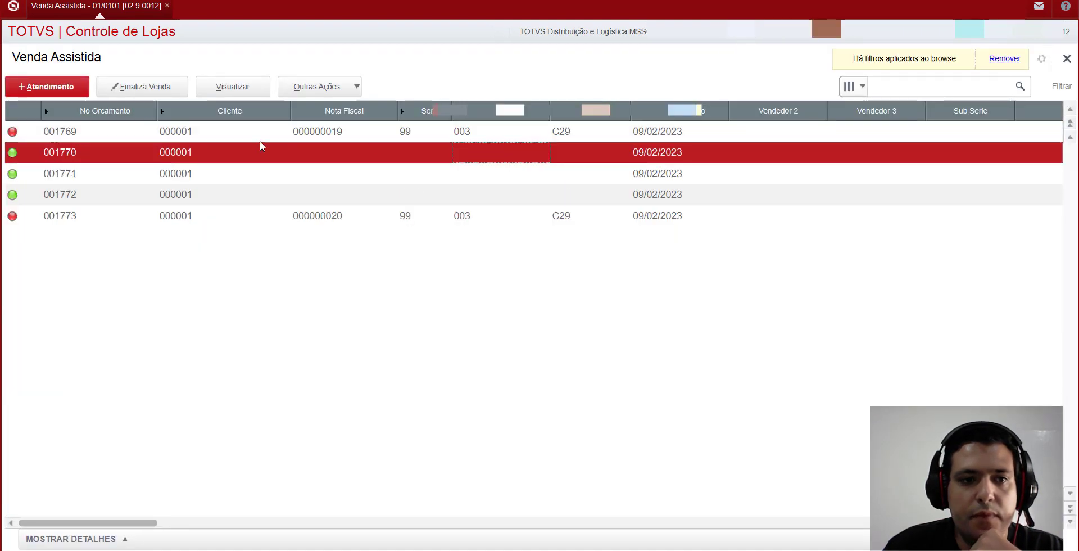
click(139, 87)
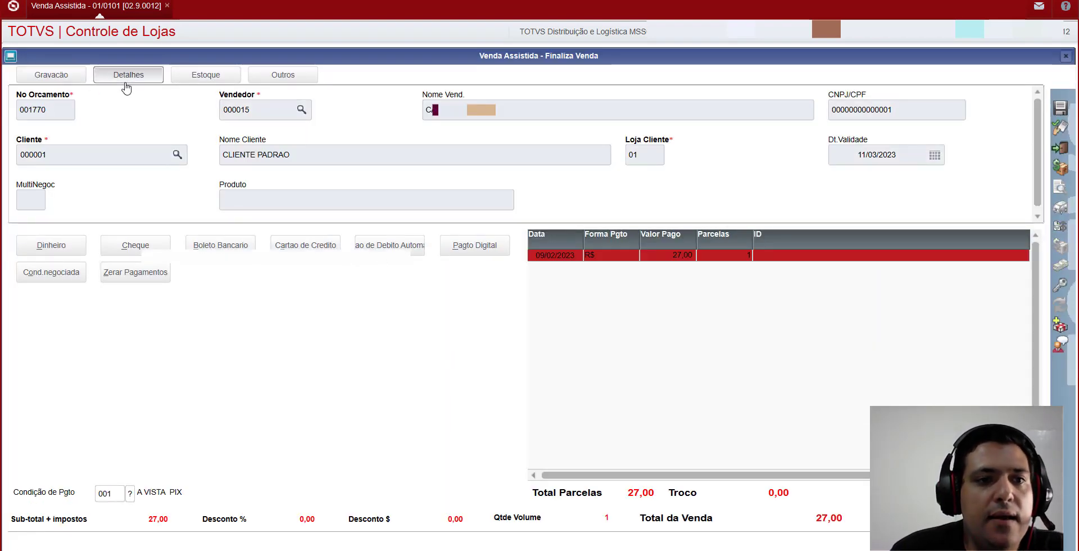
click(126, 88)
click(112, 9)
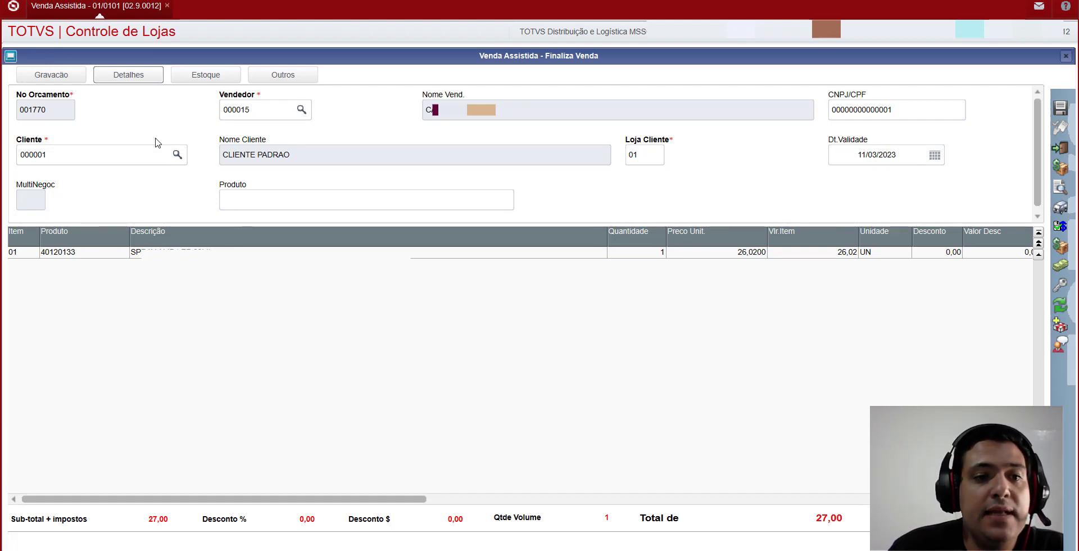
click(130, 76)
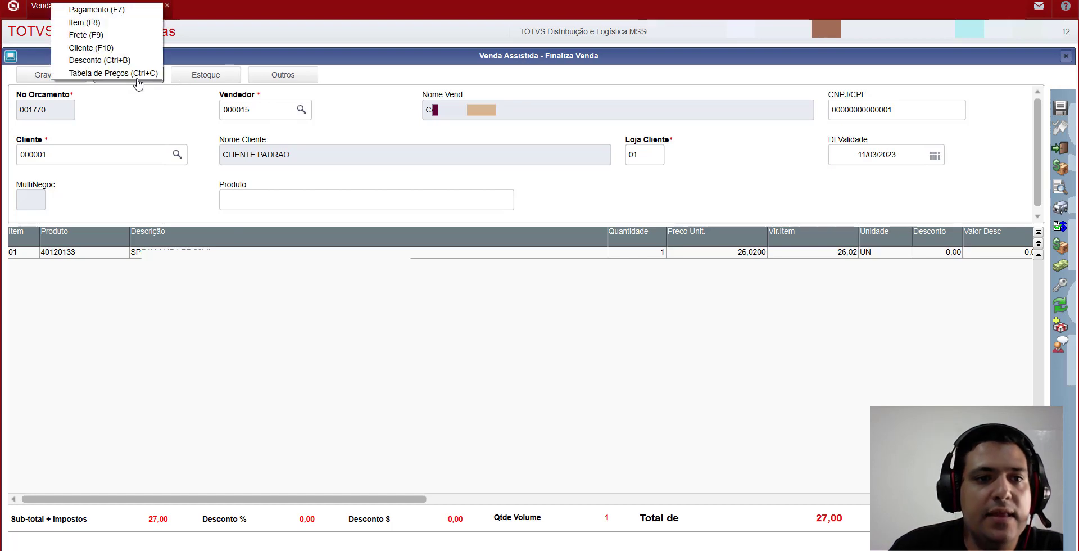
click(116, 10)
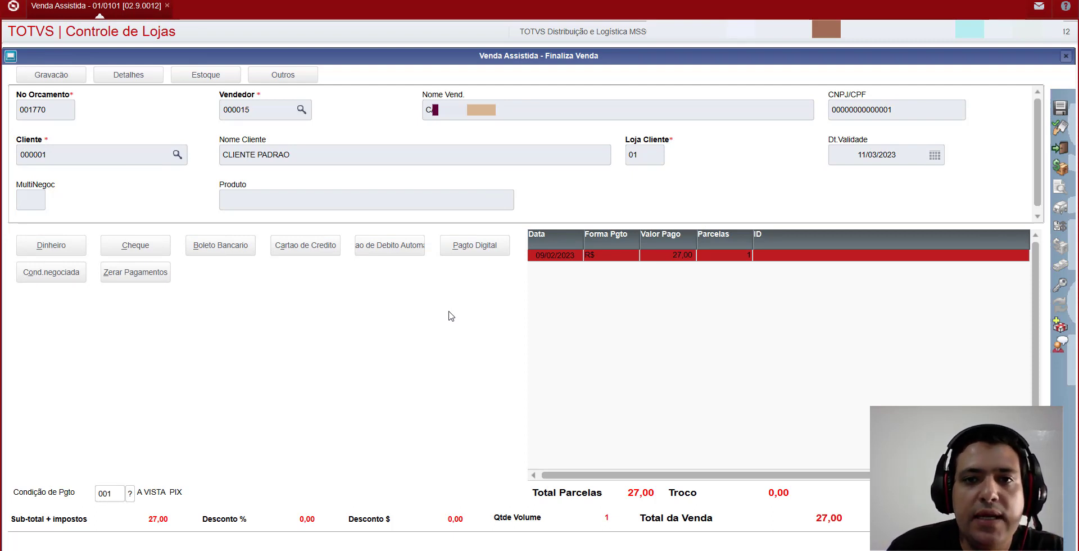
- Clear the budget's payments and add a cash payment (Dinheiro) of 27,00 dated 09/02/2023
click(141, 274)
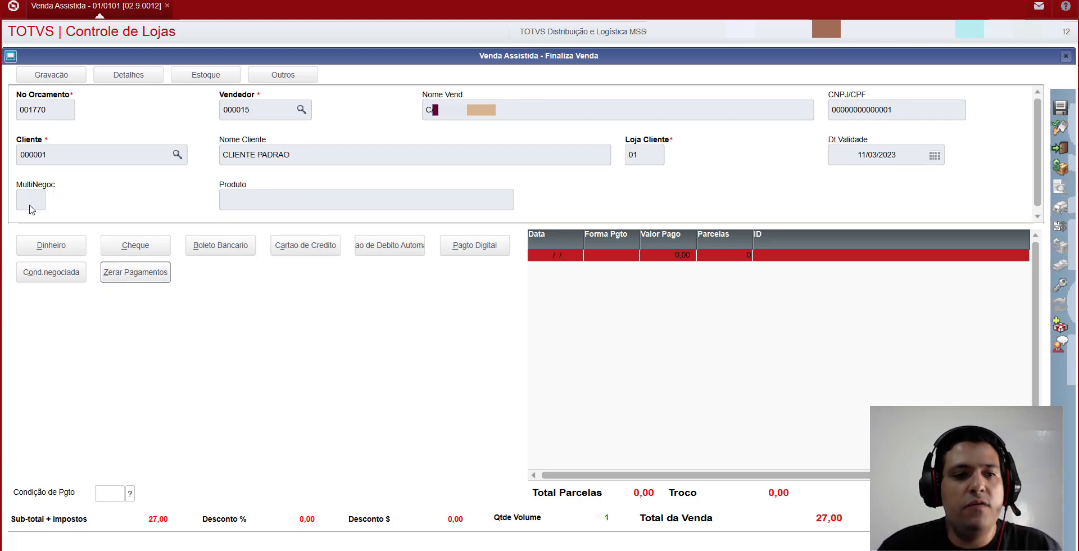
click(51, 245)
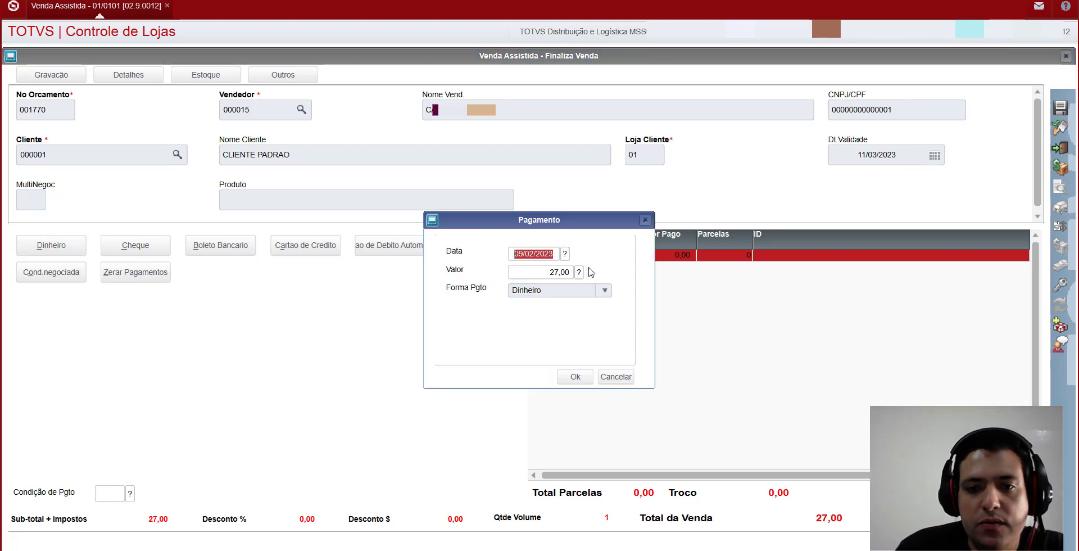
click(576, 377)
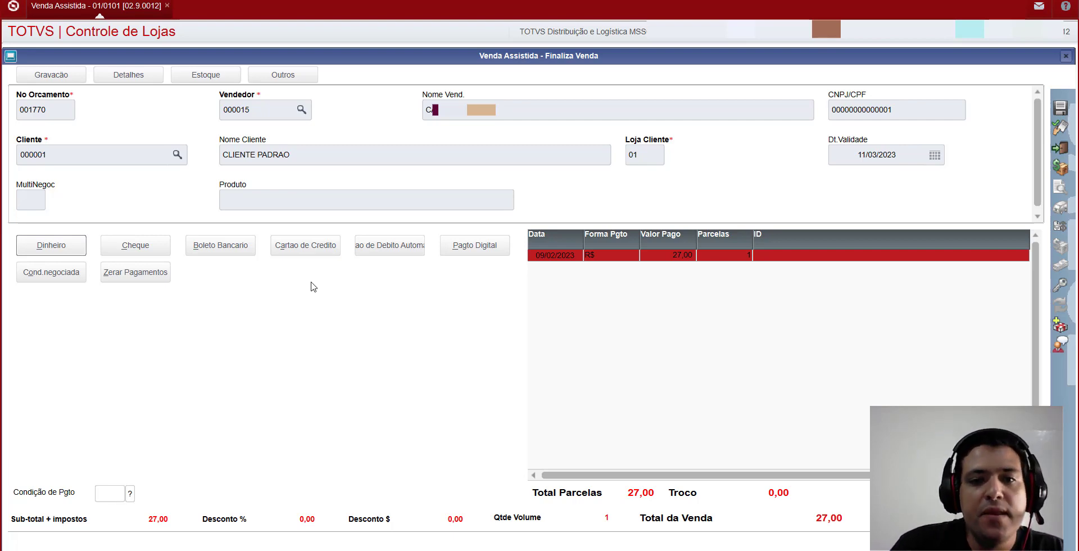
- Save the budget as a sale, accepting the CPF/CNPJ for printing, and check its Nota Fiscal in the sales list
click(44, 79)
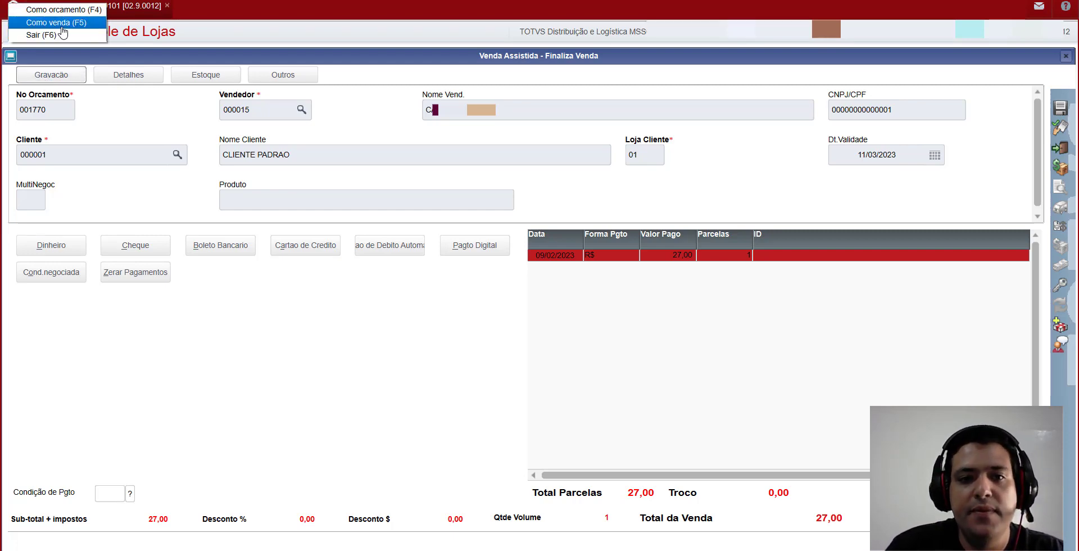
click(62, 26)
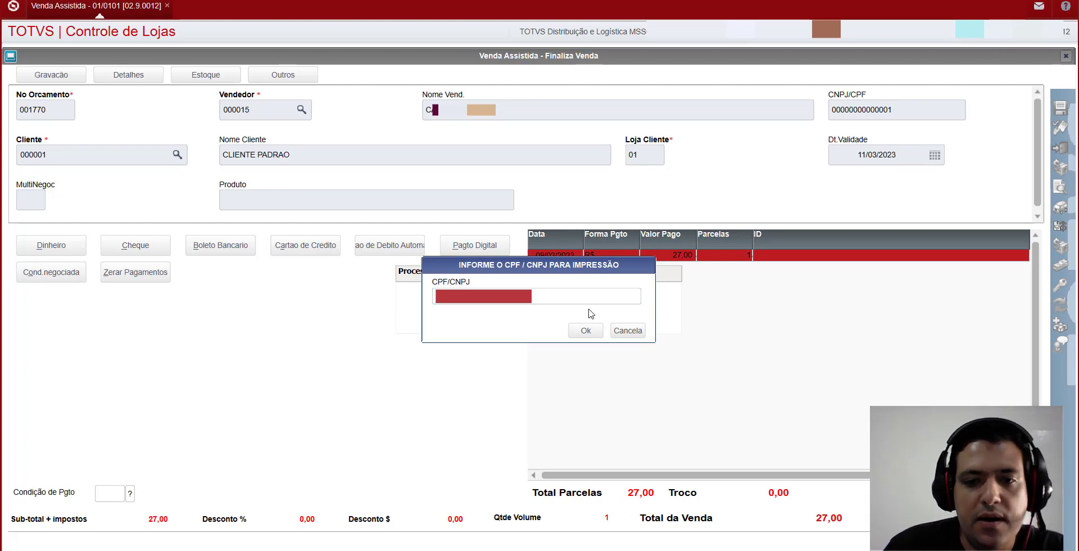
click(586, 332)
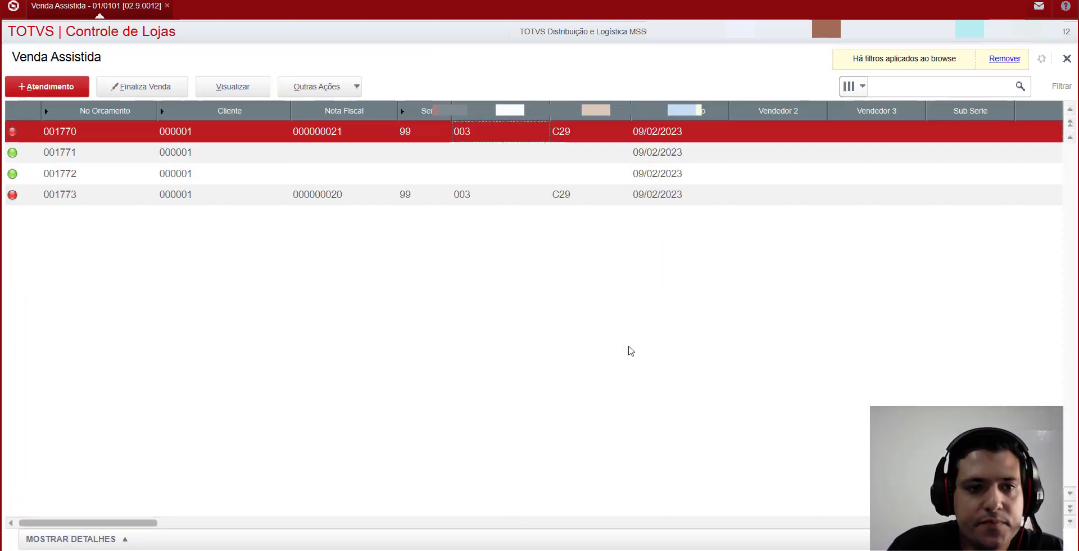
click(350, 137)
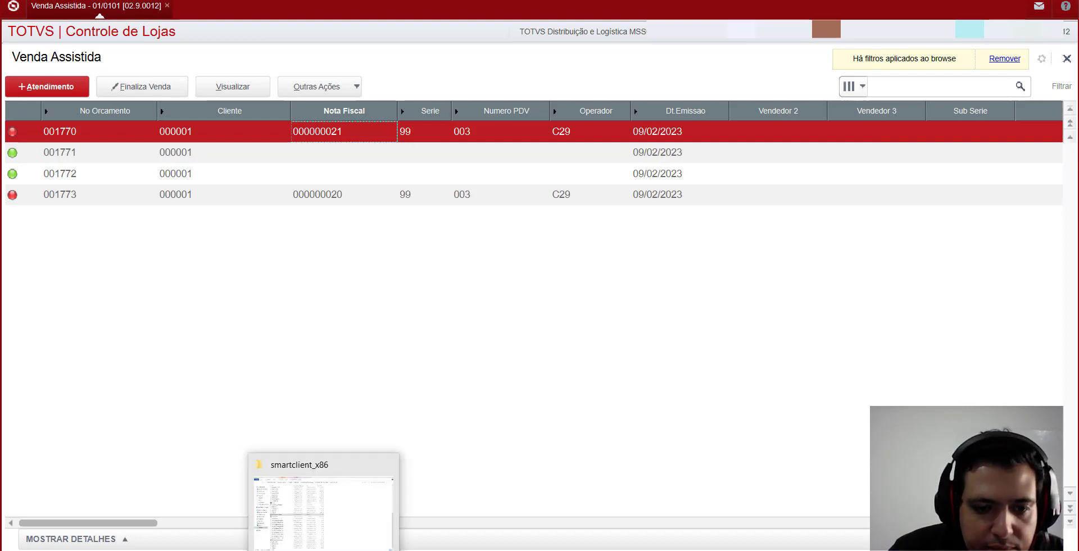
- Switch to the smartclient_x86 folder in File Explorer and open the sigaloja text document
click(317, 498)
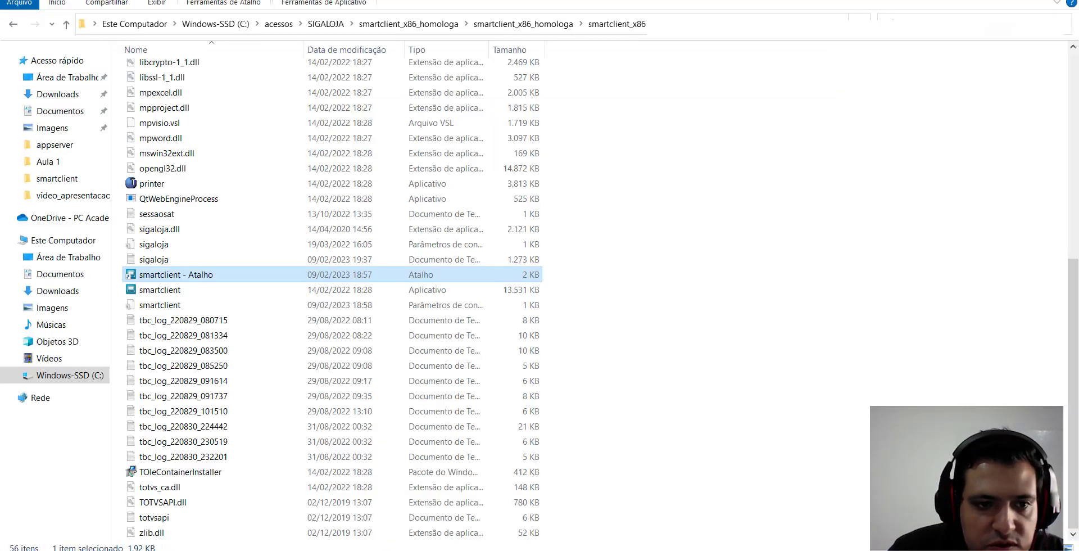
click(160, 260)
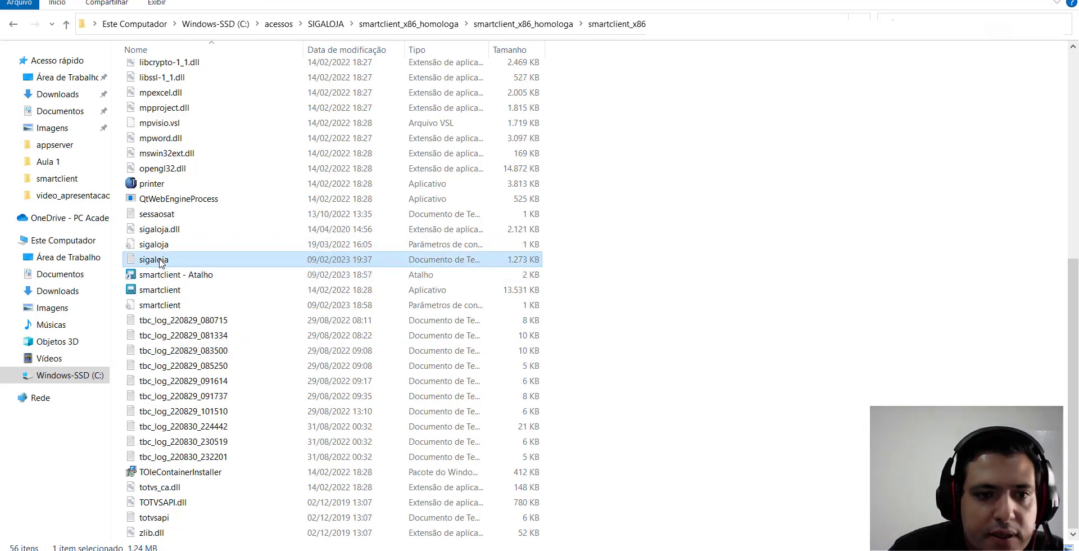
double_click(161, 262)
click(879, 77)
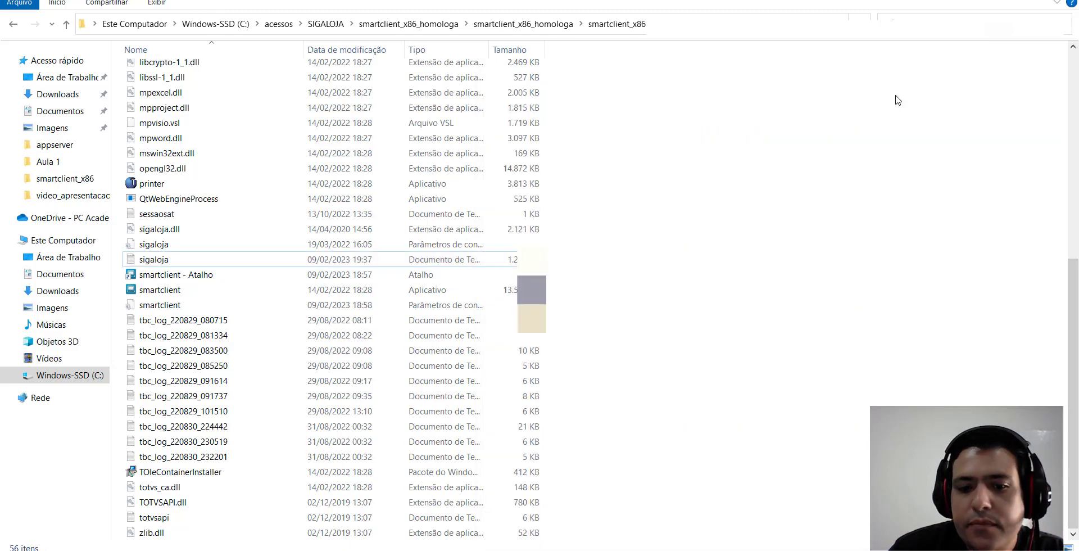
- Examine the latest NFC-e print entry at the end of the sigaloja log in a maximized window and close the document
click(579, 466)
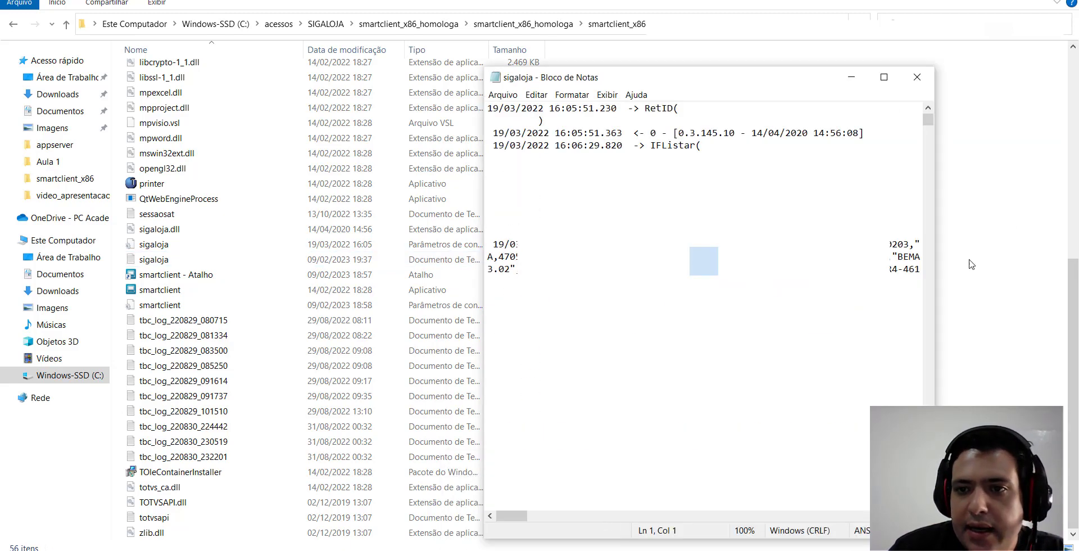
key(super+Up)
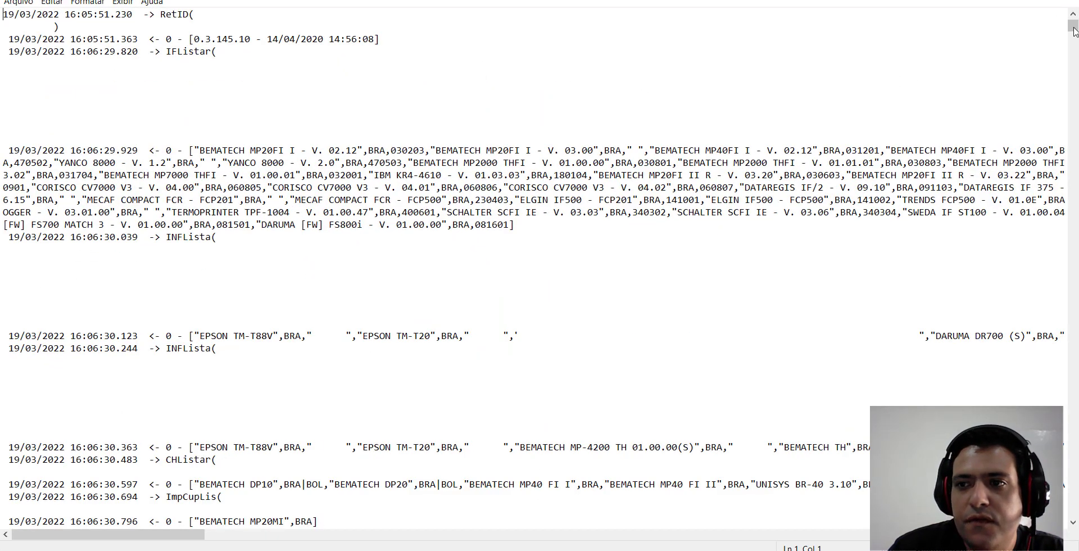
drag(1074, 51, 1070, 528)
key(ctrl+Home)
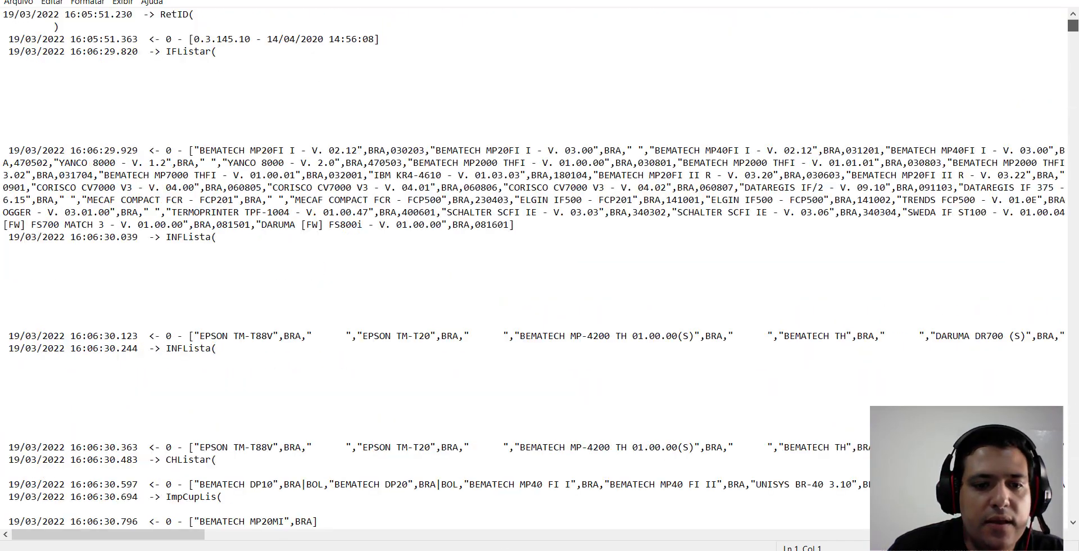
scroll(1060, 361, down, 3)
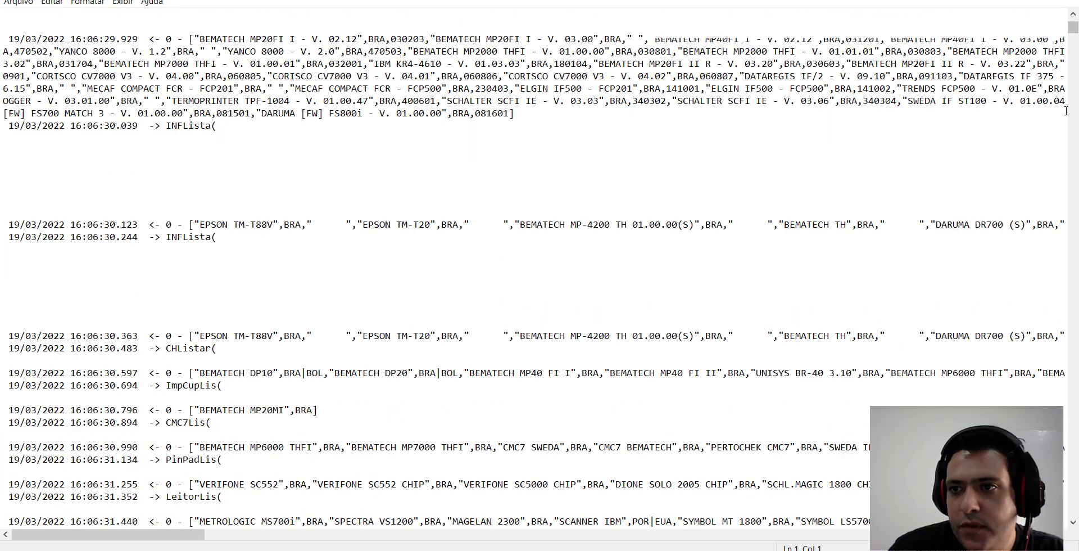
drag(1073, 27, 1073, 517)
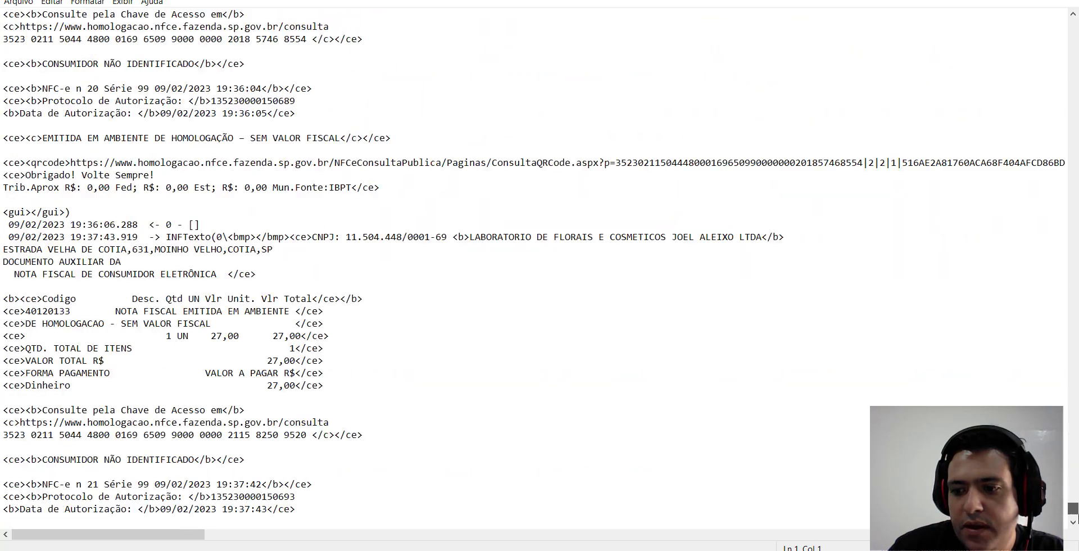
scroll(1075, 518, down, 3)
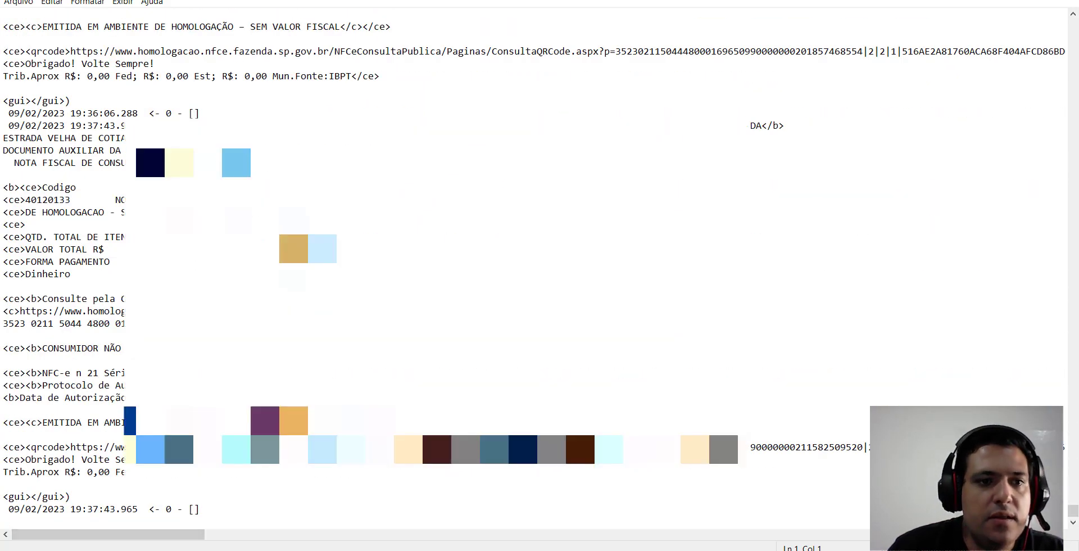
double_click(115, 201)
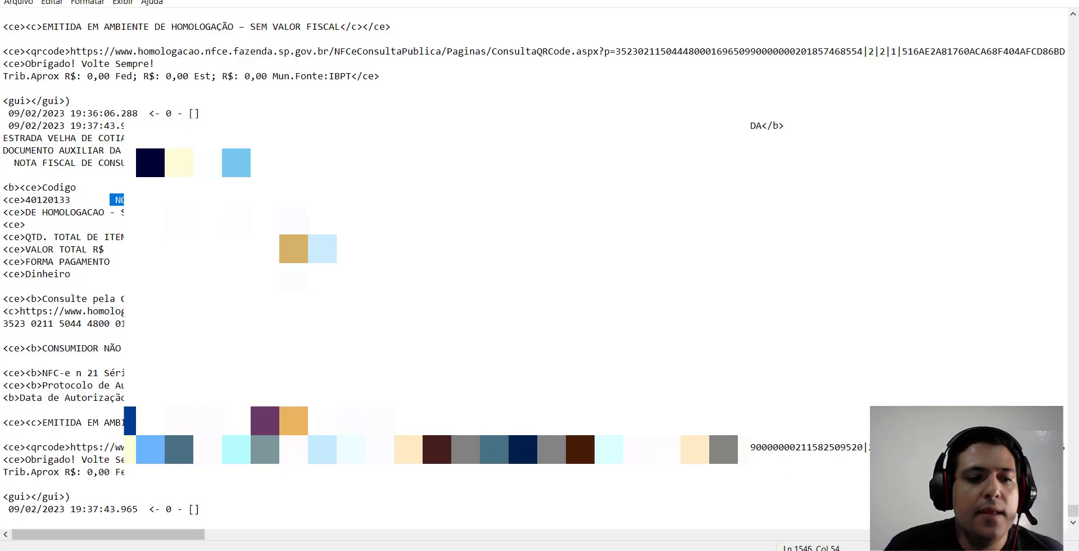
scroll(534, 270, up, 2)
scroll(534, 269, down, 2)
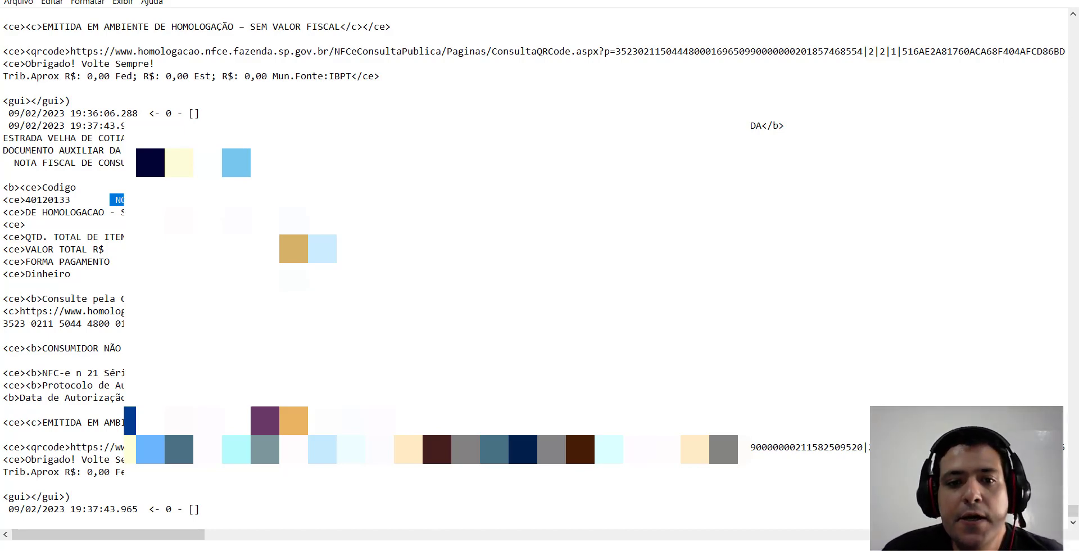
key(alt+F4)
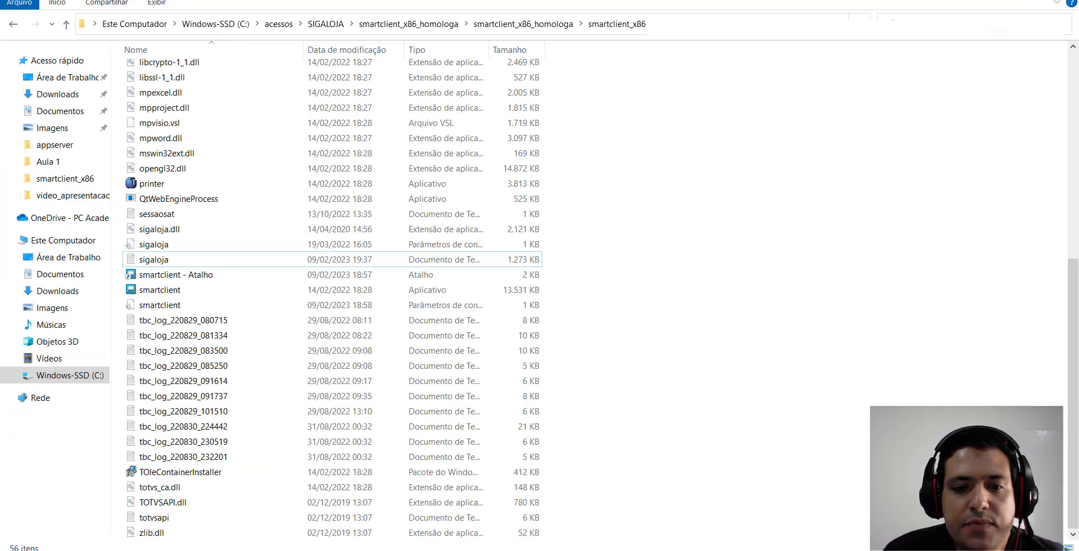
- Return to Venda Assistida, try to open the NFC-e Eventos routine, read the error details and dismiss them
mouse_move(430, 548)
click(500, 521)
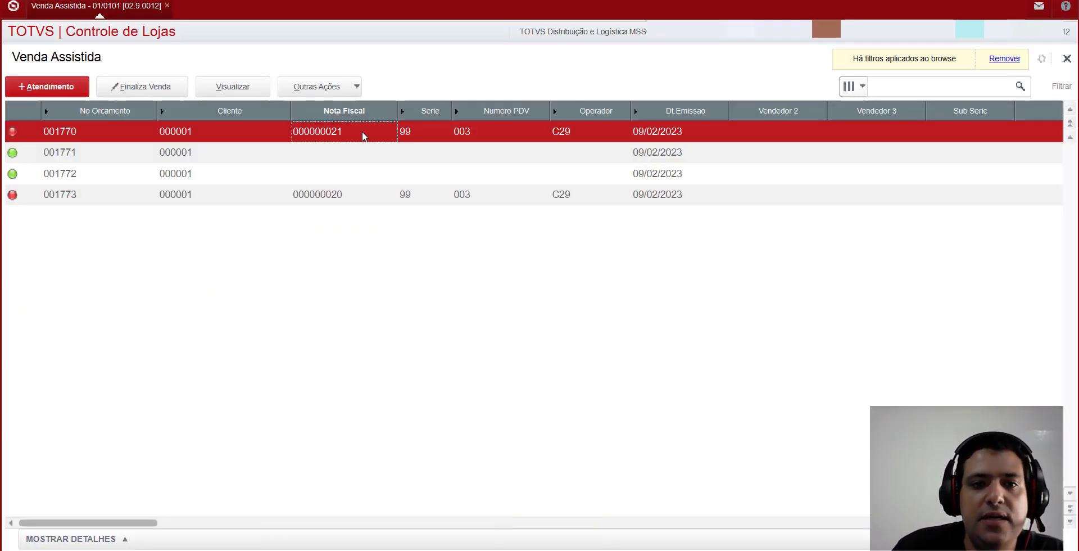
click(340, 88)
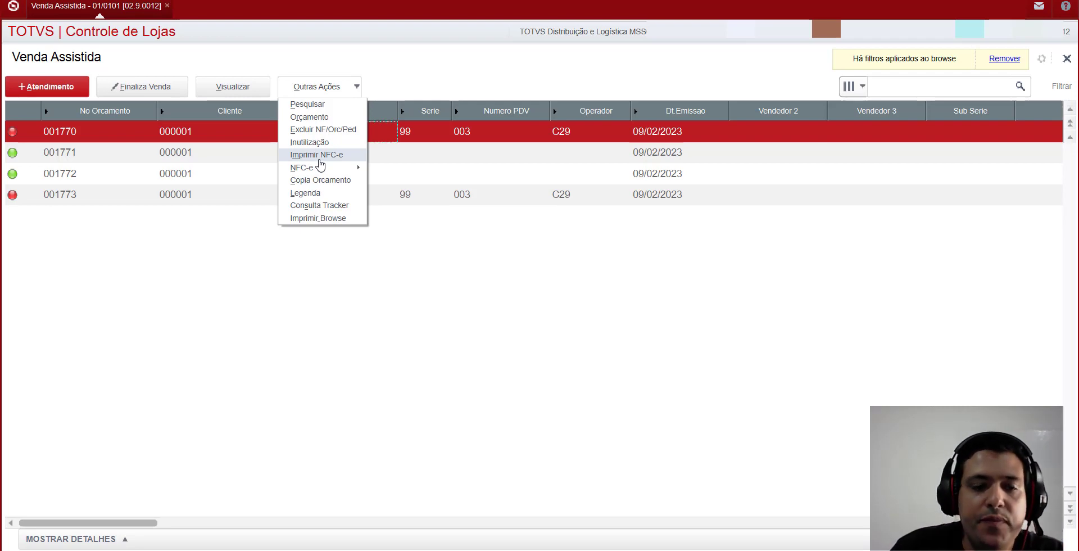
mouse_move(317, 170)
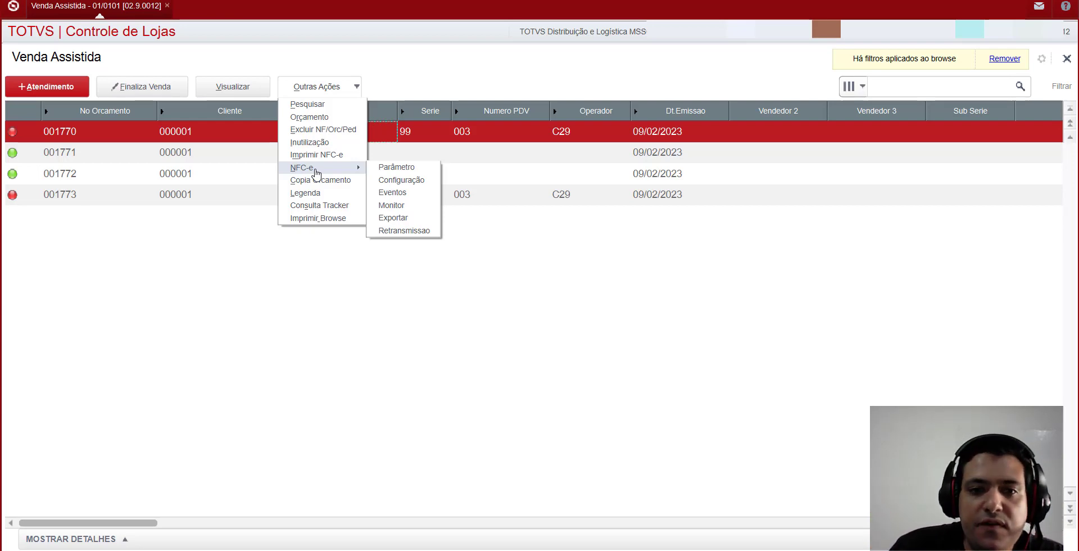
click(387, 194)
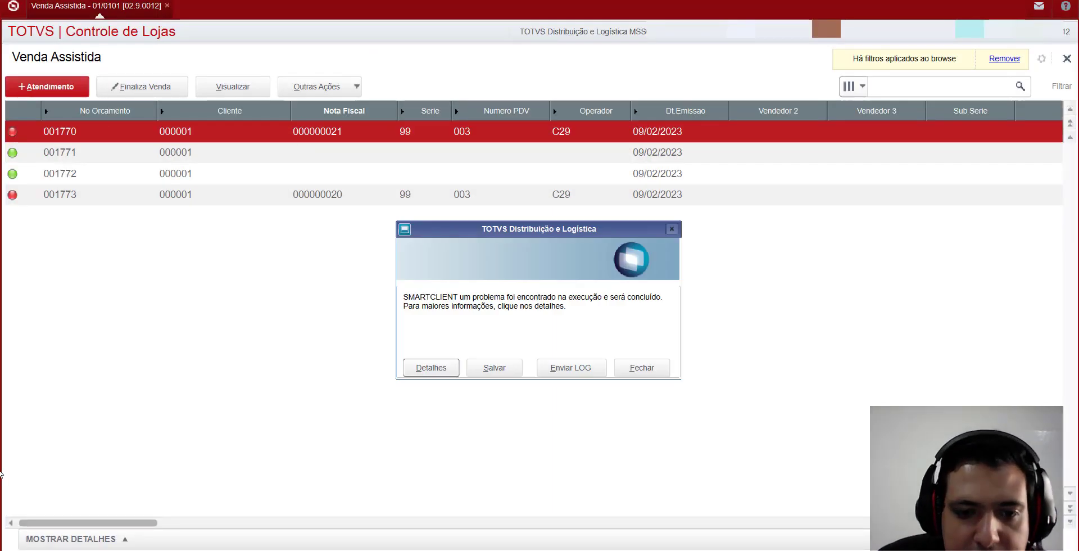
click(416, 368)
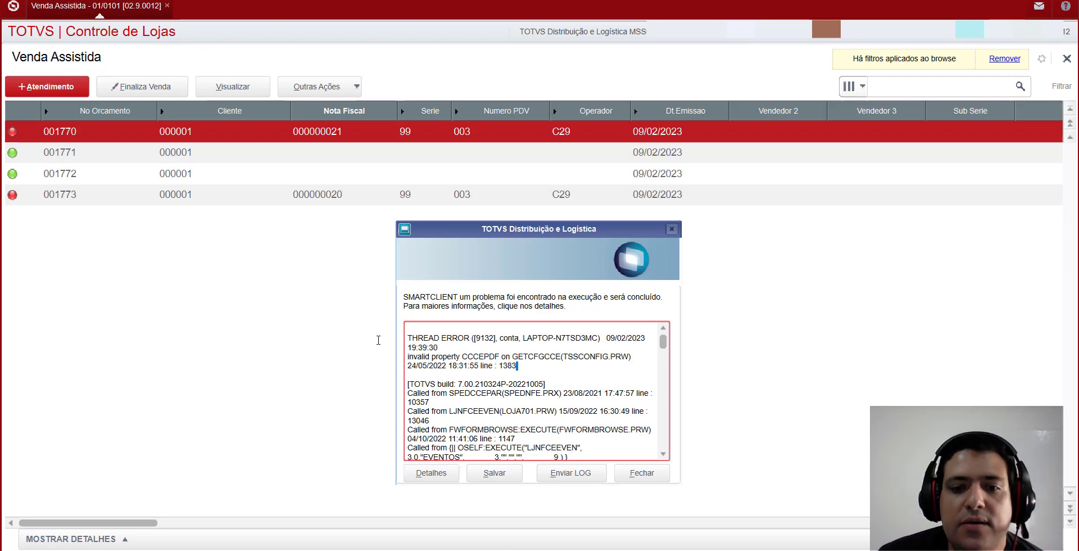
drag(518, 366, 408, 328)
click(667, 478)
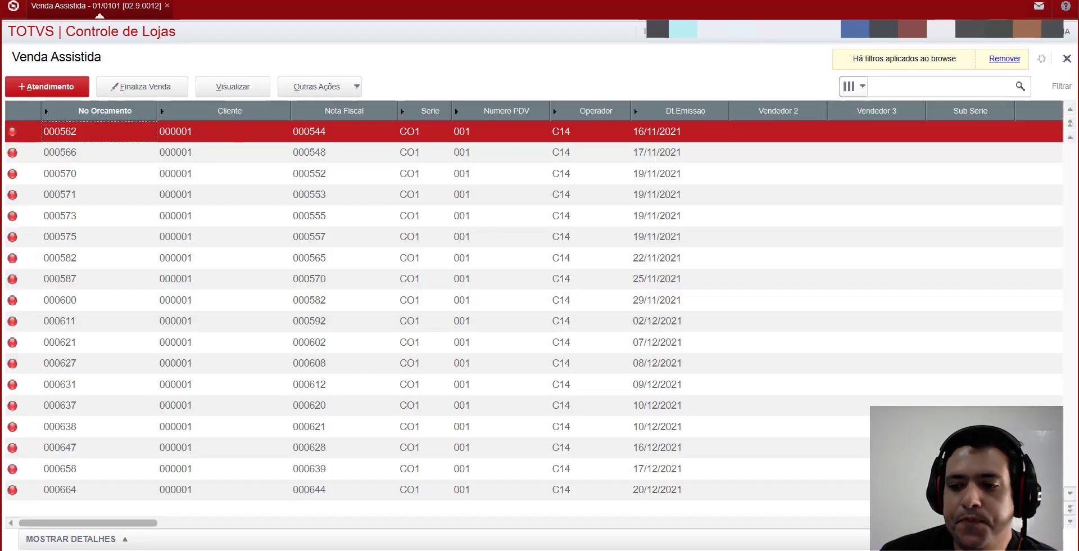
- Go to the last sale in the list and view the NFC-e Parâmetro settings, leaving them without saving
click(1072, 522)
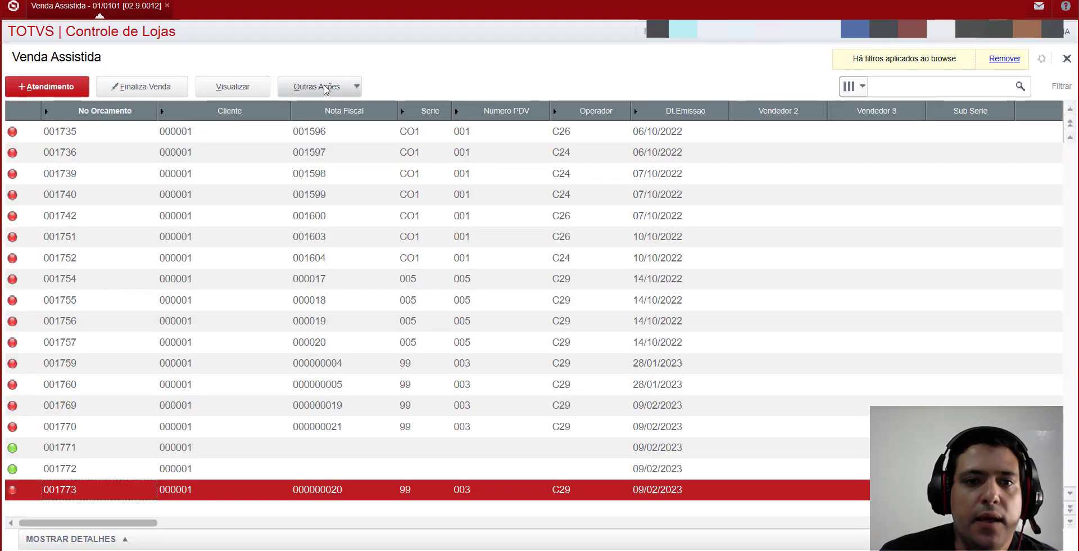
click(337, 86)
mouse_move(353, 168)
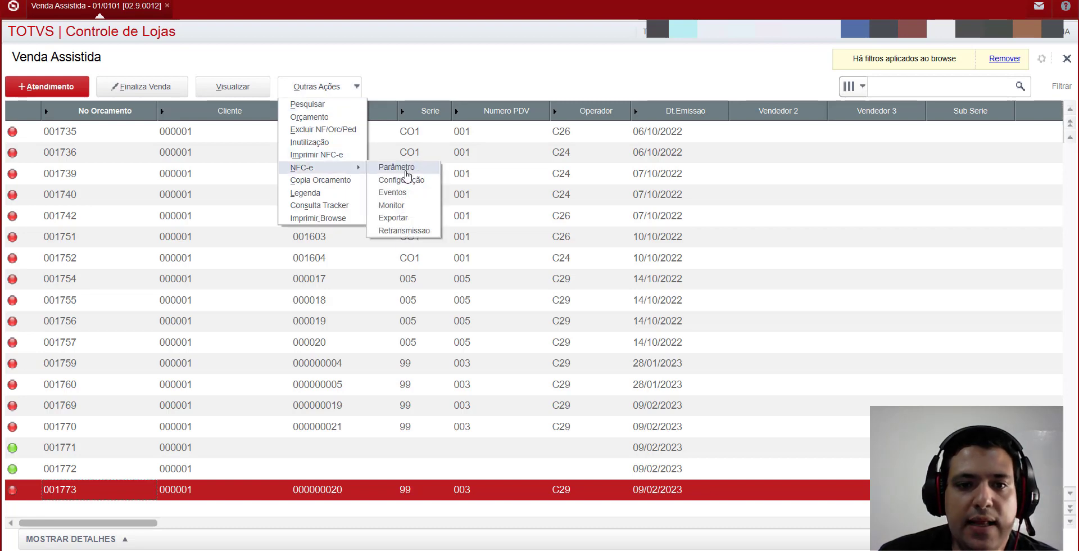
click(391, 163)
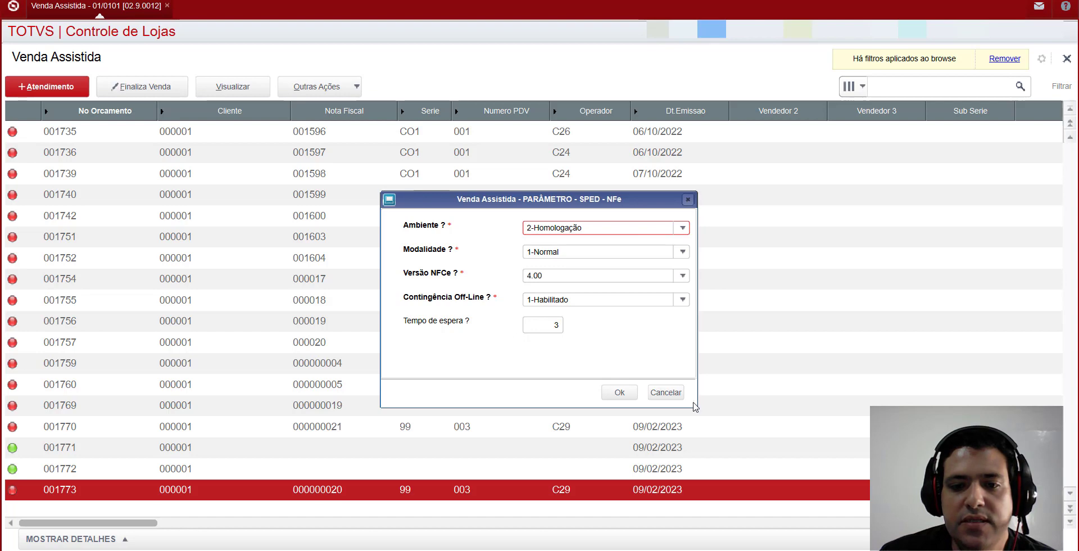
click(669, 393)
- Query the NFC-e Monitor for series 99 with initial and final nota fiscal 000000020, and close its result
click(345, 89)
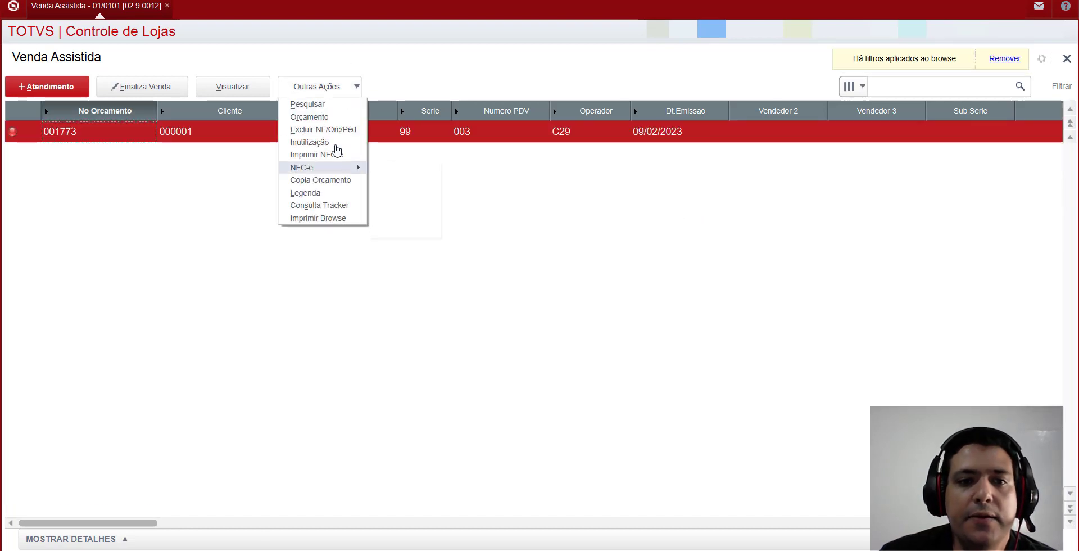
mouse_move(331, 168)
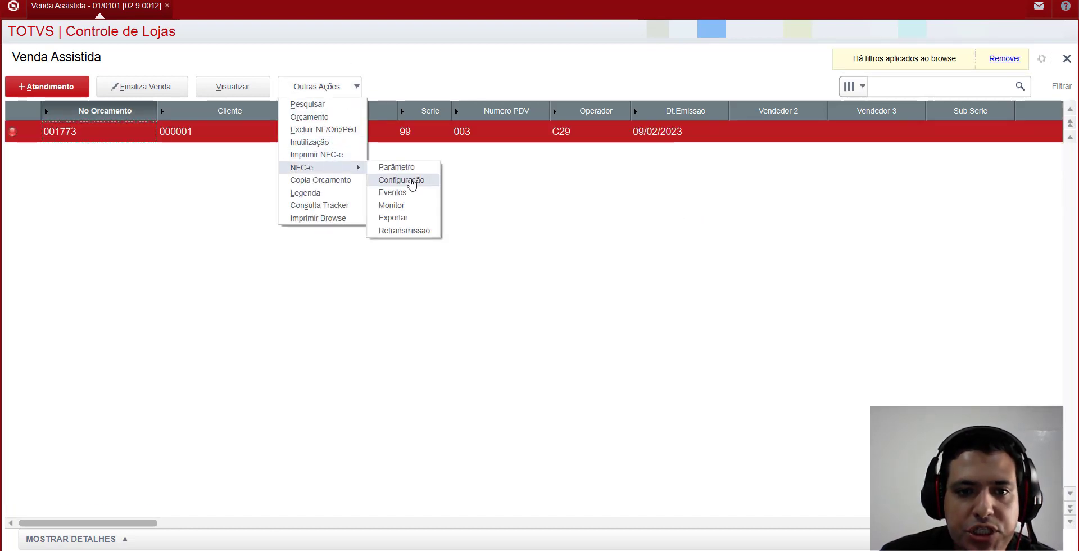
click(411, 209)
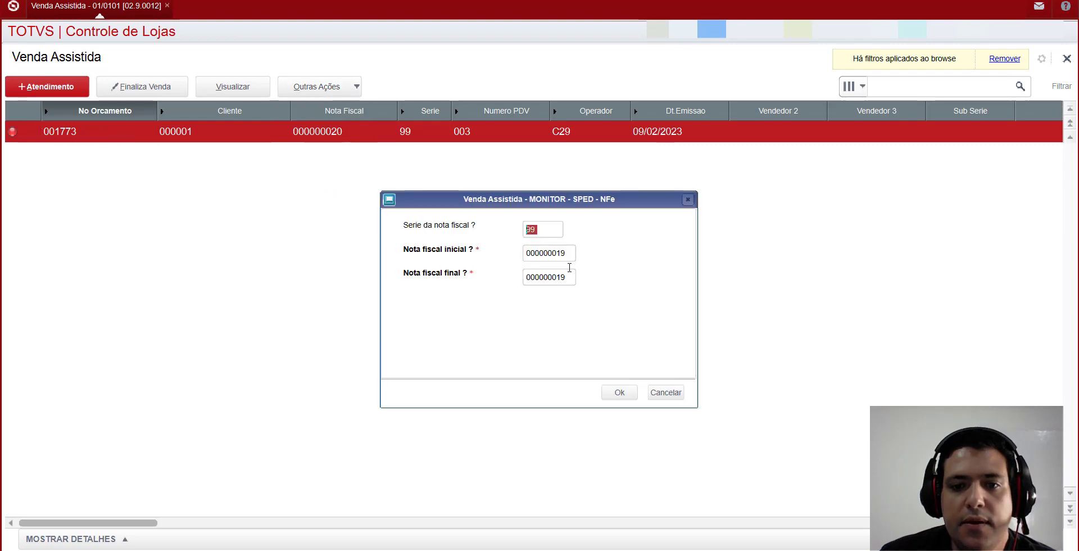
click(555, 254)
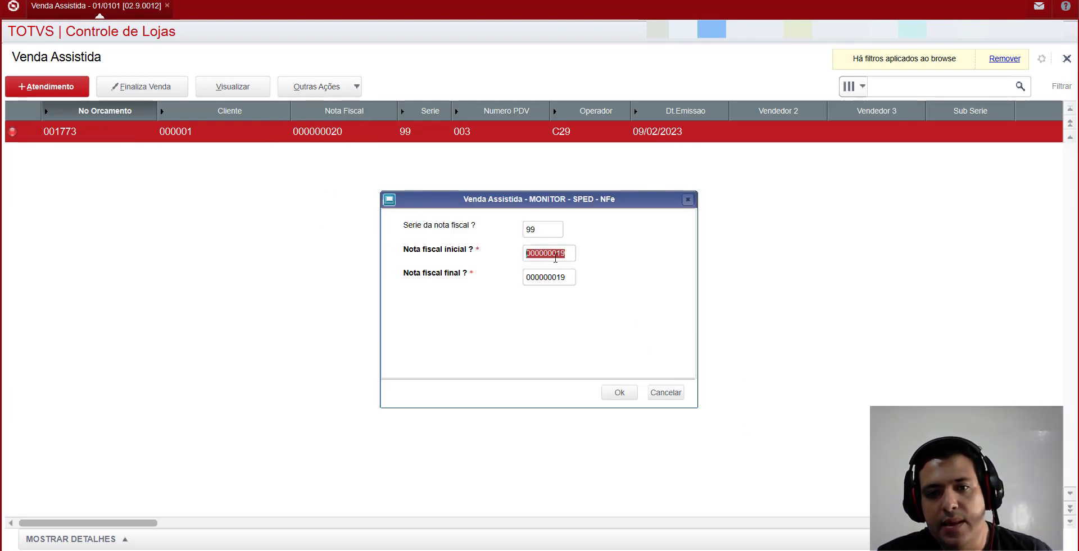
key(shift+End)
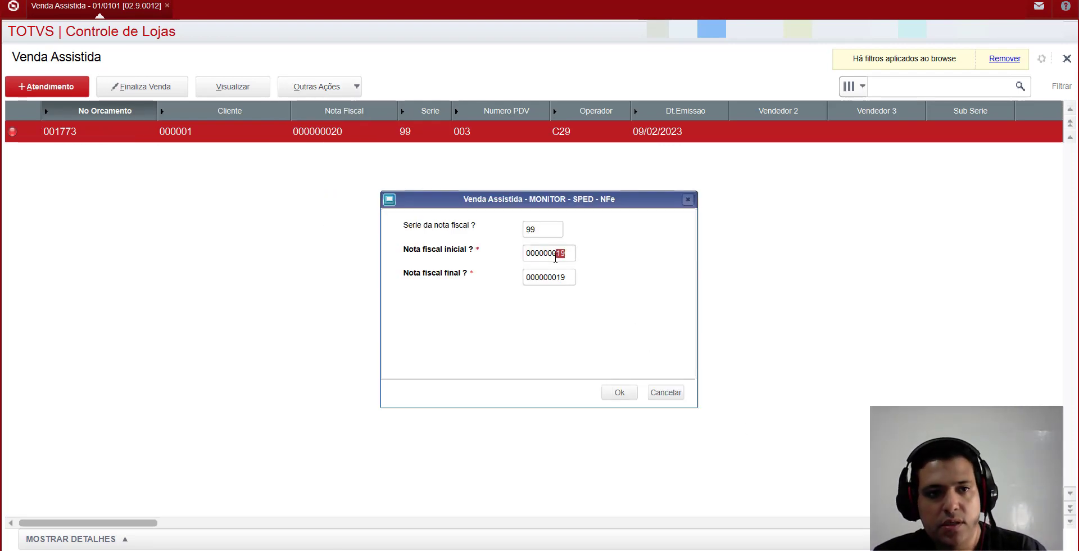
text(20)
click(558, 281)
key(shift+End)
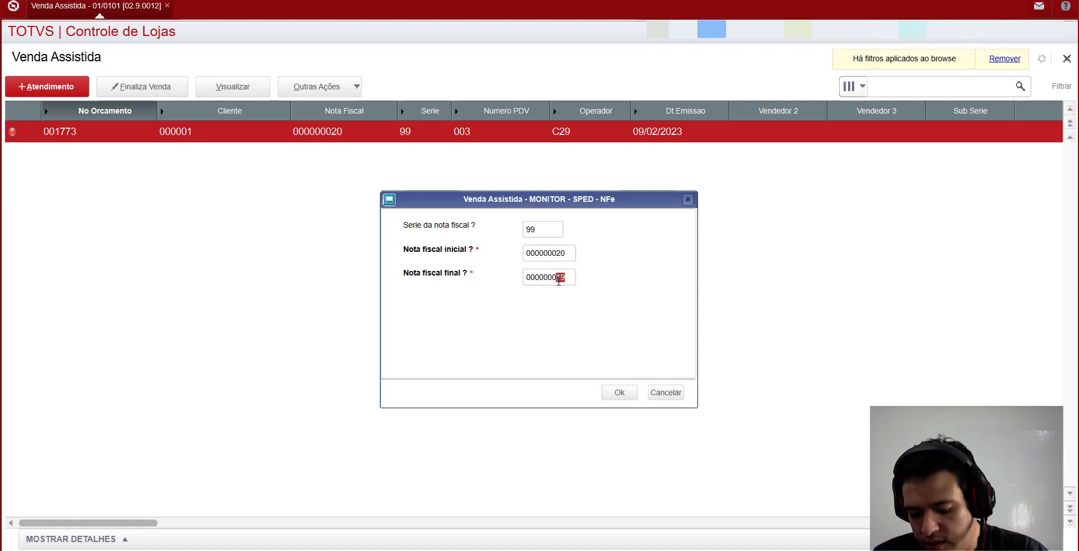
text(20)
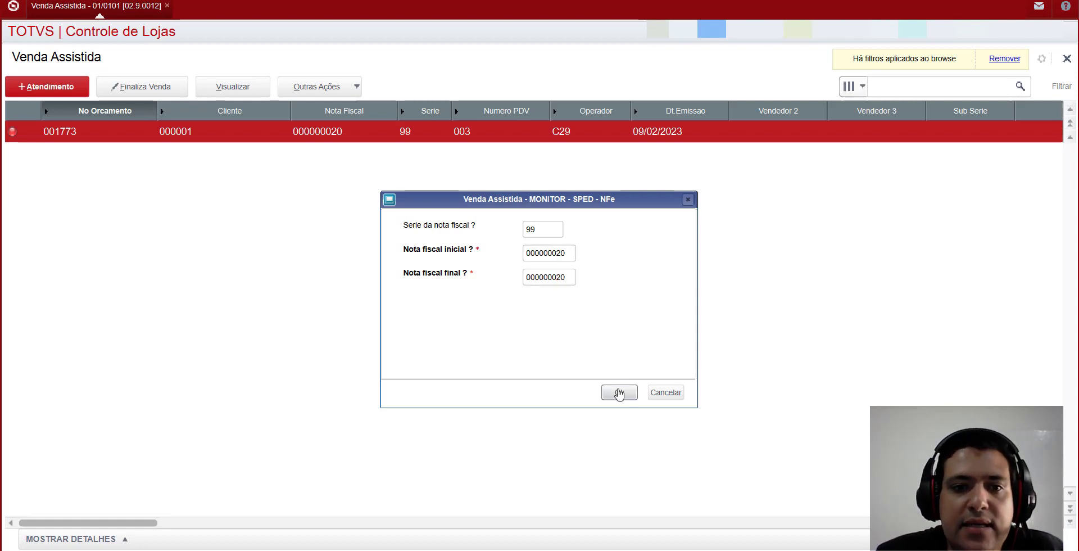
click(619, 393)
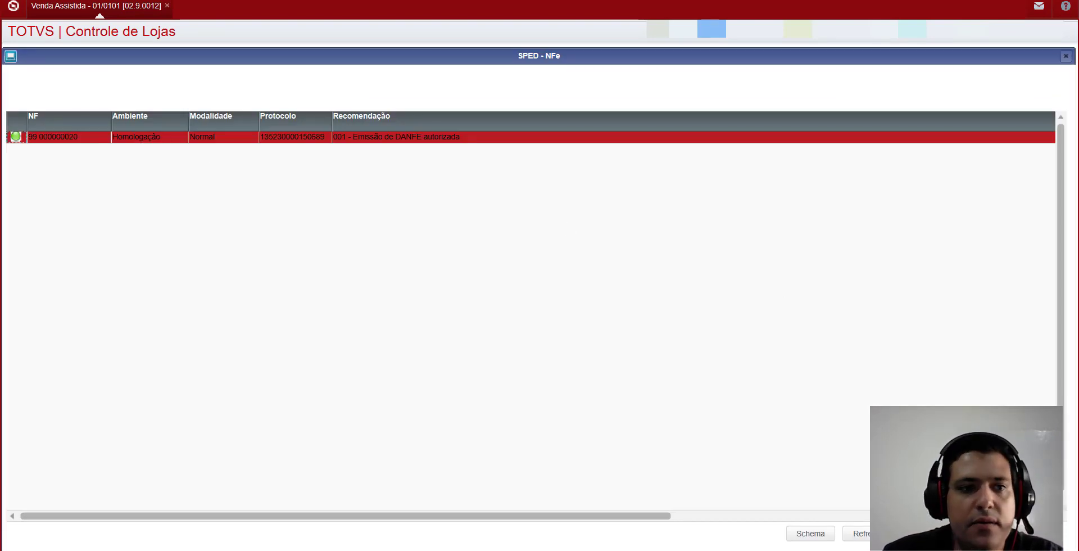
key(Escape)
- Try to open the NFC-e Configuração routine and dismiss the notice
click(333, 90)
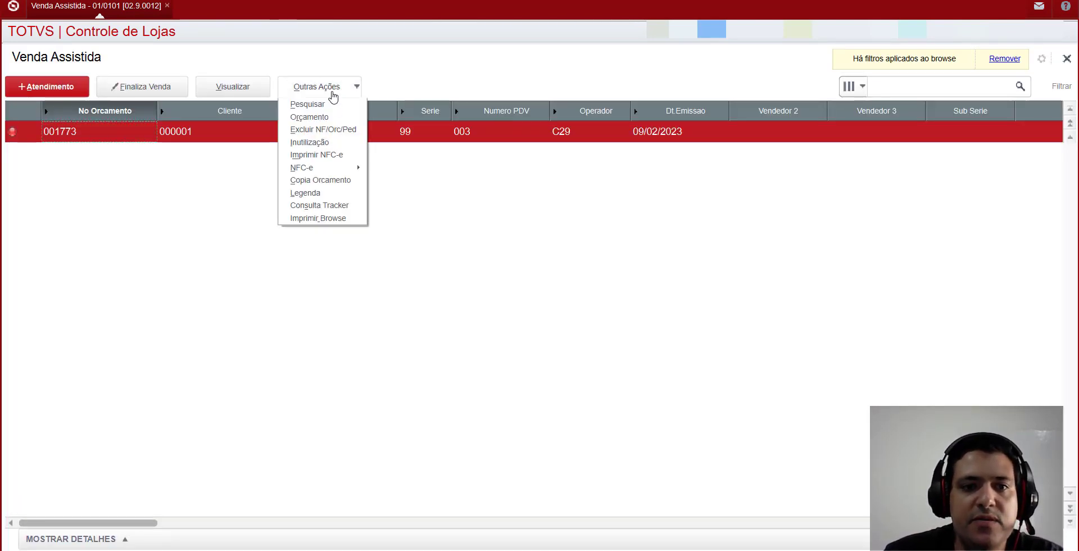
mouse_move(362, 169)
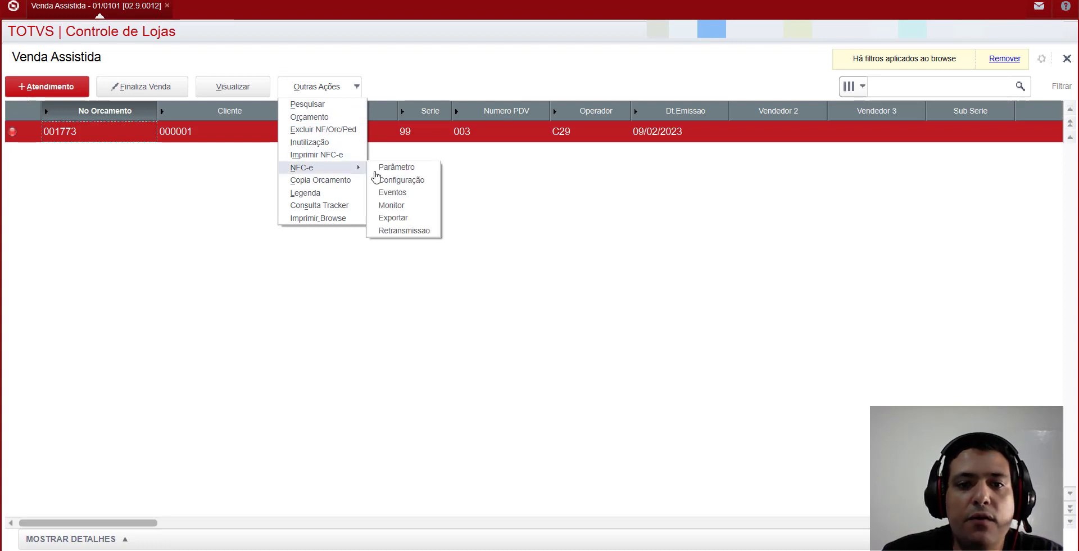
click(416, 184)
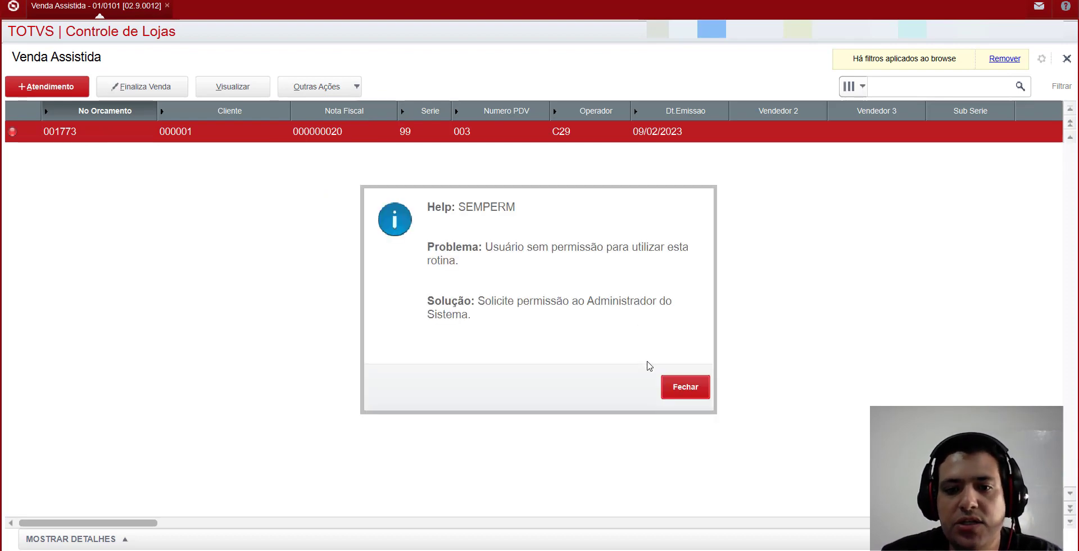
click(681, 385)
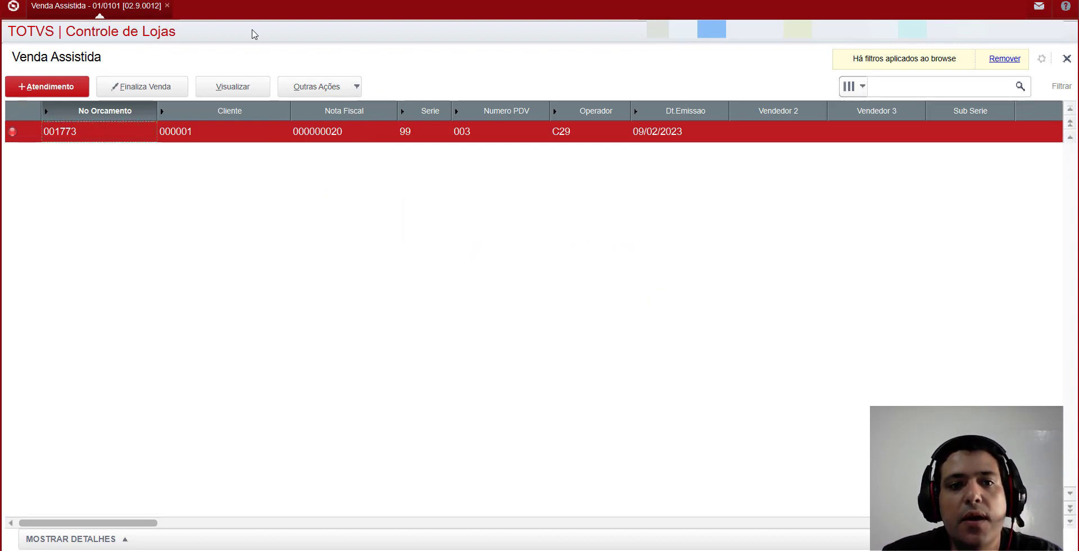
- View the NFC-e Exportar parameters for the nota fiscal range, destination folder and dates, and cancel the export
click(350, 96)
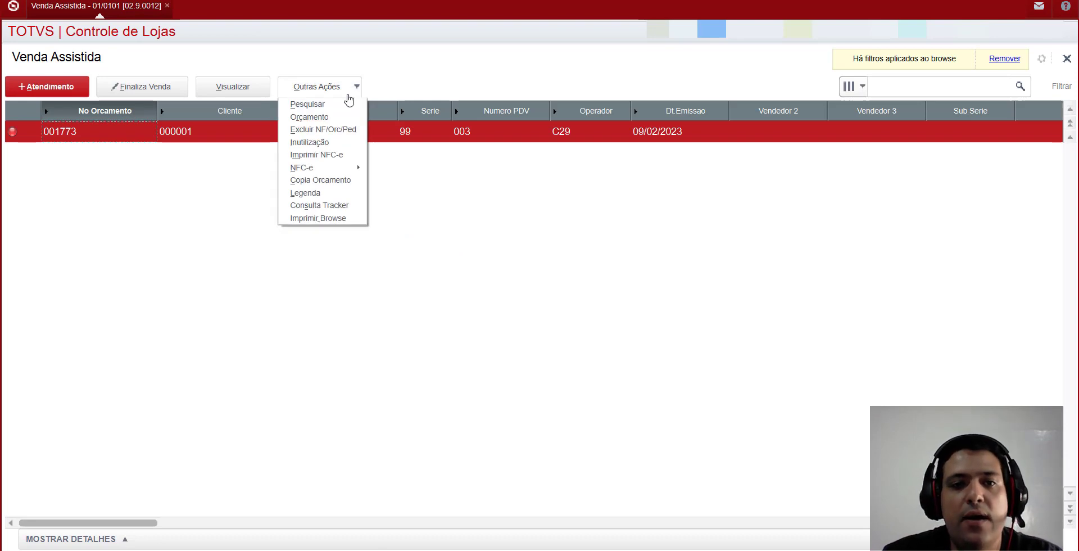
mouse_move(337, 168)
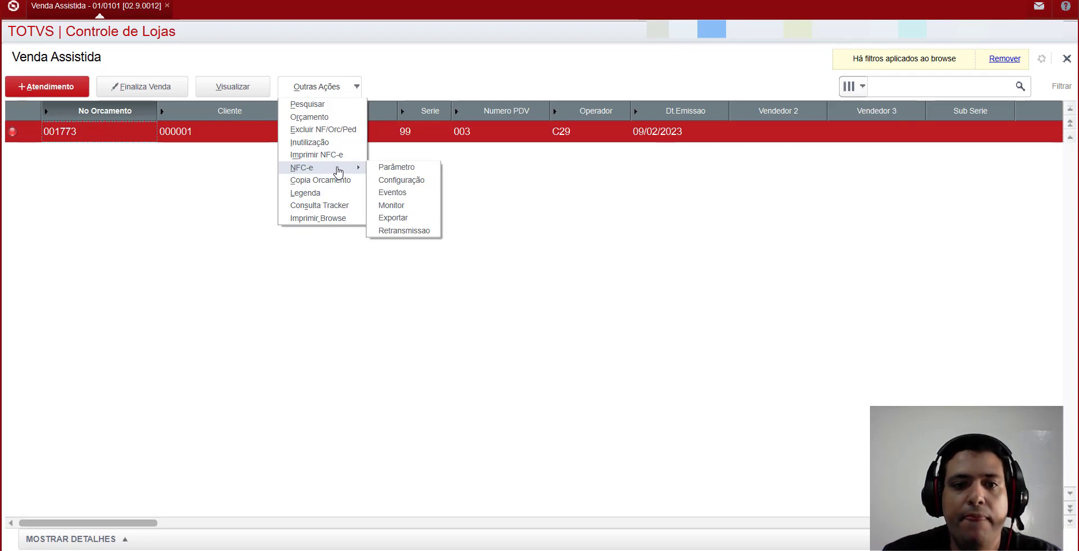
click(412, 220)
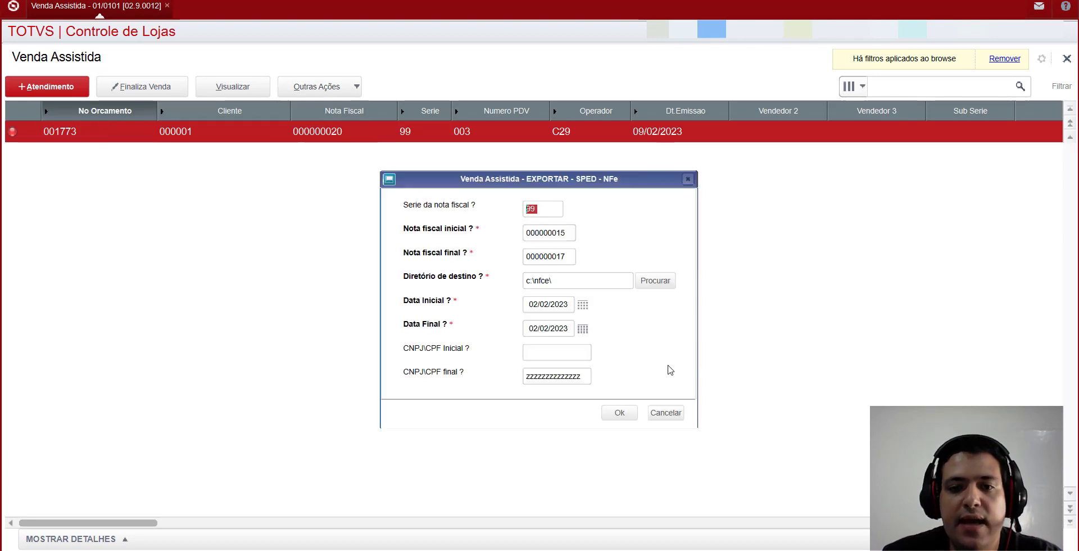
click(665, 413)
click(332, 87)
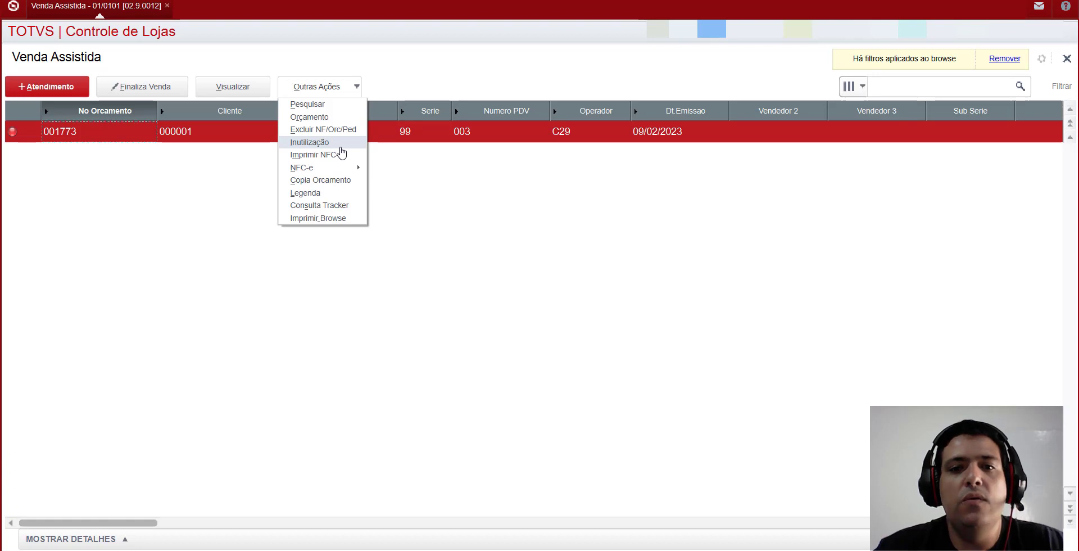
click(450, 144)
click(450, 138)
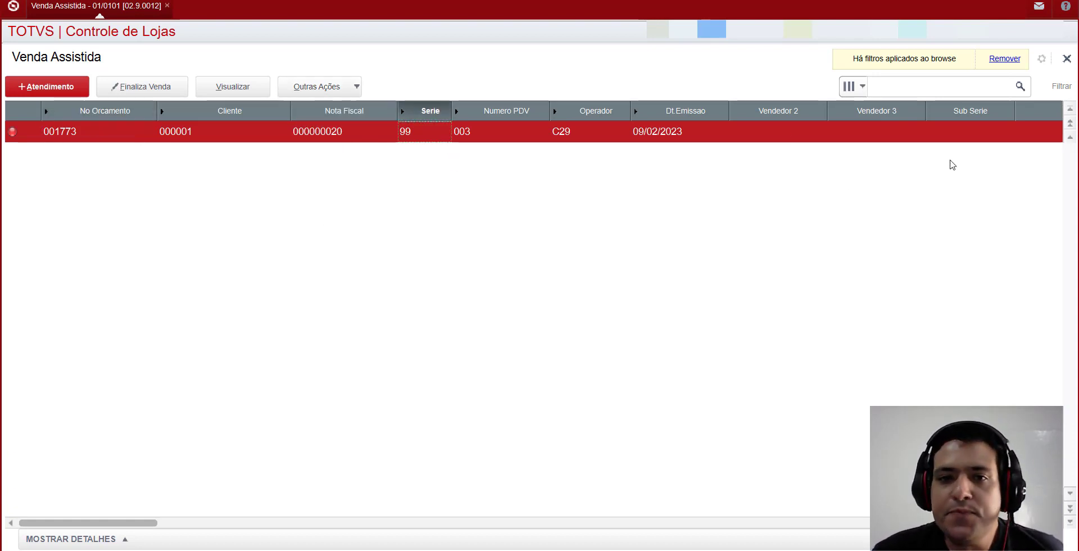
click(351, 84)
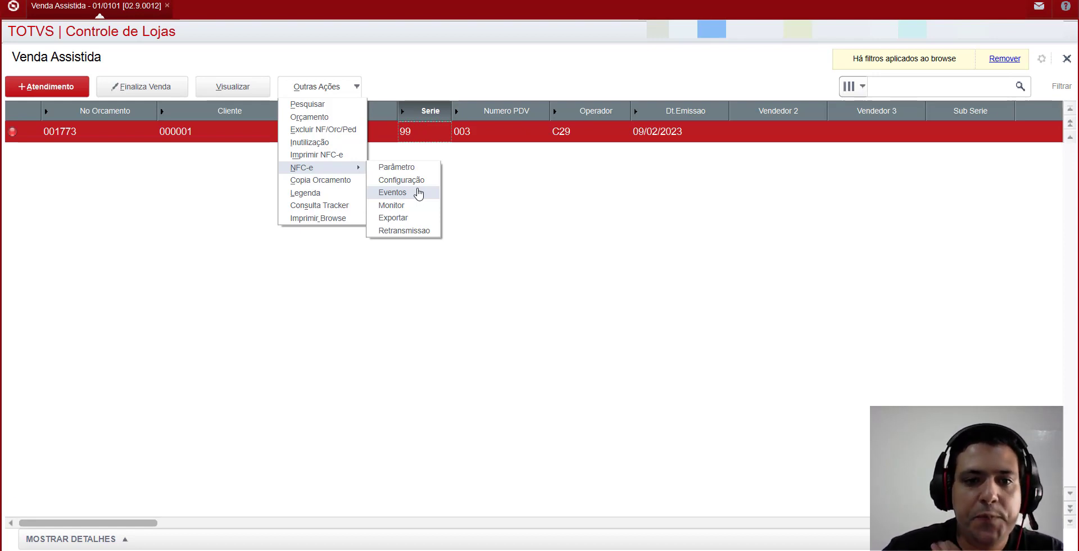
click(475, 138)
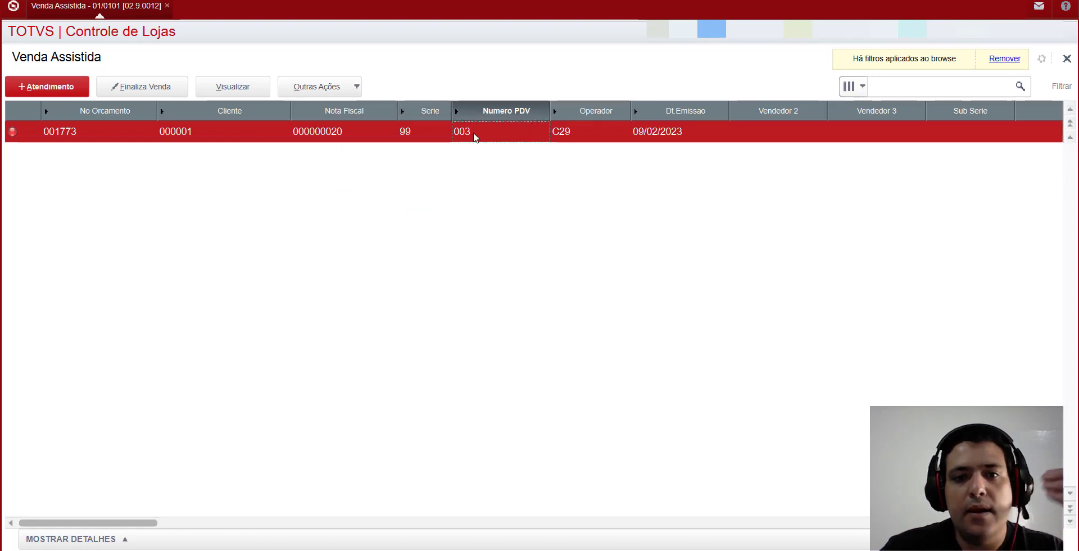